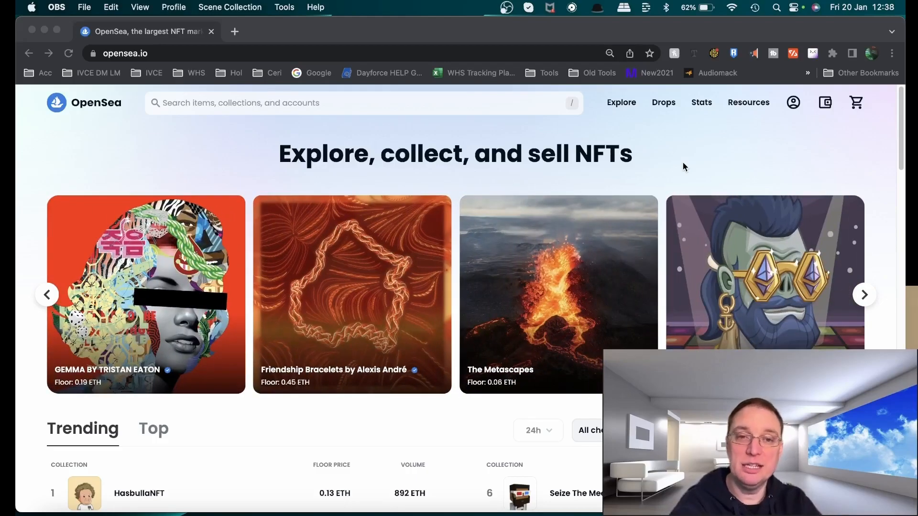
# Open the Music category under Explore and scroll through its collections
pyautogui.click(621, 103)
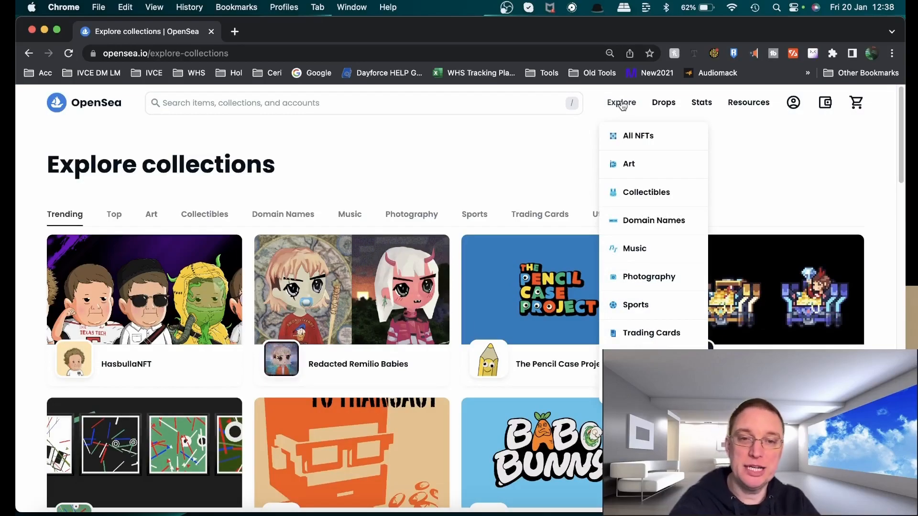
pyautogui.click(636, 250)
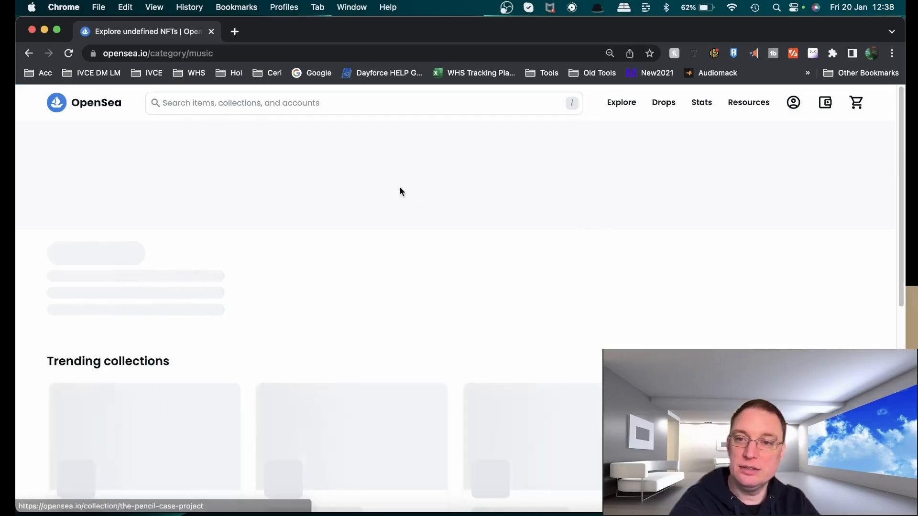
pyautogui.scroll(-10, 637, 300)
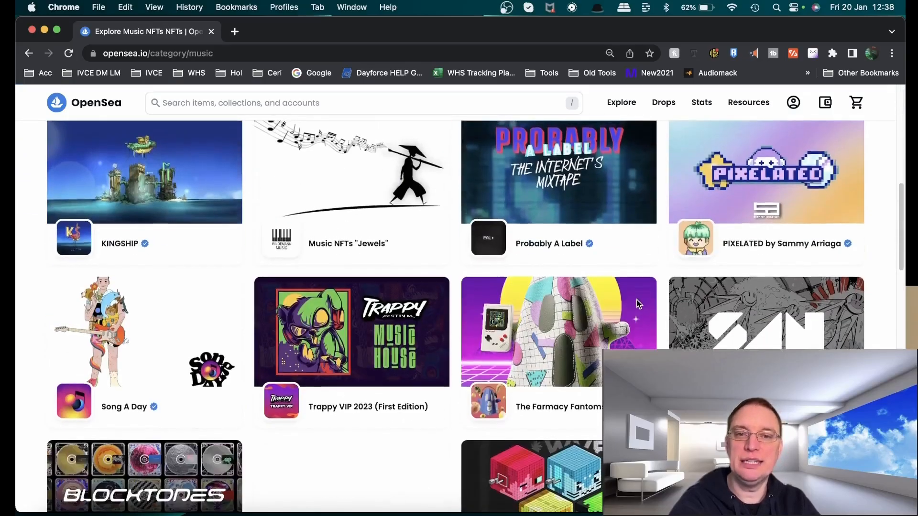
pyautogui.scroll(-12, 635, 300)
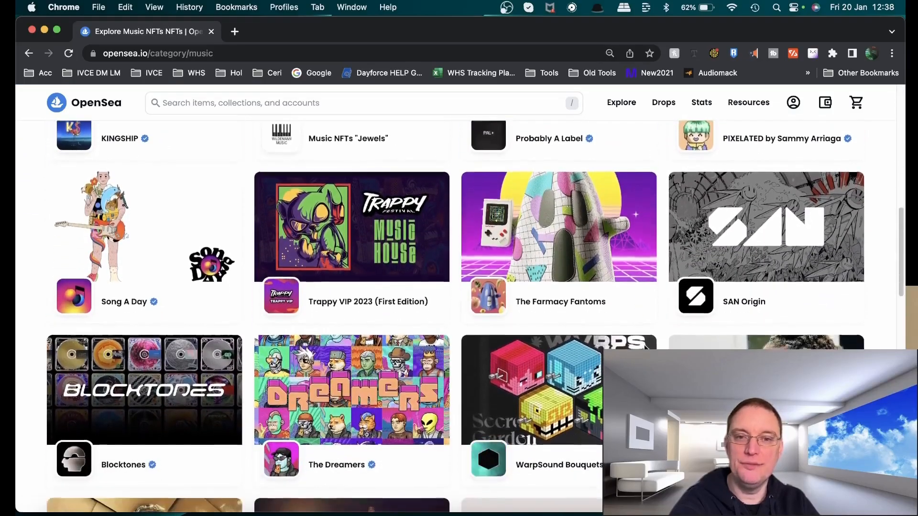
pyautogui.scroll(-10, 641, 350)
pyautogui.scroll(-5, 641, 349)
pyautogui.scroll(-3, 642, 349)
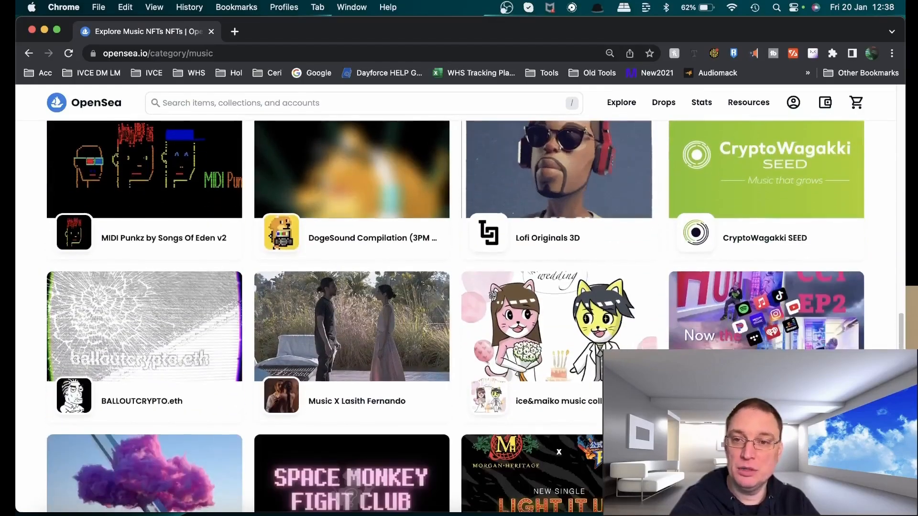
pyautogui.scroll(-16, 642, 349)
pyautogui.scroll(-9, 641, 349)
pyautogui.scroll(-5, 558, 374)
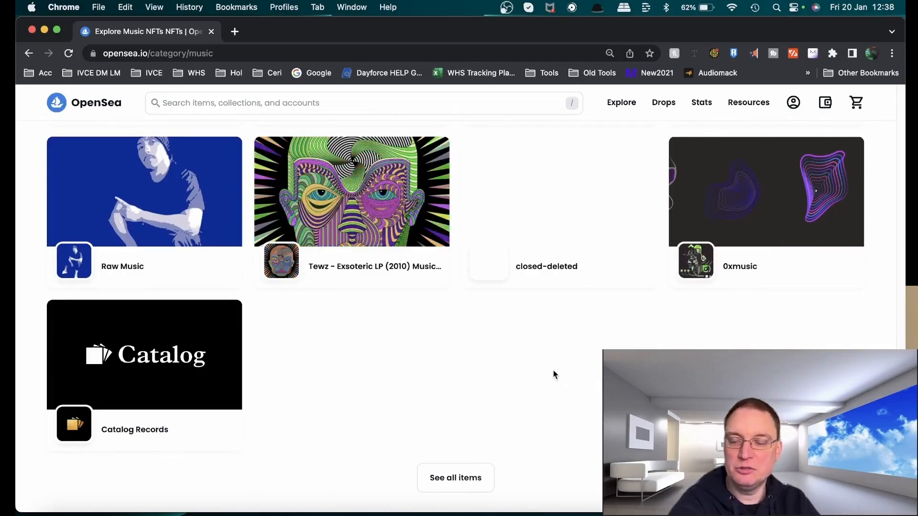
# Show all music NFT items and switch the results to the compact grid view
pyautogui.click(452, 488)
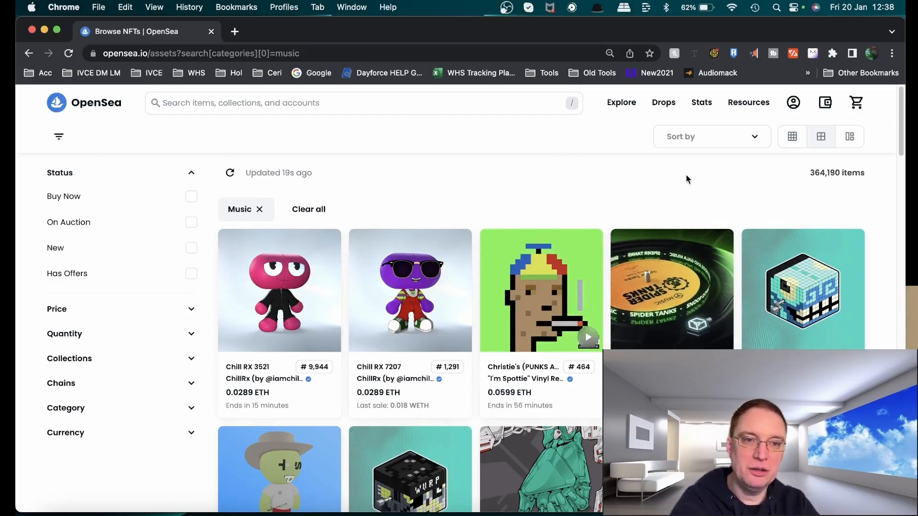
pyautogui.click(794, 141)
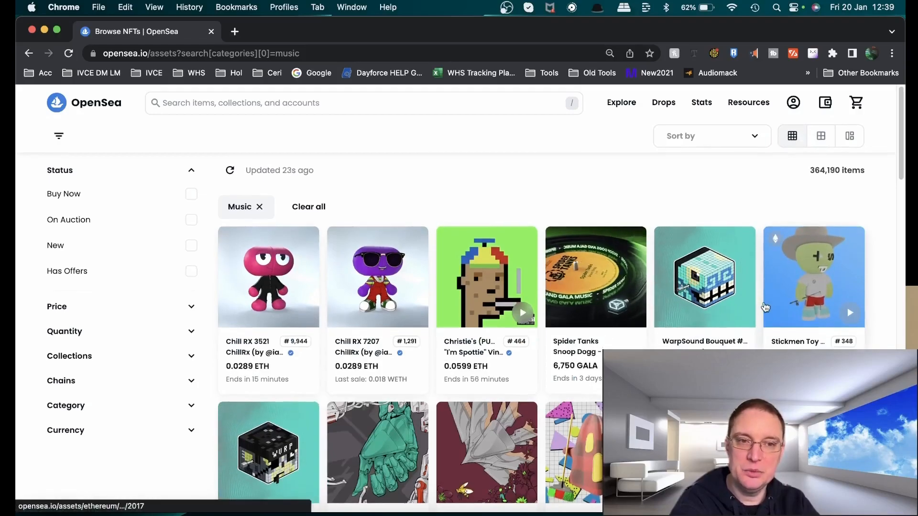
pyautogui.scroll(-4, 765, 311)
pyautogui.scroll(4, 763, 317)
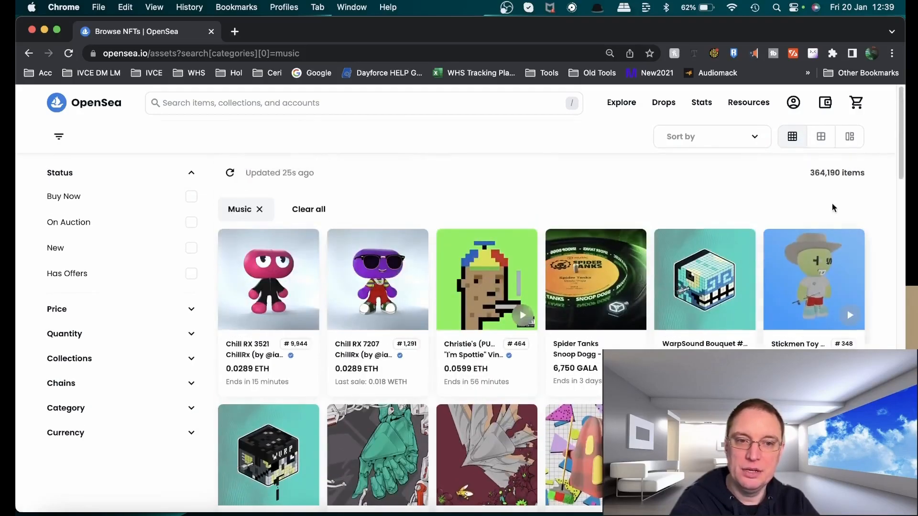
pyautogui.click(849, 136)
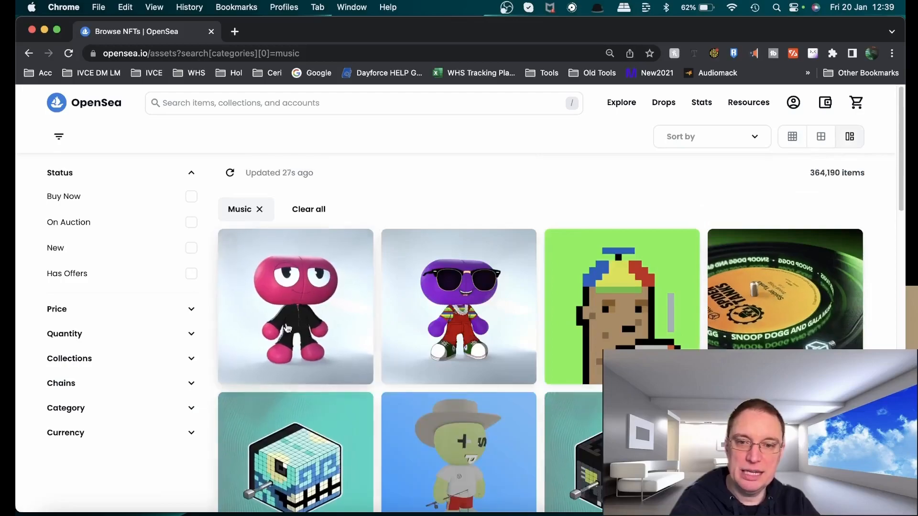
pyautogui.click(791, 137)
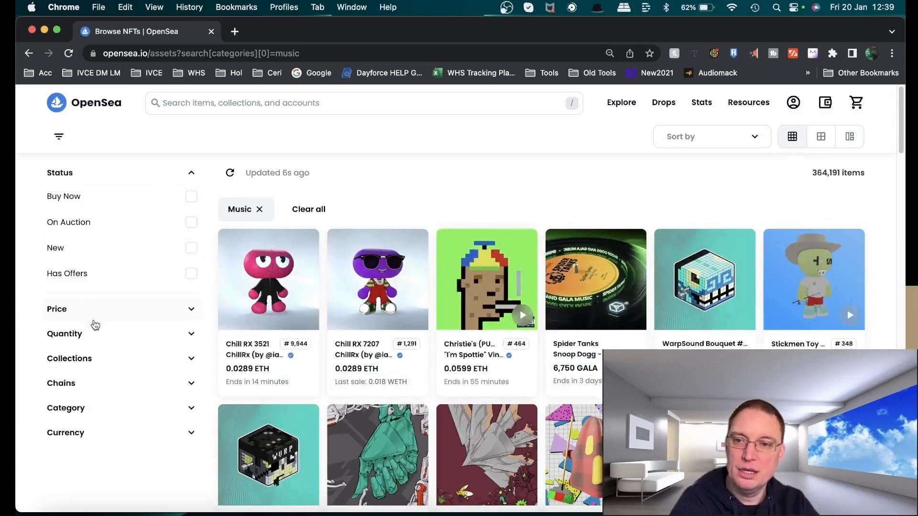
# Sort the music items by Recently sold
pyautogui.scroll(-5, 562, 252)
pyautogui.scroll(5, 562, 252)
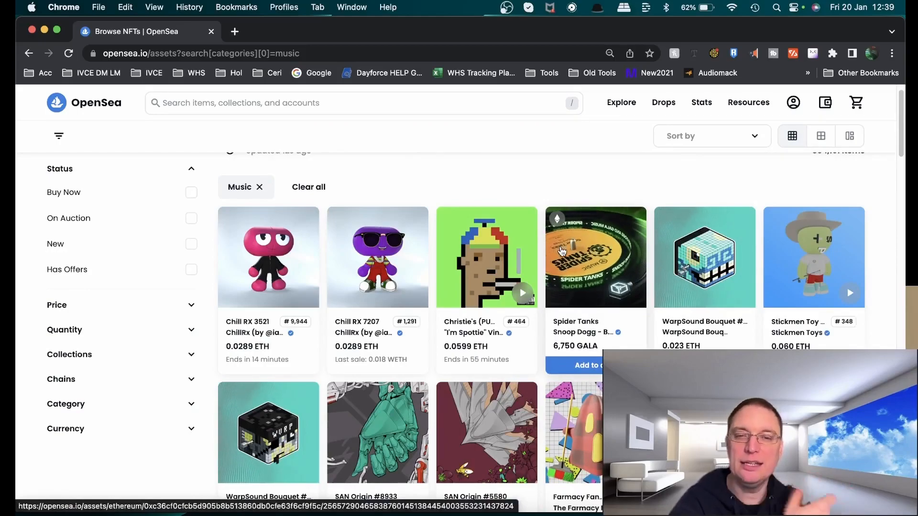
pyautogui.click(710, 140)
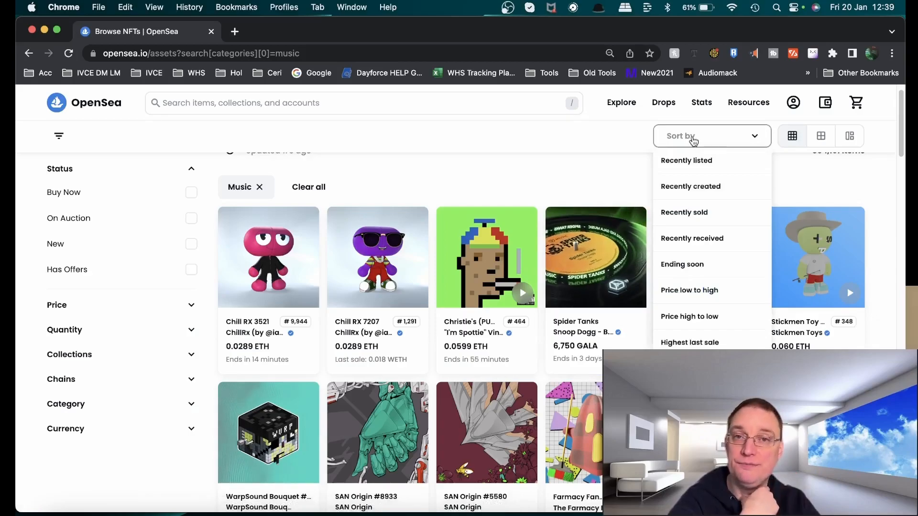
pyautogui.click(701, 216)
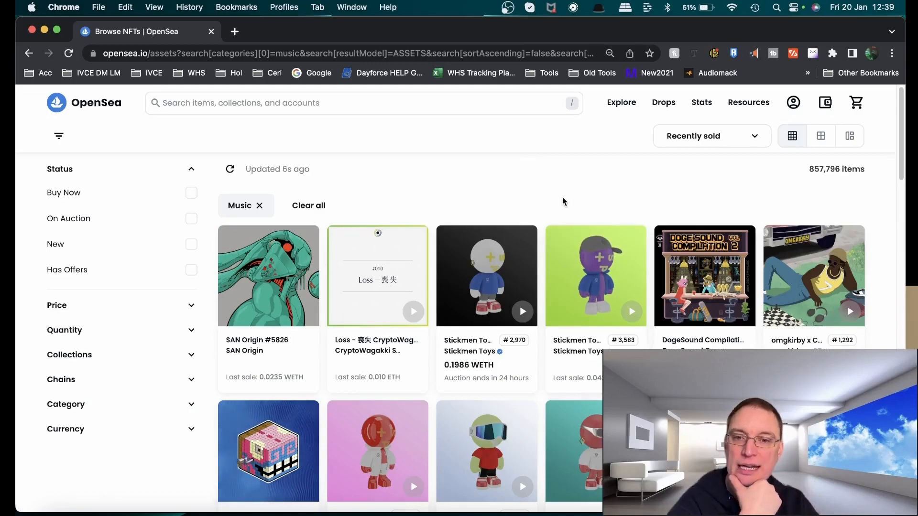
# Scroll through the recently sold music NFTs and their last sale prices
pyautogui.scroll(-6, 561, 197)
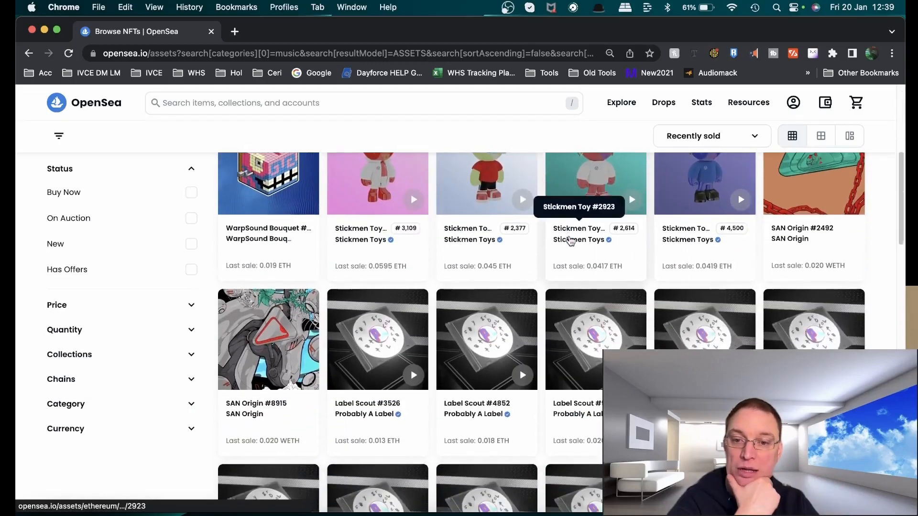
pyautogui.scroll(-2, 570, 240)
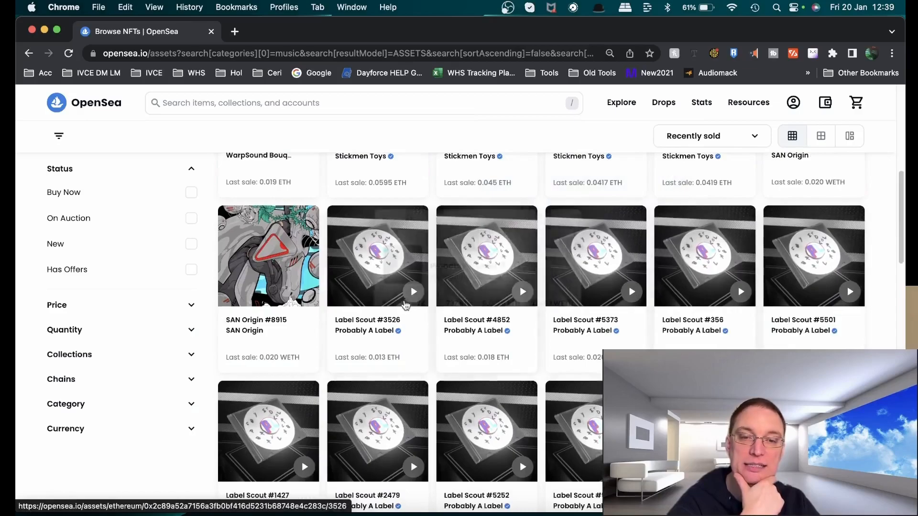
pyautogui.scroll(-3, 408, 362)
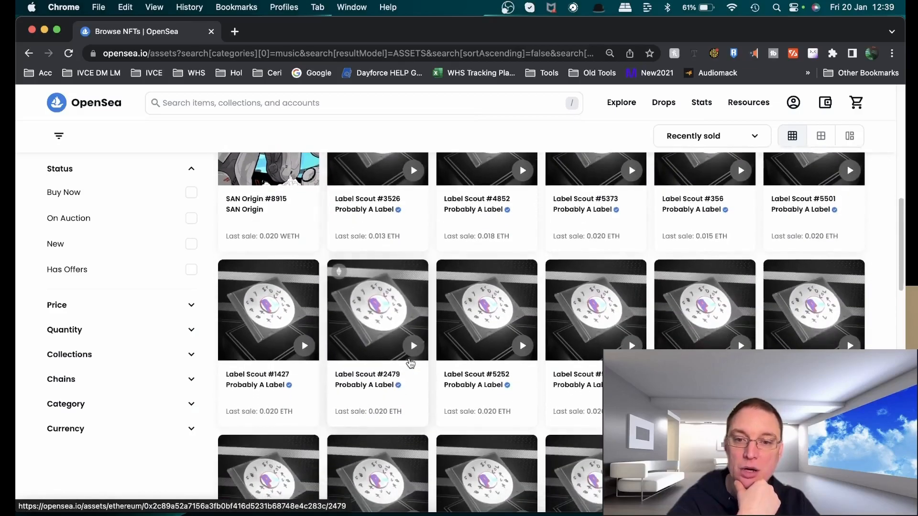
pyautogui.scroll(-4, 410, 363)
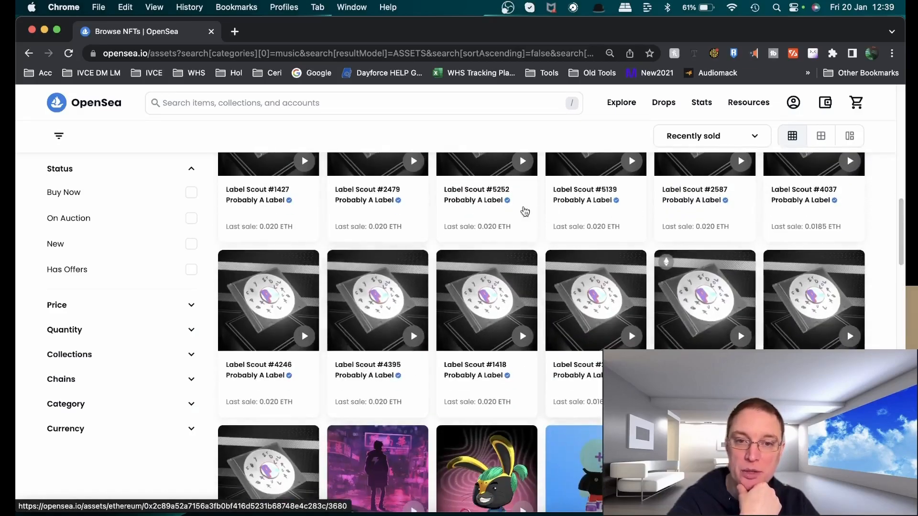
pyautogui.scroll(-9, 405, 300)
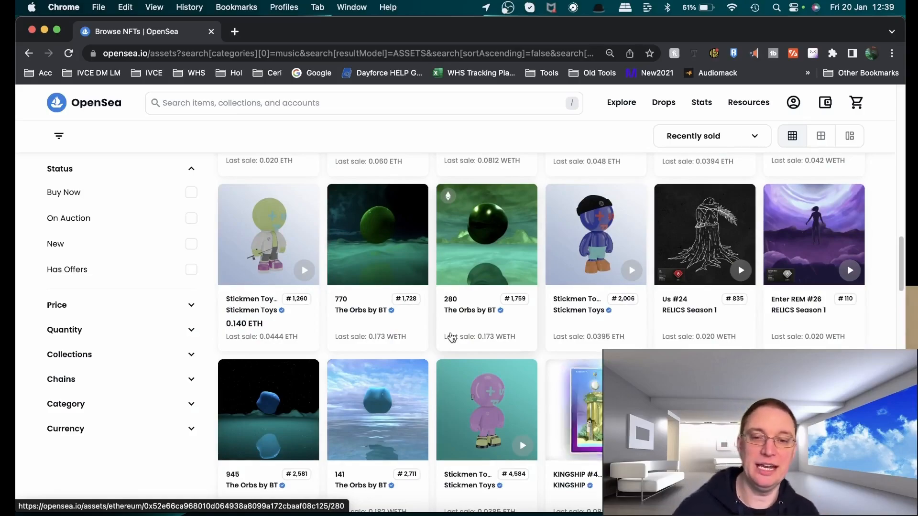
pyautogui.scroll(-10, 452, 337)
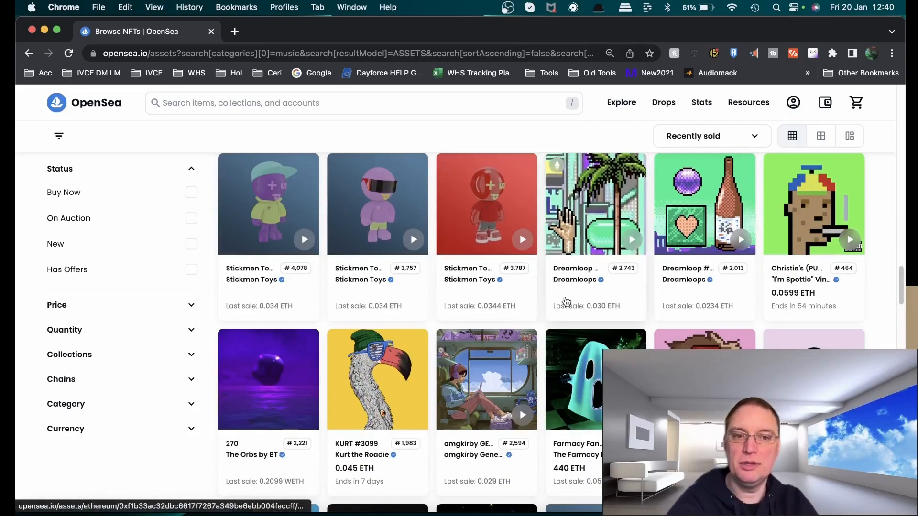
pyautogui.scroll(-6, 569, 335)
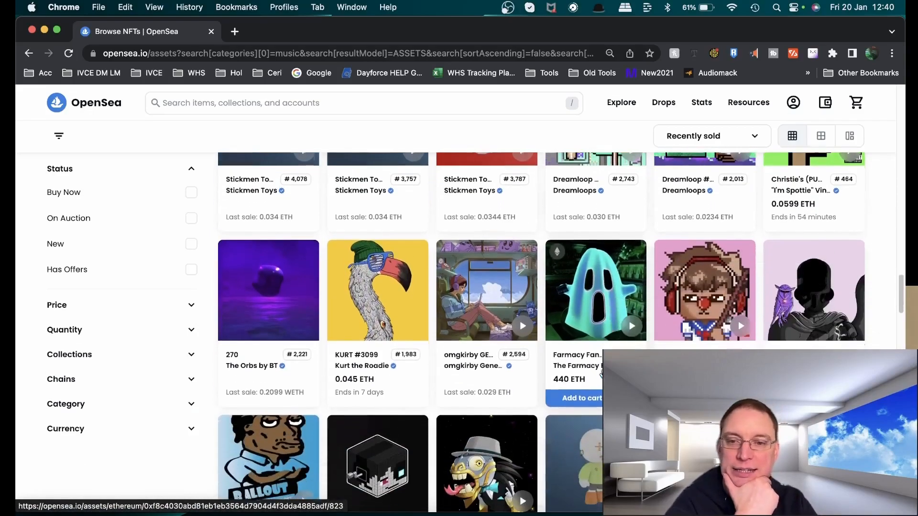
pyautogui.scroll(-4, 583, 420)
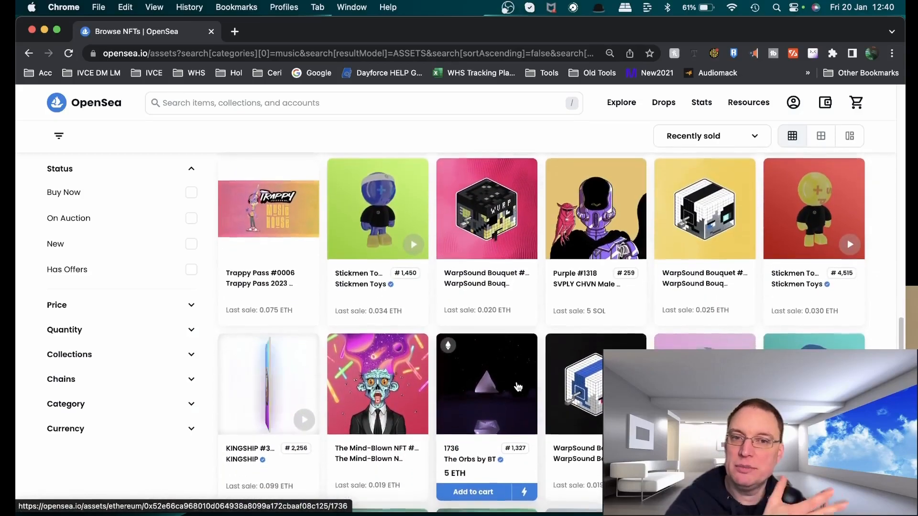
pyautogui.scroll(2, 518, 386)
pyautogui.scroll(-5, 518, 386)
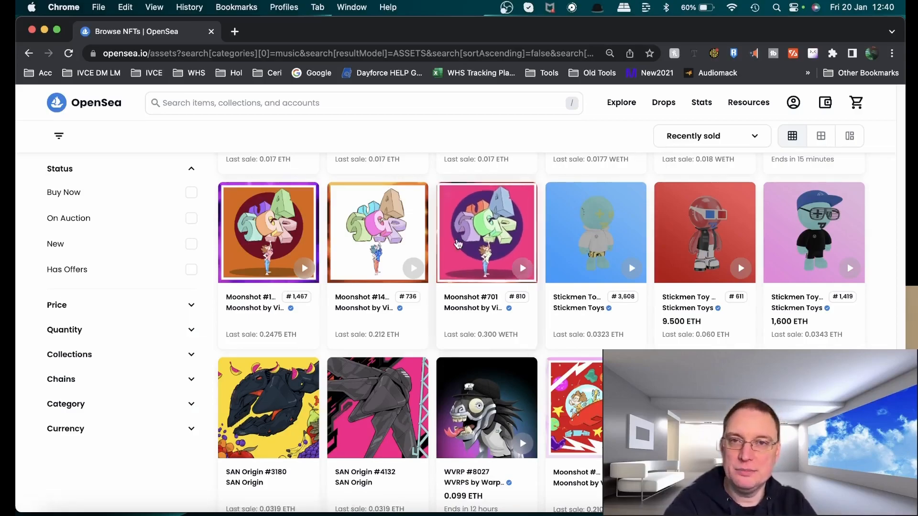
# Open metamask.io in a new tab
pyautogui.press('super+t')
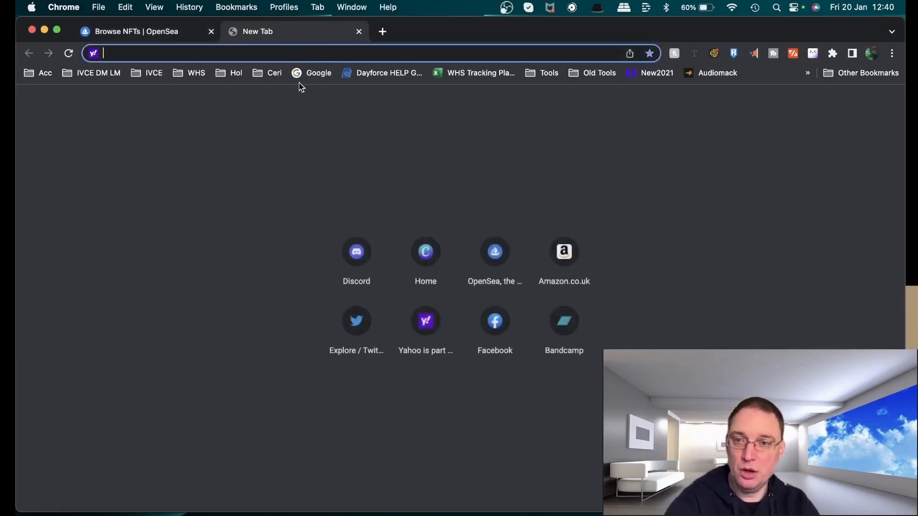
pyautogui.write('www.metam')
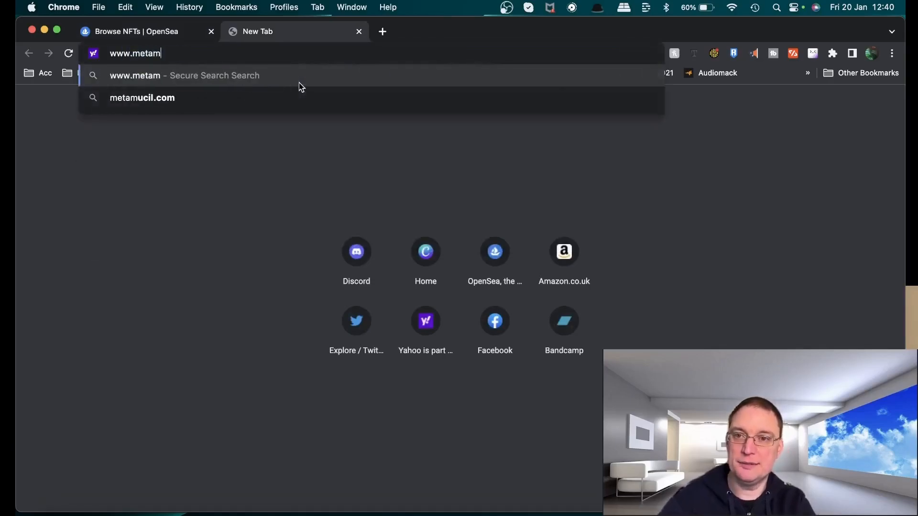
pyautogui.write('ask.io')
pyautogui.press('Return')
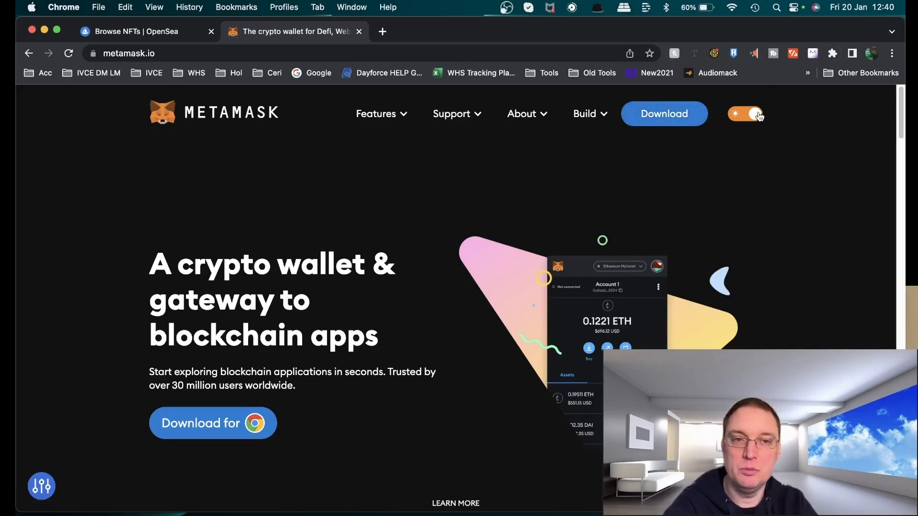
# Pin the MetaMask extension to the browser toolbar
pyautogui.click(892, 53)
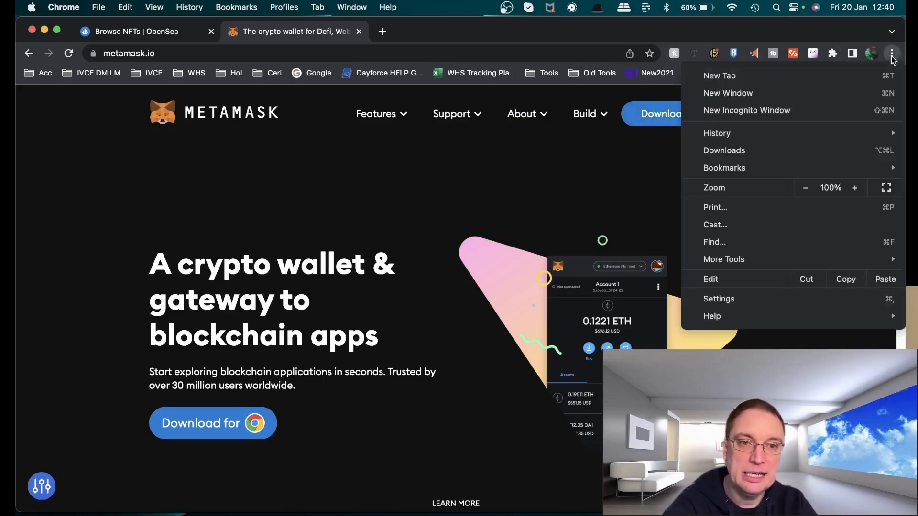
pyautogui.click(891, 55)
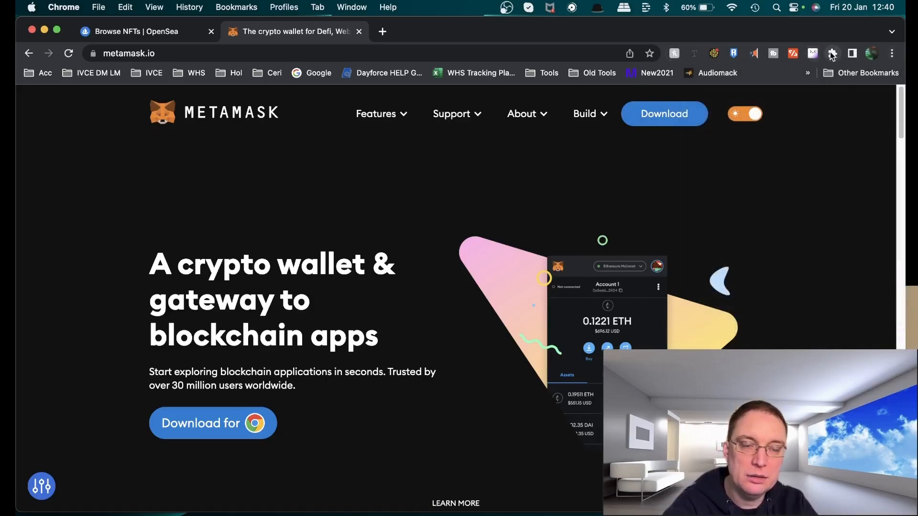
pyautogui.click(832, 54)
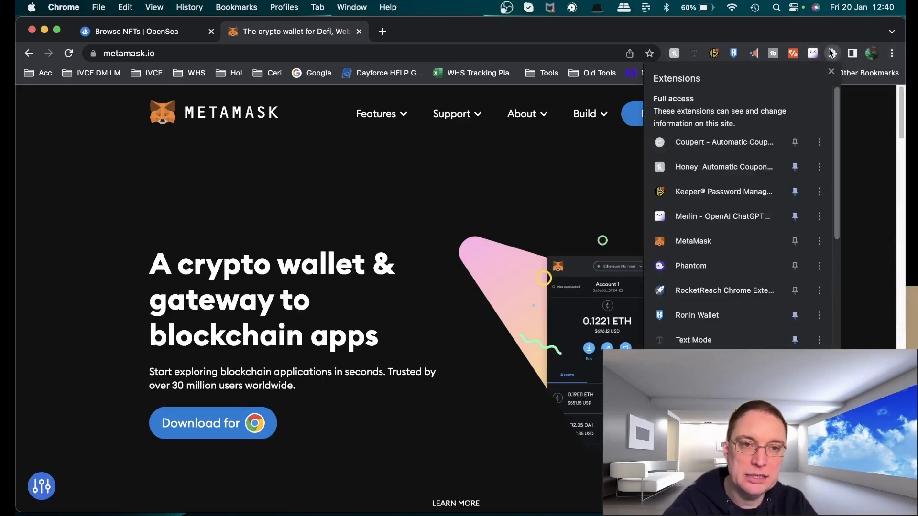
pyautogui.click(795, 244)
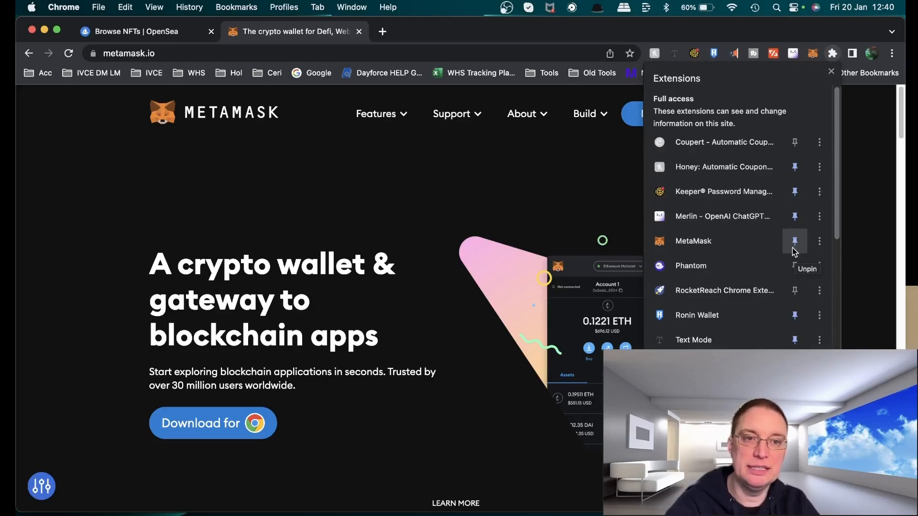
pyautogui.click(831, 72)
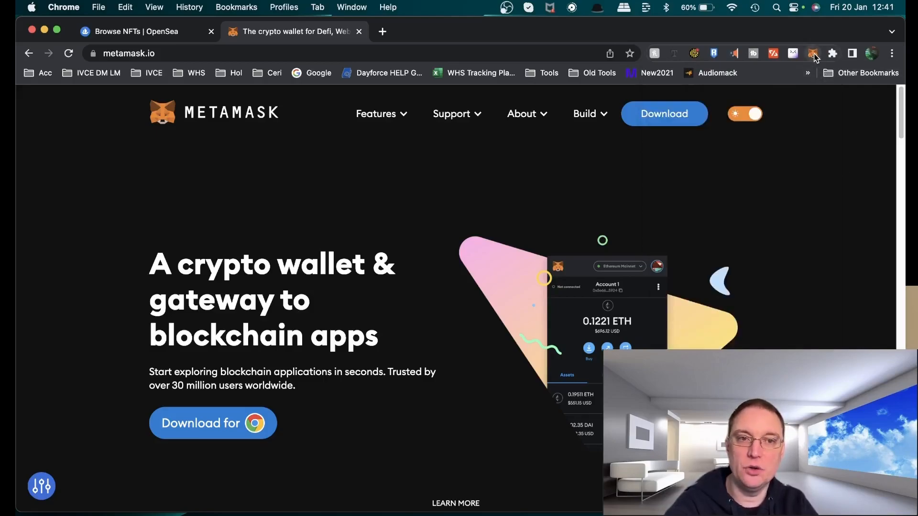
# Unlock the MetaMask wallet with the account password and dismiss the recovery phrase notice
pyautogui.click(812, 53)
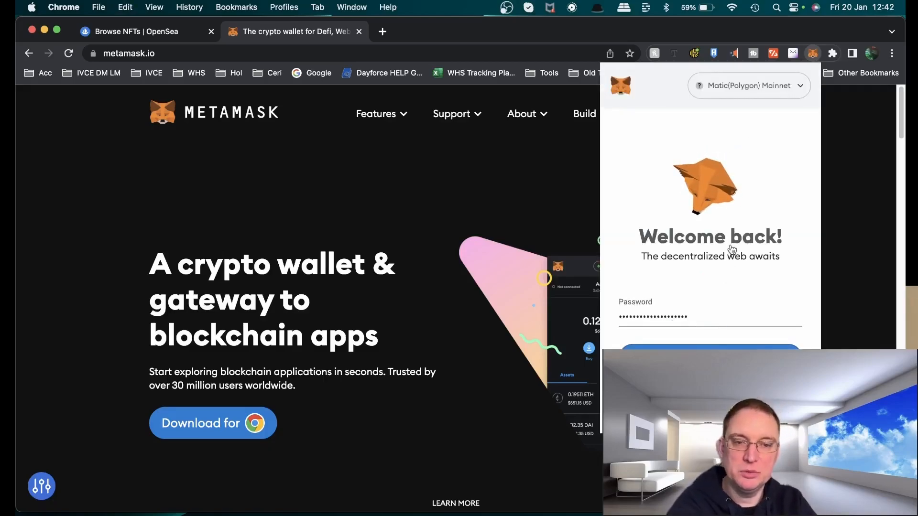
pyautogui.press('Return')
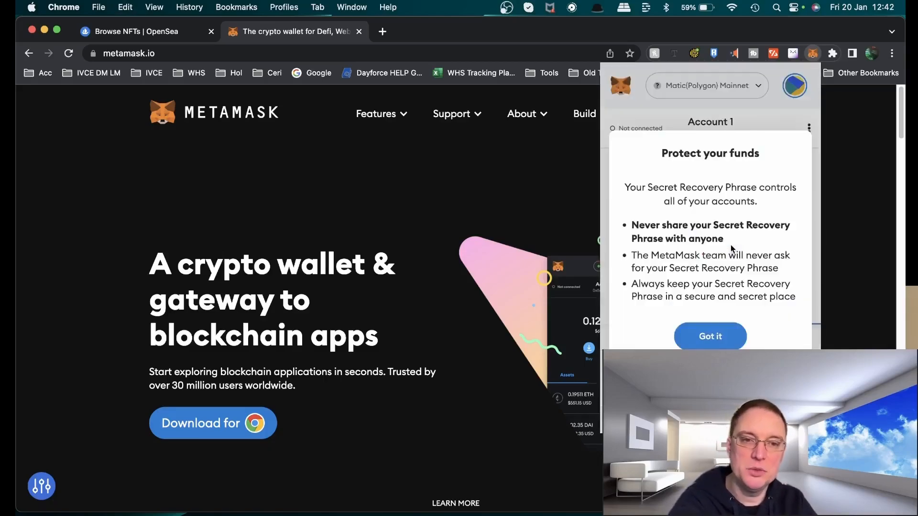
pyautogui.click(716, 340)
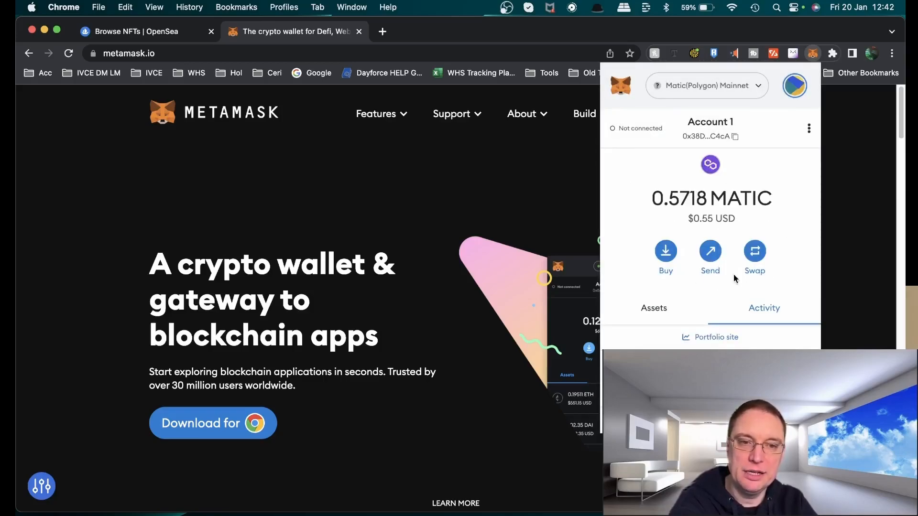
pyautogui.click(809, 130)
pyautogui.click(808, 129)
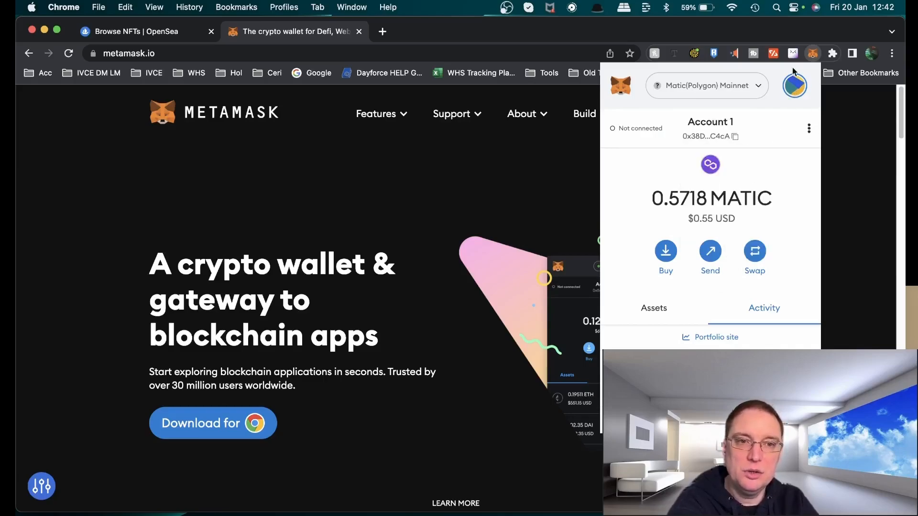
# Switch the MetaMask wallet's network to Ethereum Mainnet
pyautogui.click(793, 91)
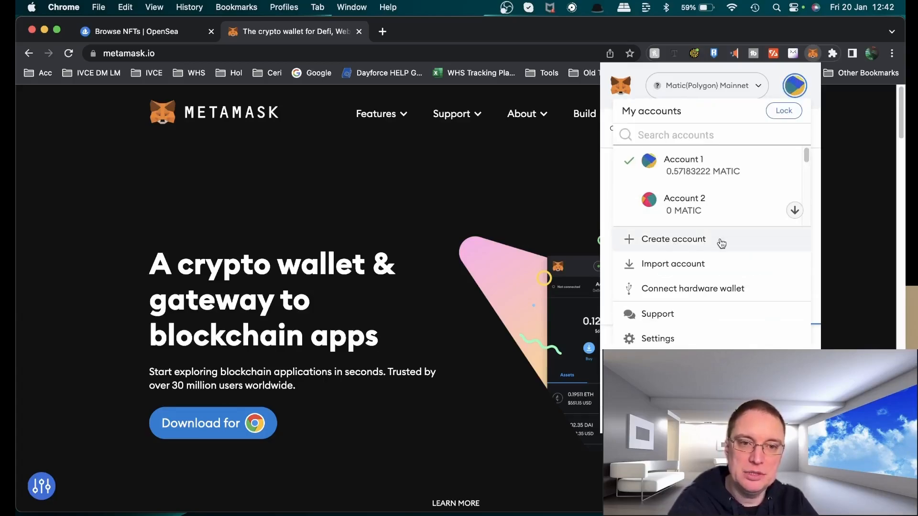
pyautogui.scroll(-2, 765, 206)
pyautogui.moveTo(807, 177); pyautogui.dragTo(803, 113)
pyautogui.click(700, 89)
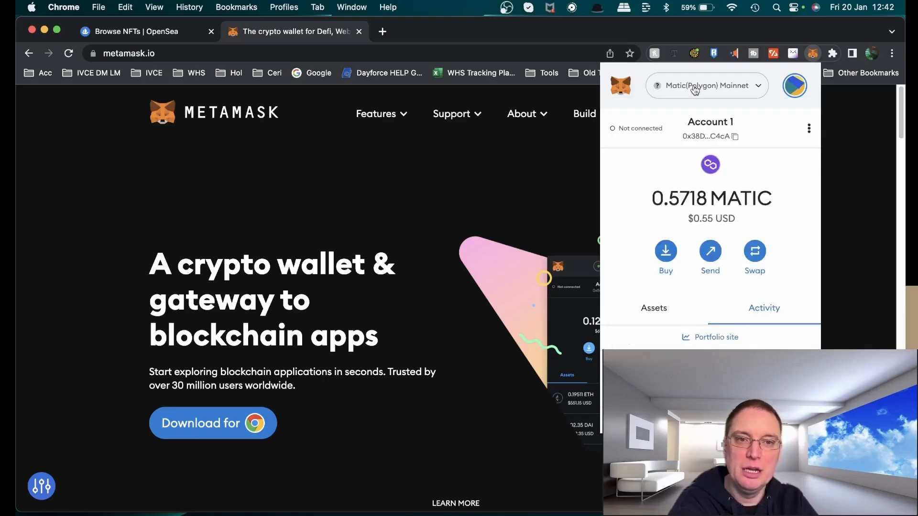
pyautogui.click(686, 90)
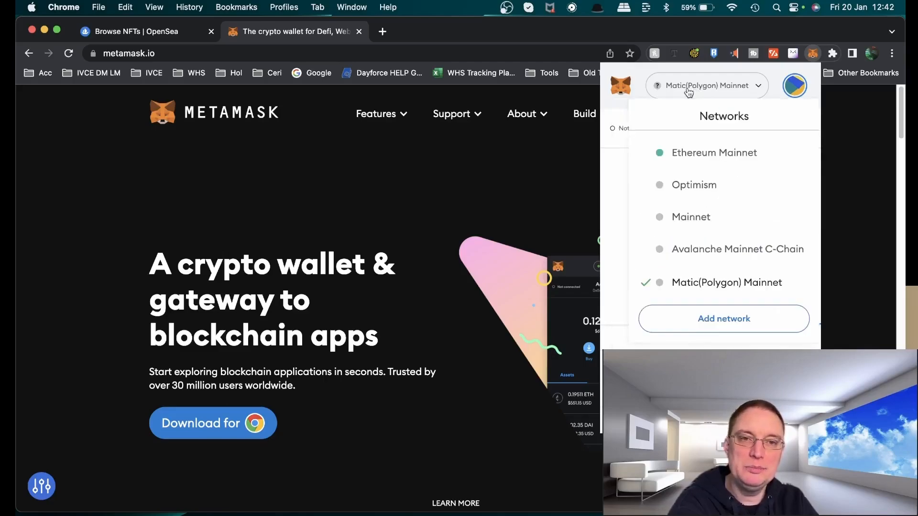
pyautogui.click(722, 154)
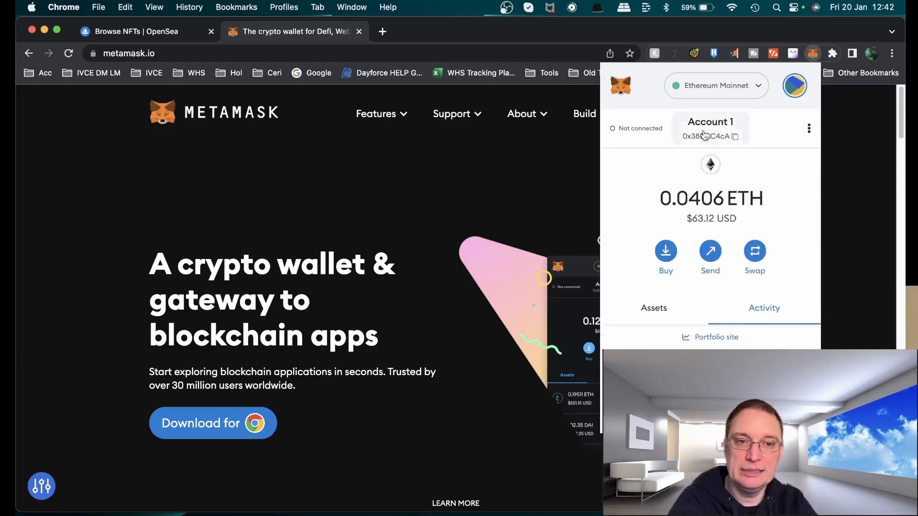
# Create a new wallet account named New Account 2023
pyautogui.click(795, 92)
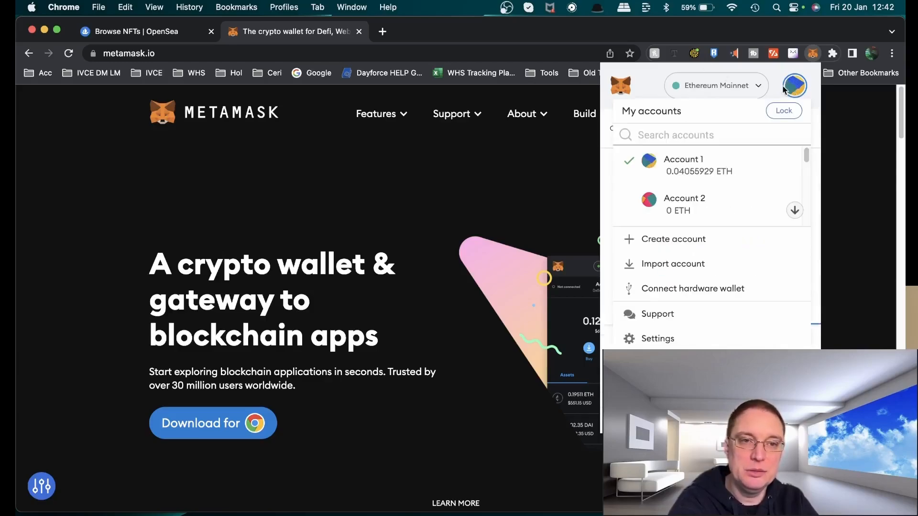
pyautogui.click(694, 243)
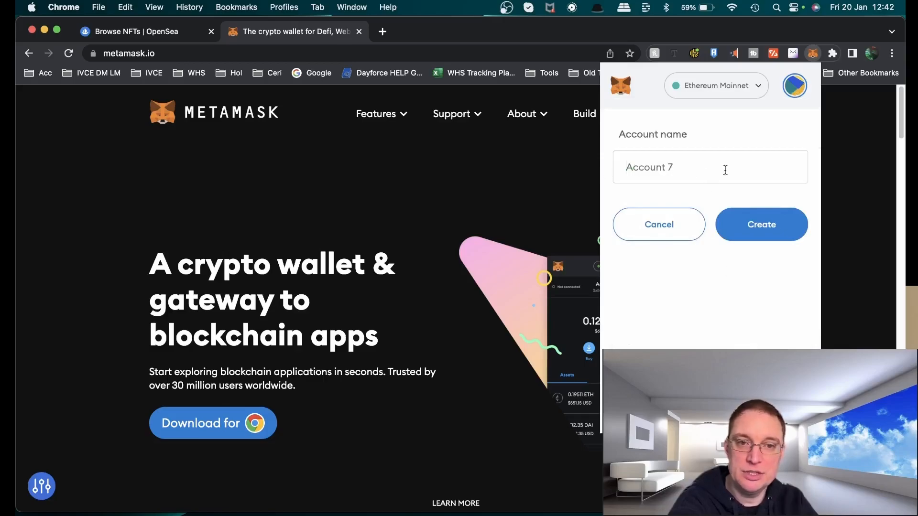
pyautogui.write('N')
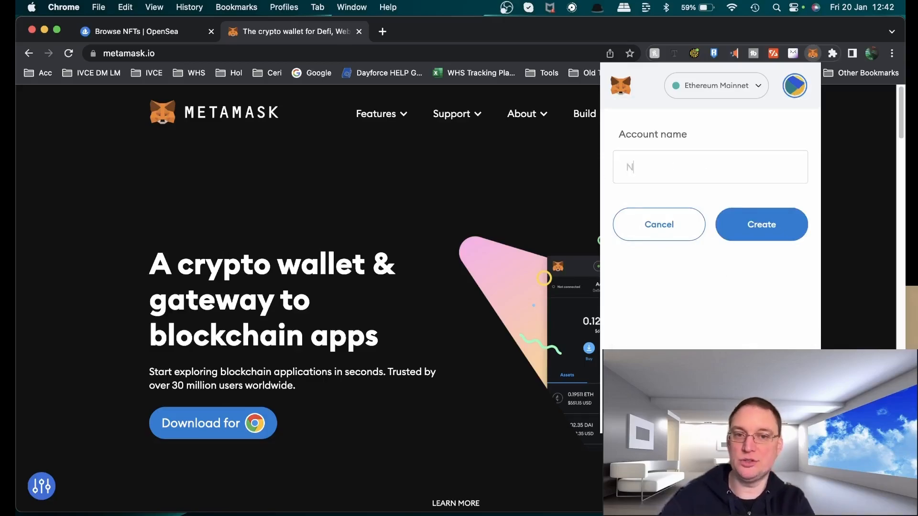
pyautogui.write('ew Account 2023')
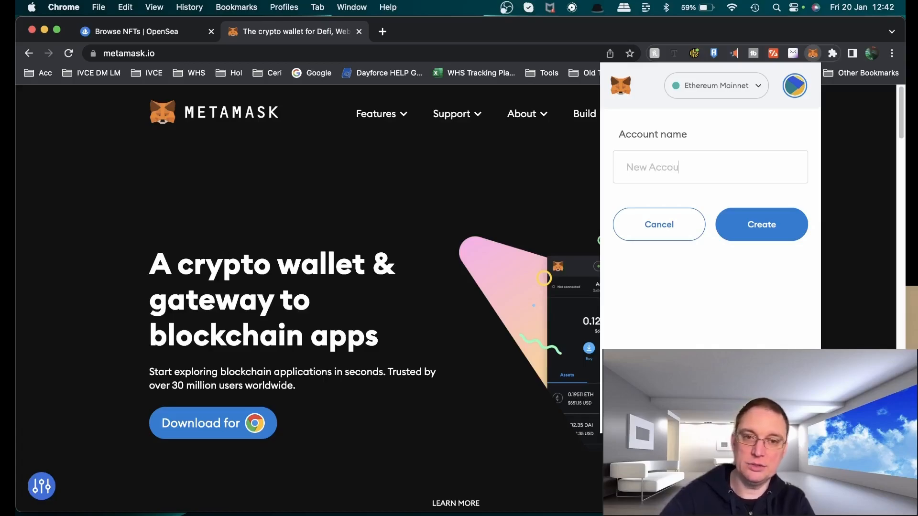
pyautogui.click(768, 231)
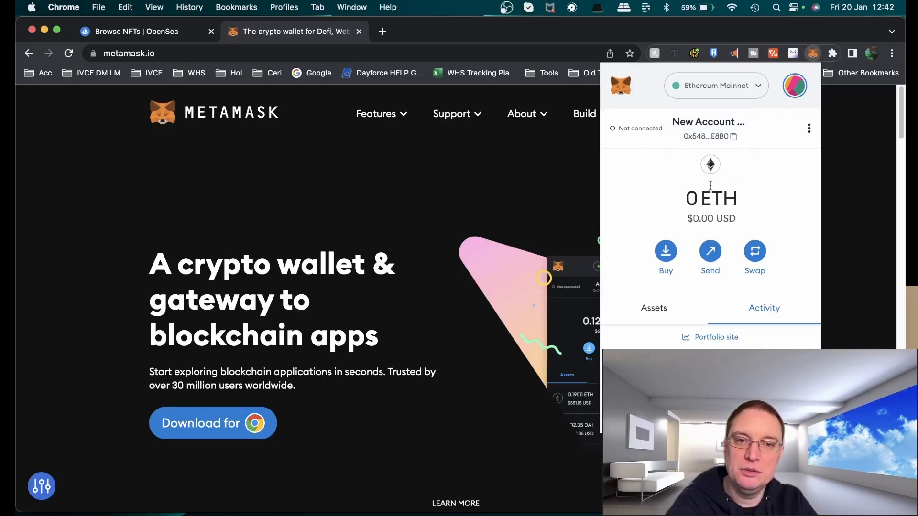
# Open the ETH deposit options for the new account, review the providers, and close them
pyautogui.click(666, 253)
pyautogui.scroll(-5, 750, 324)
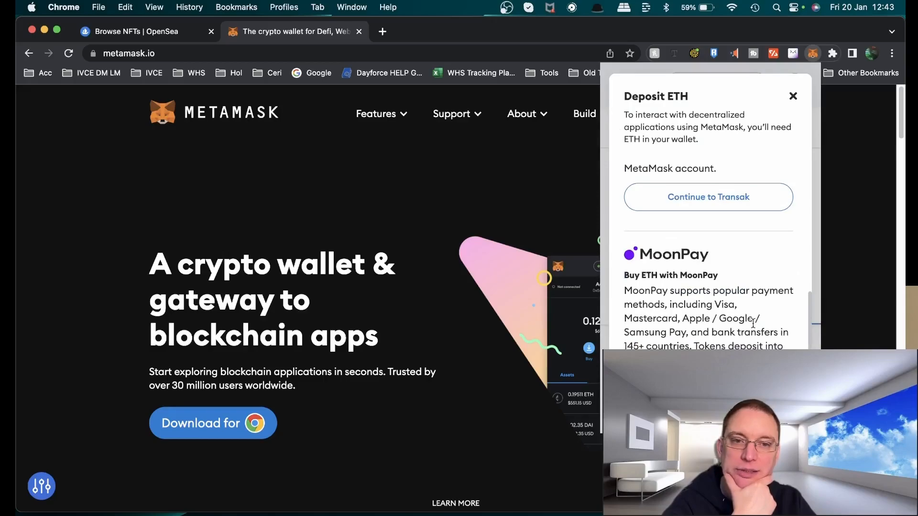
pyautogui.scroll(5, 746, 316)
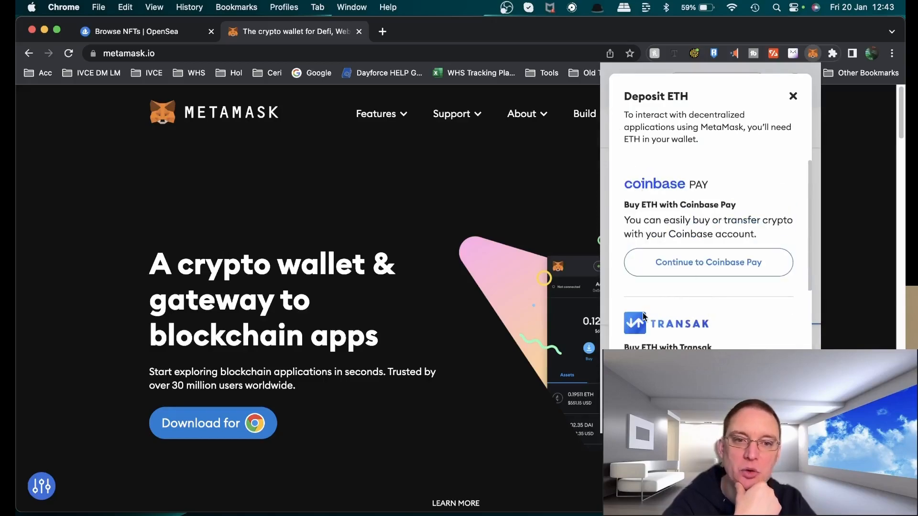
pyautogui.click(793, 96)
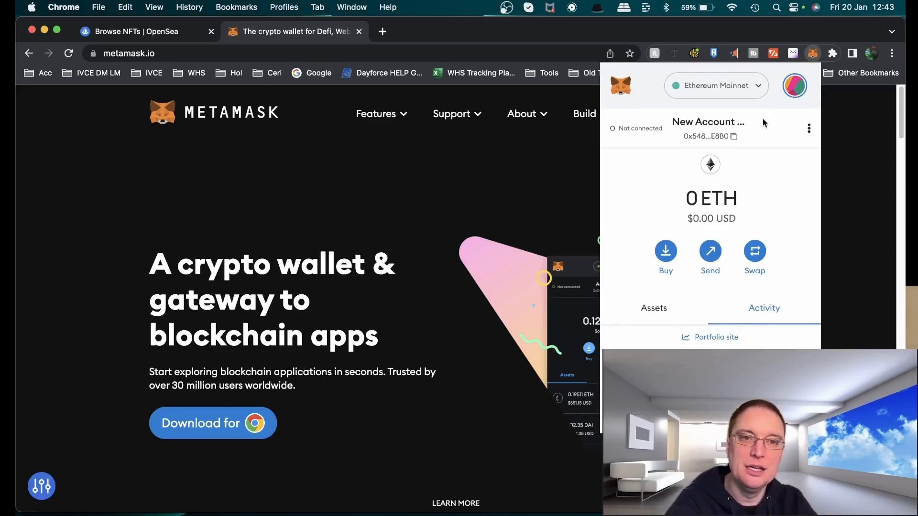
# Close the wallet popup and the metamask.io tab to return to OpenSea
pyautogui.click(786, 87)
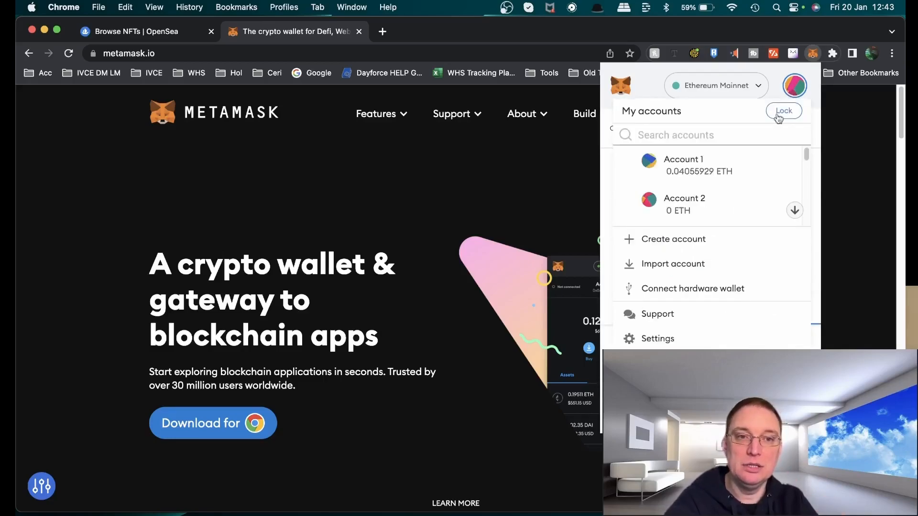
pyautogui.click(852, 118)
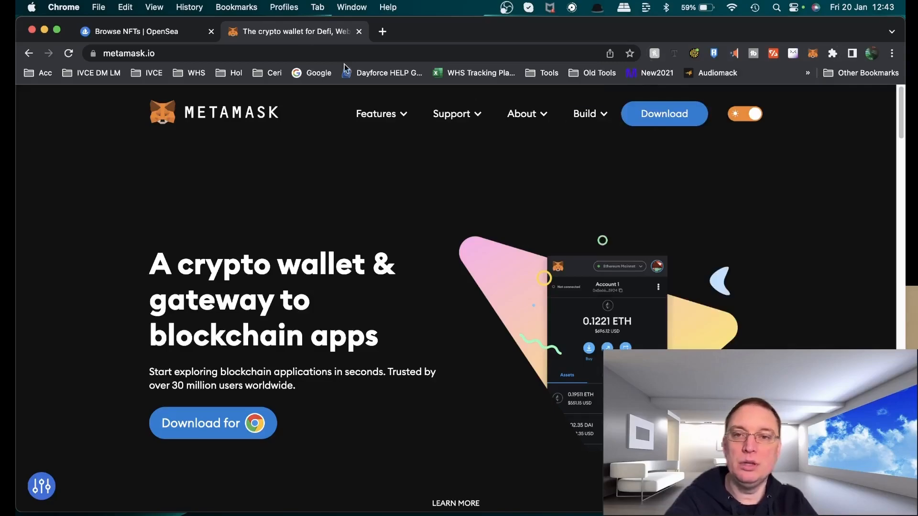
pyautogui.click(359, 32)
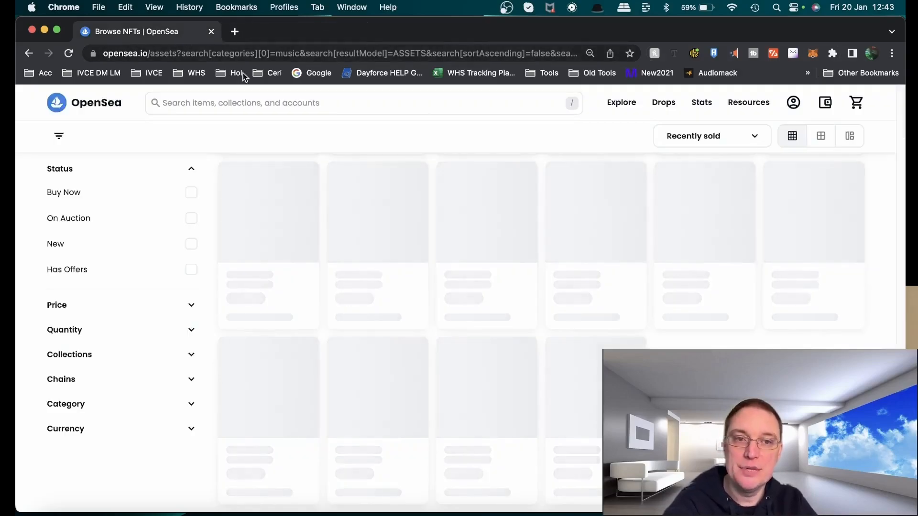
# Connect the MetaMask wallet to OpenSea from the account icon
pyautogui.moveTo(793, 103)
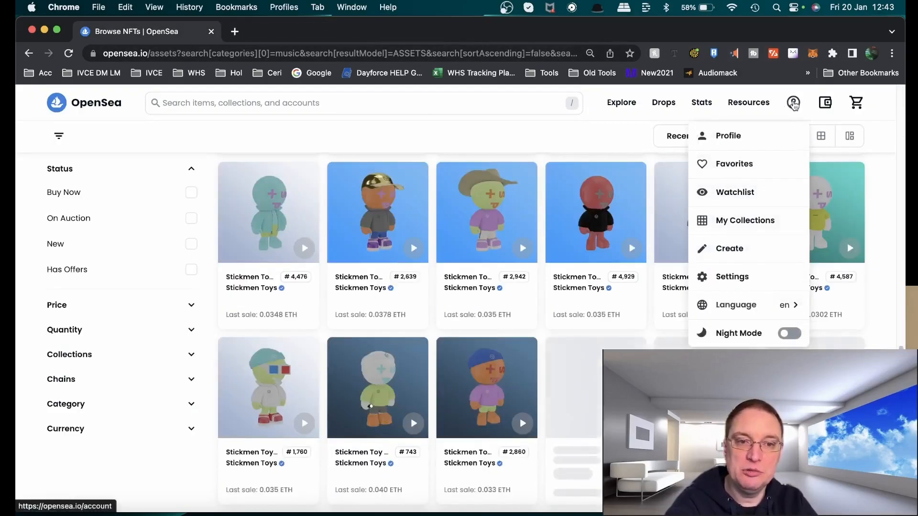
pyautogui.click(793, 103)
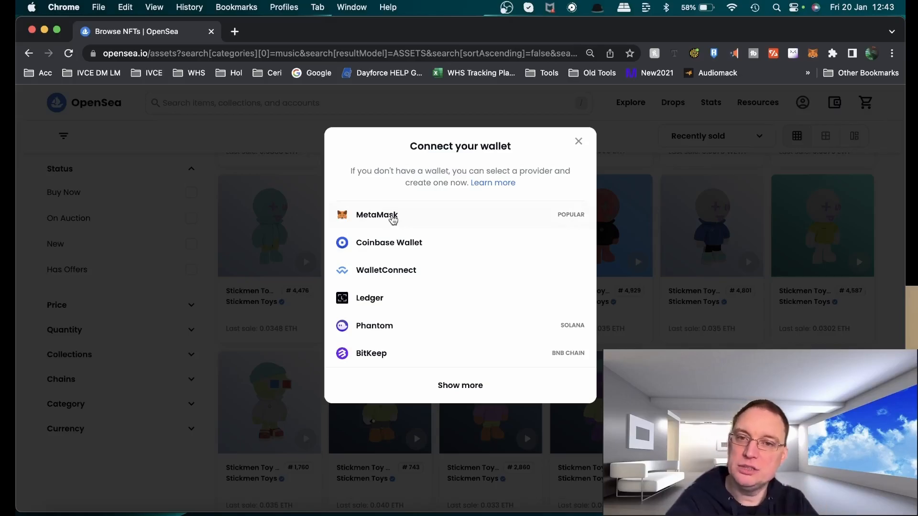
pyautogui.click(392, 219)
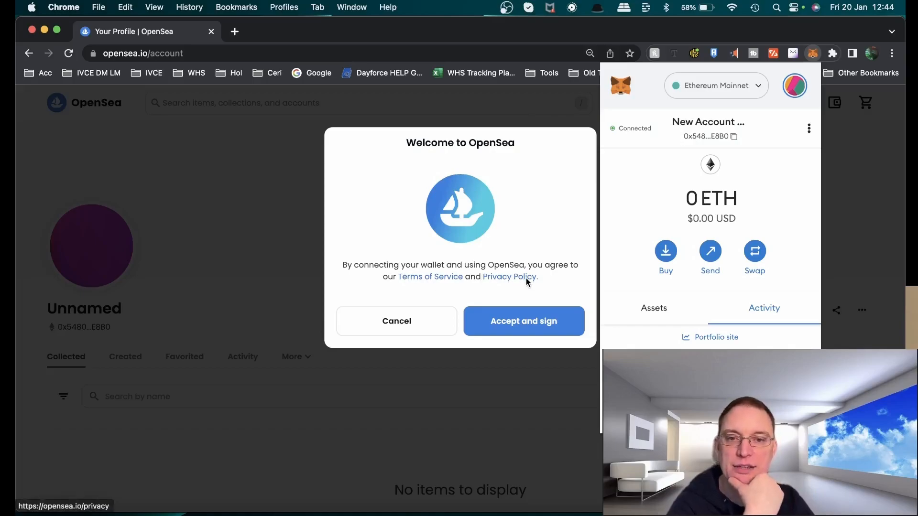
# Accept OpenSea's terms and sign the signature request in MetaMask
pyautogui.click(519, 329)
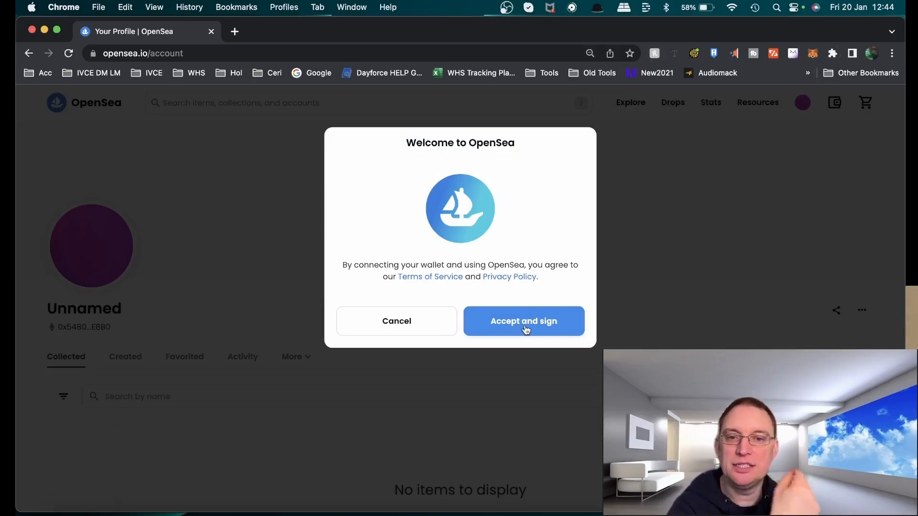
pyautogui.click(525, 329)
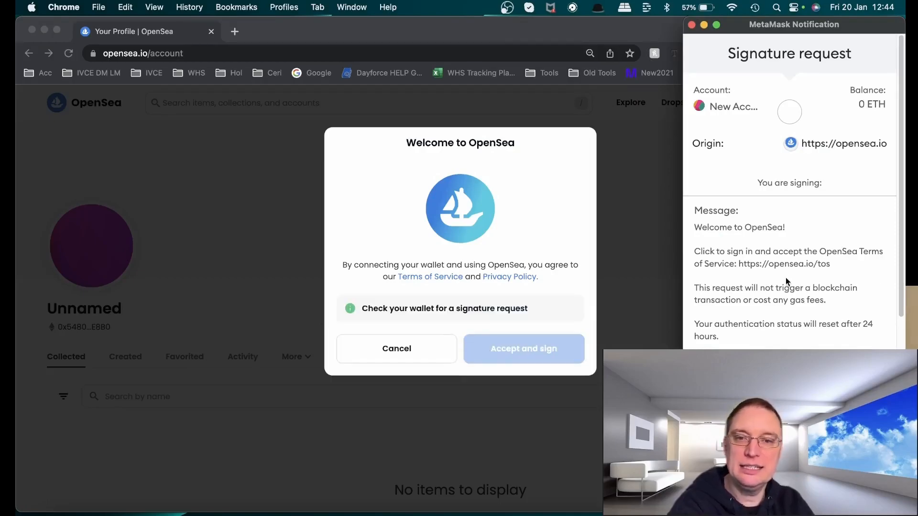
pyautogui.scroll(-3, 784, 278)
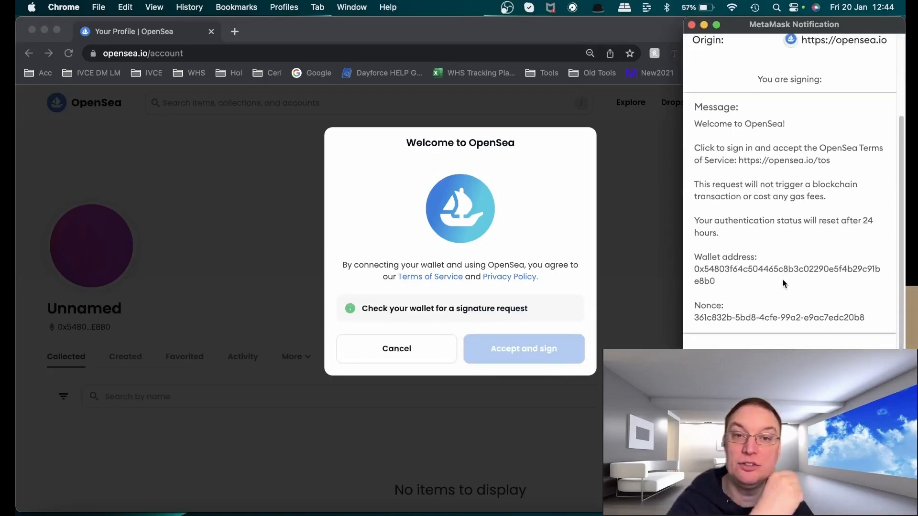
pyautogui.scroll(3, 782, 281)
pyautogui.scroll(-3, 751, 323)
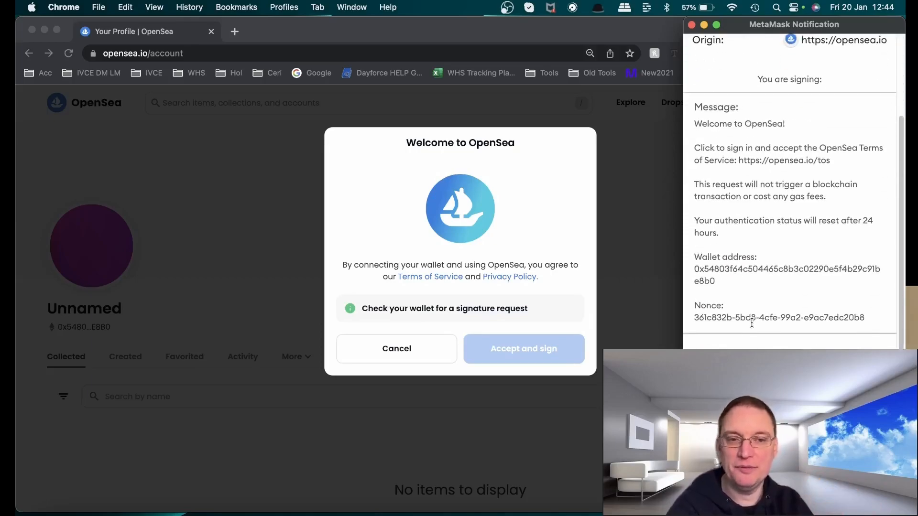
pyautogui.click(840, 369)
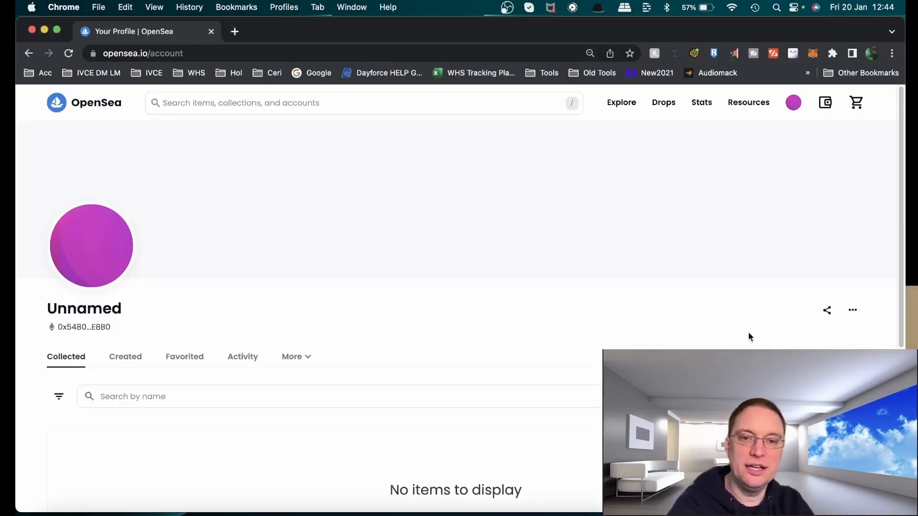
# Start creating a new collection from My Collections
pyautogui.moveTo(793, 102)
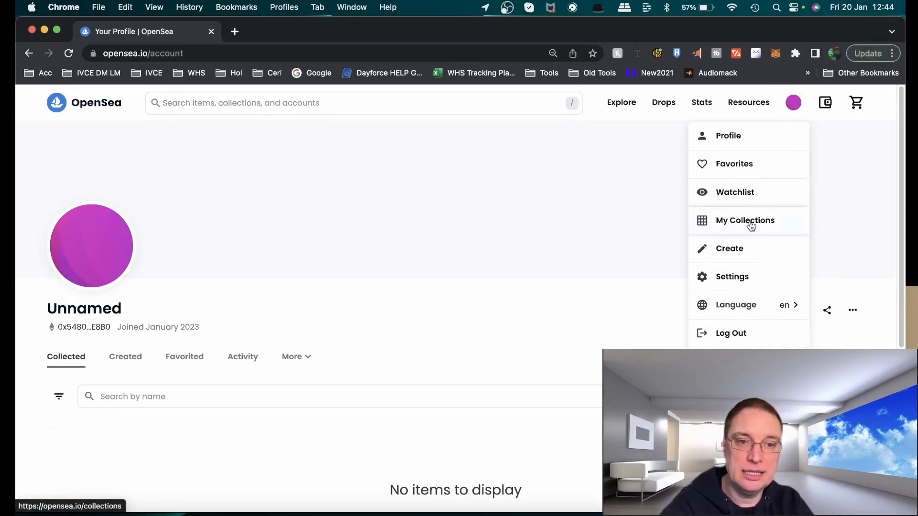
pyautogui.click(748, 222)
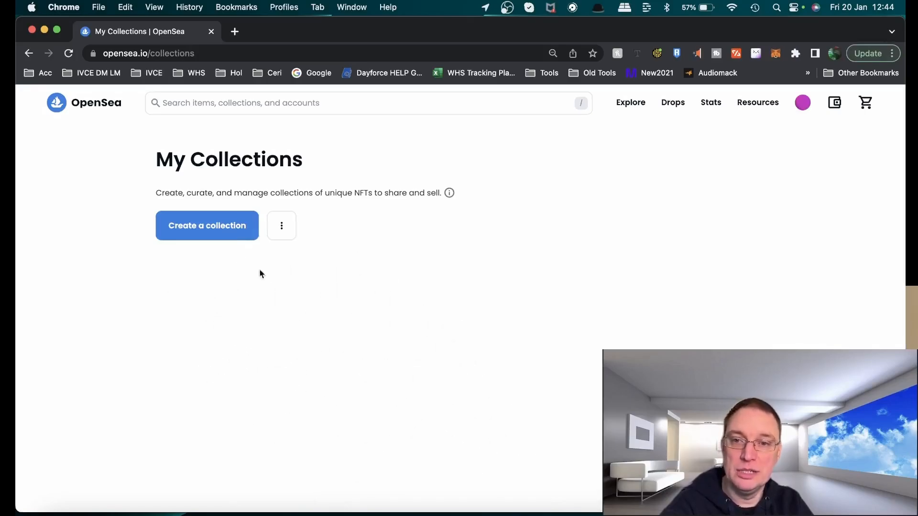
pyautogui.click(200, 234)
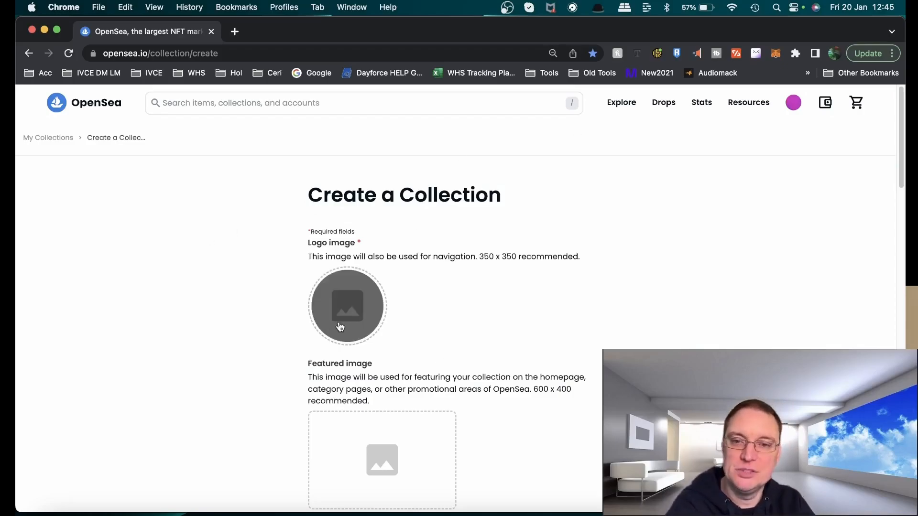
# Upload KmZPo8klsSLN3kejychN--1--myc9u.webp from the Desktop as the collection's logo image
pyautogui.click(370, 325)
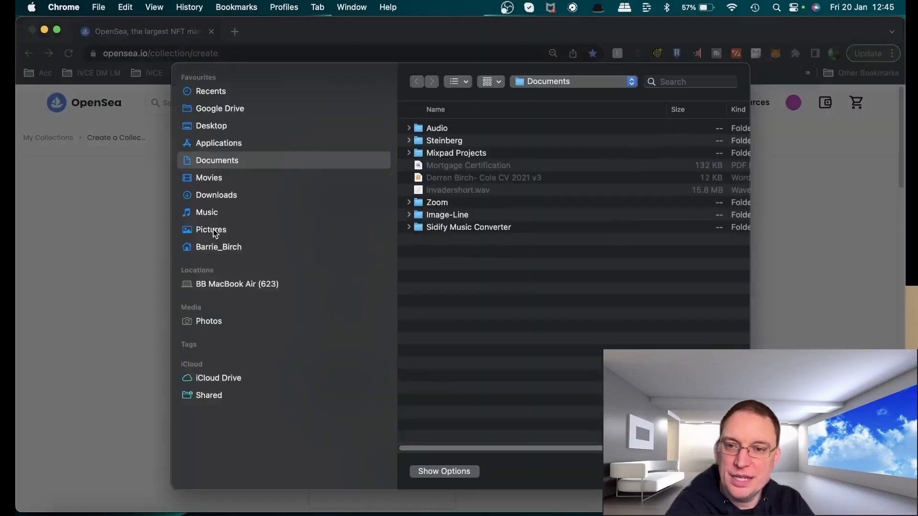
pyautogui.click(214, 126)
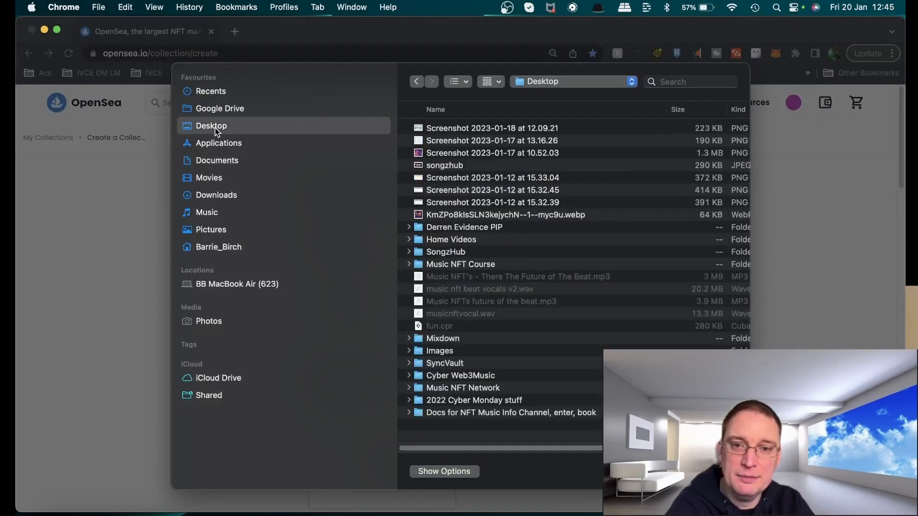
pyautogui.doubleClick(509, 216)
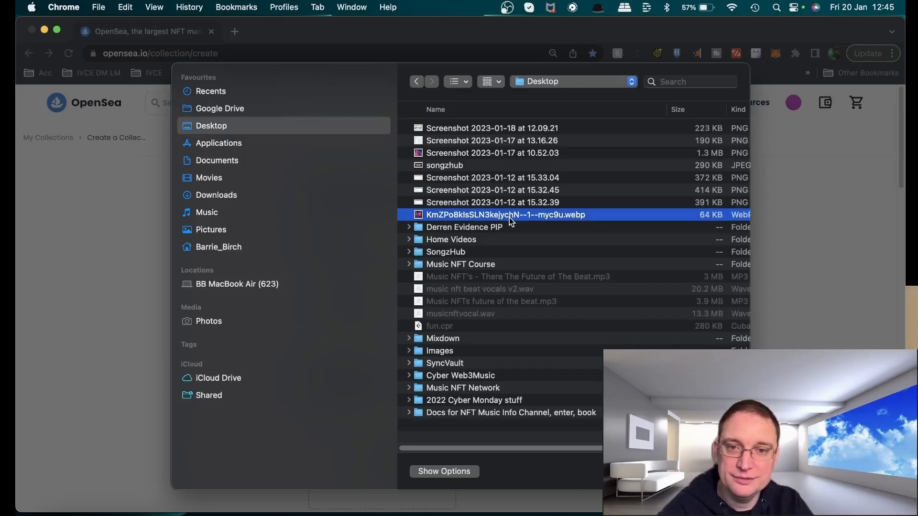
# Upload the same webp image from the Desktop as the featured image
pyautogui.scroll(-4, 510, 222)
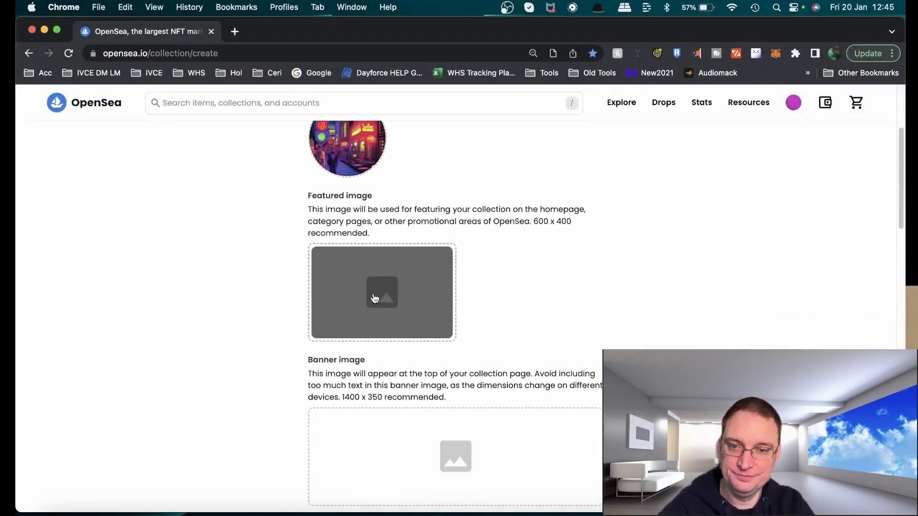
pyautogui.click(375, 299)
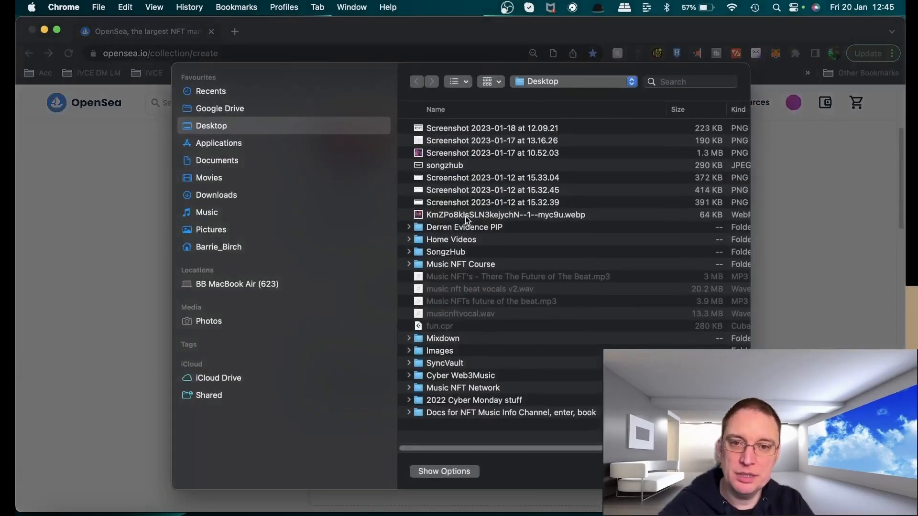
pyautogui.doubleClick(462, 217)
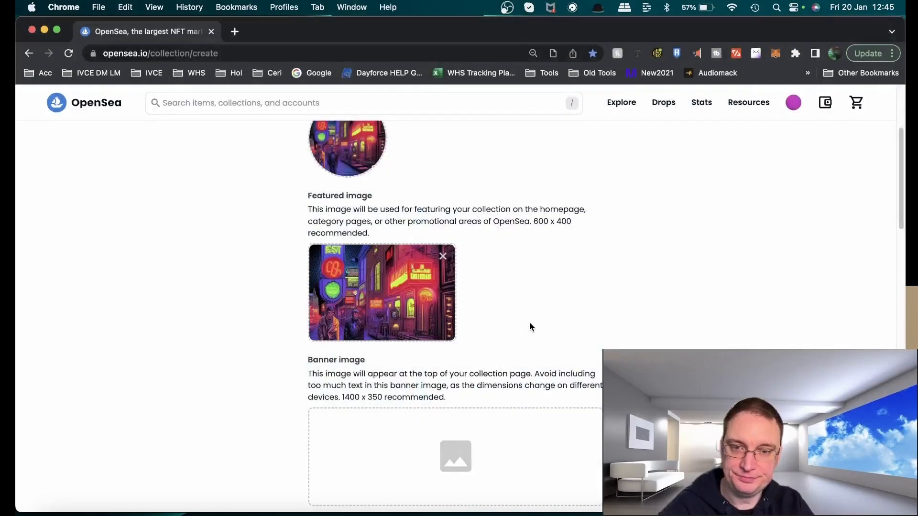
# Upload KmZPo8klsSLN3kejychN--1--myc9u.webp from the Desktop as the collection's banner image
pyautogui.scroll(4, 531, 327)
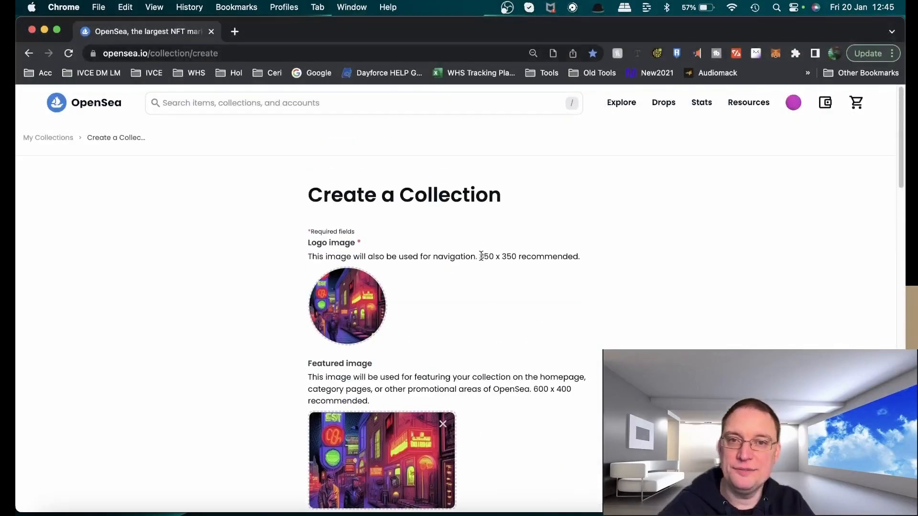
pyautogui.scroll(-10, 538, 368)
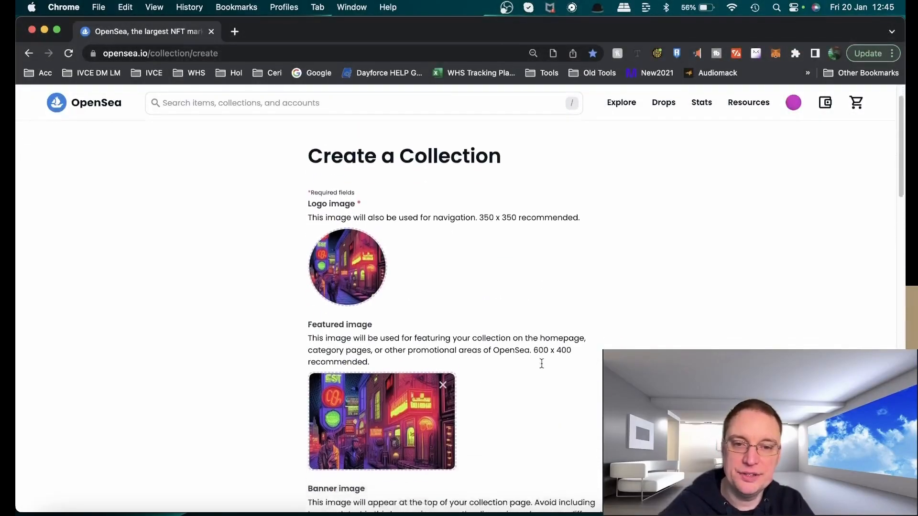
pyautogui.click(455, 226)
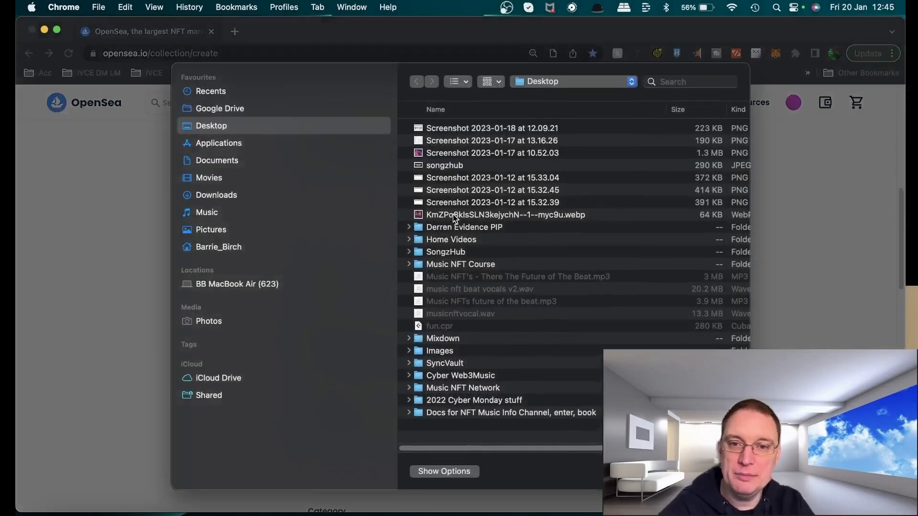
pyautogui.doubleClick(454, 225)
# Name the collection "Cyber Monday - New Project for Music NFT's"
pyautogui.click(403, 307)
pyautogui.write('Cyber ')
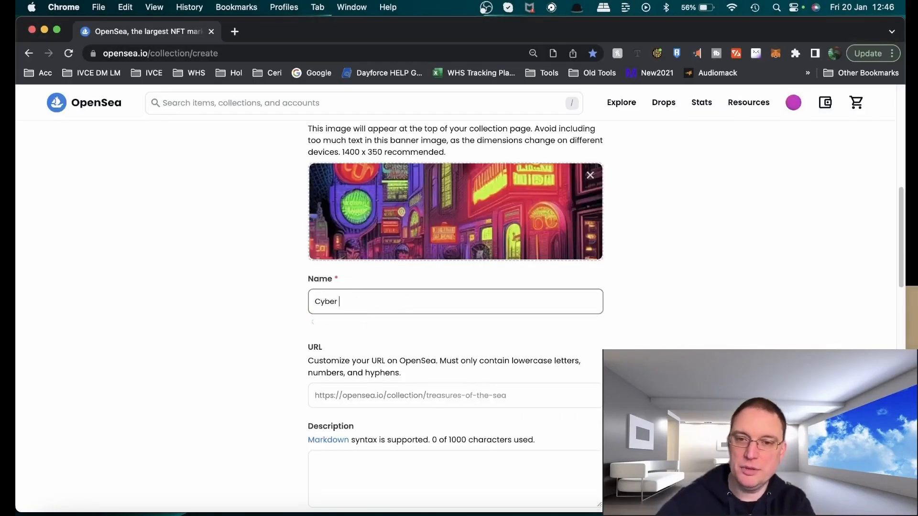
pyautogui.write('Monday ')
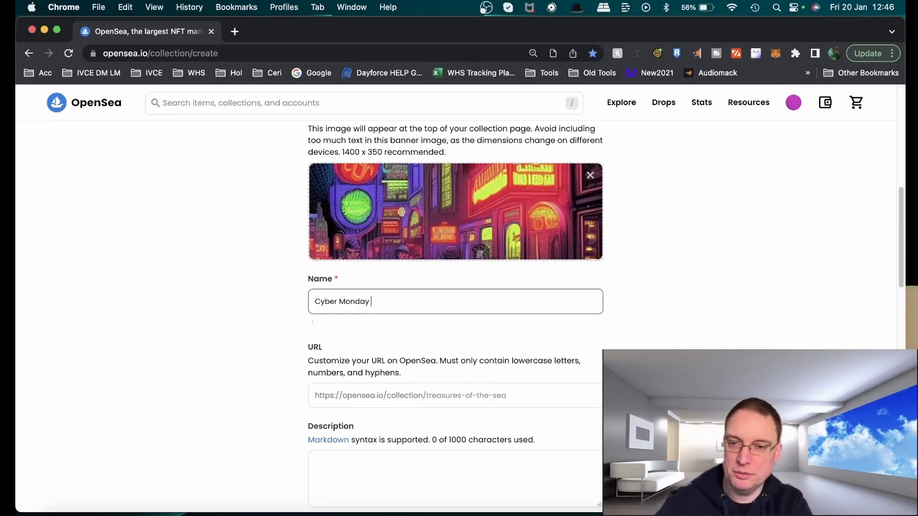
pyautogui.write("- Music NFT's")
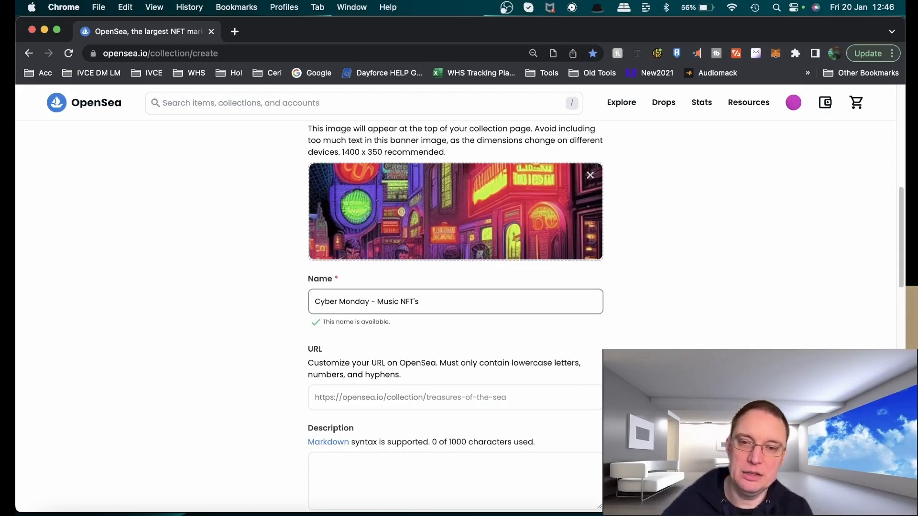
pyautogui.write('New Project fo')
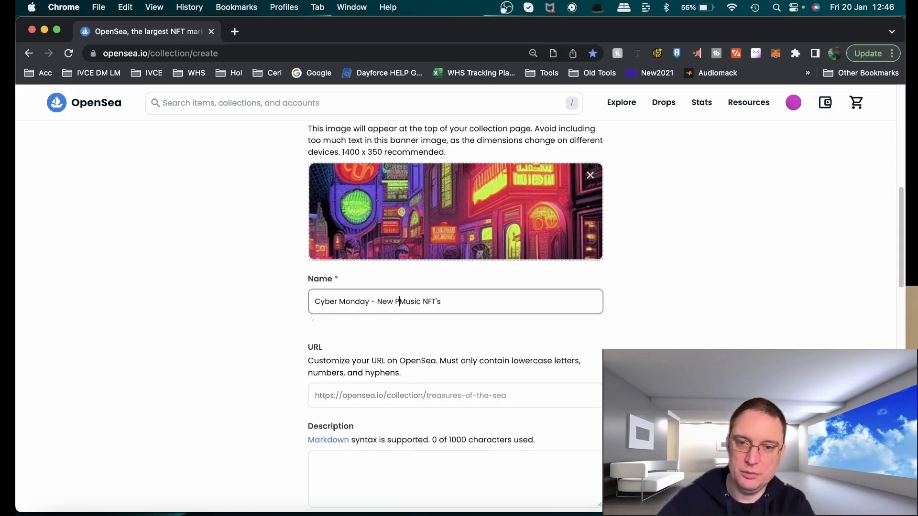
pyautogui.write('r')
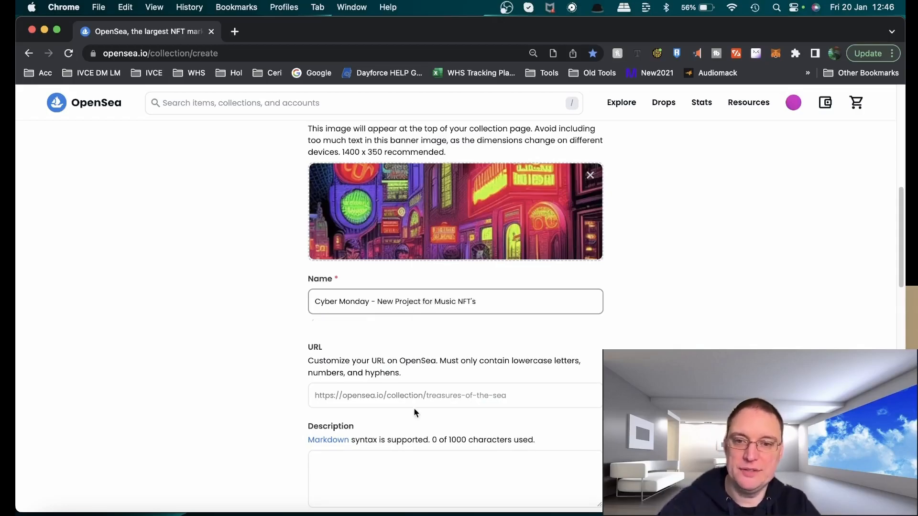
# Set the collection URL to cybermondaynewproject
pyautogui.click(552, 399)
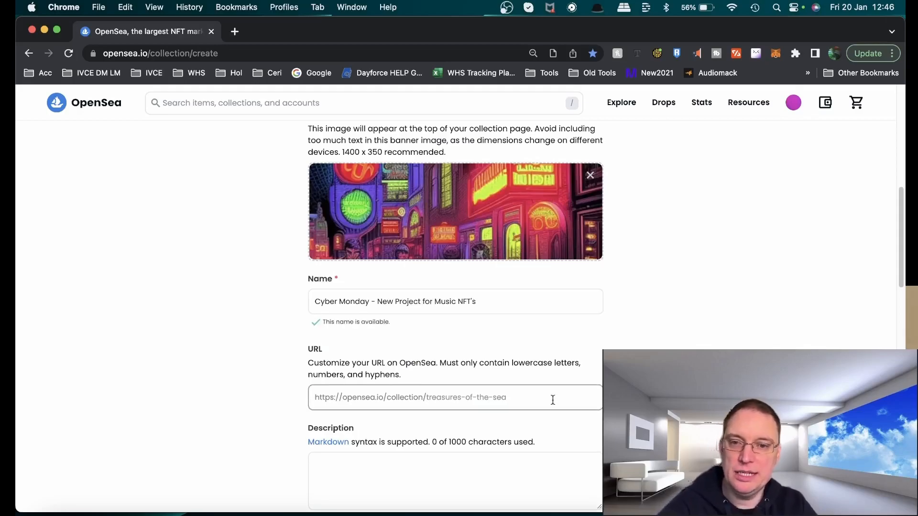
pyautogui.write('cyber')
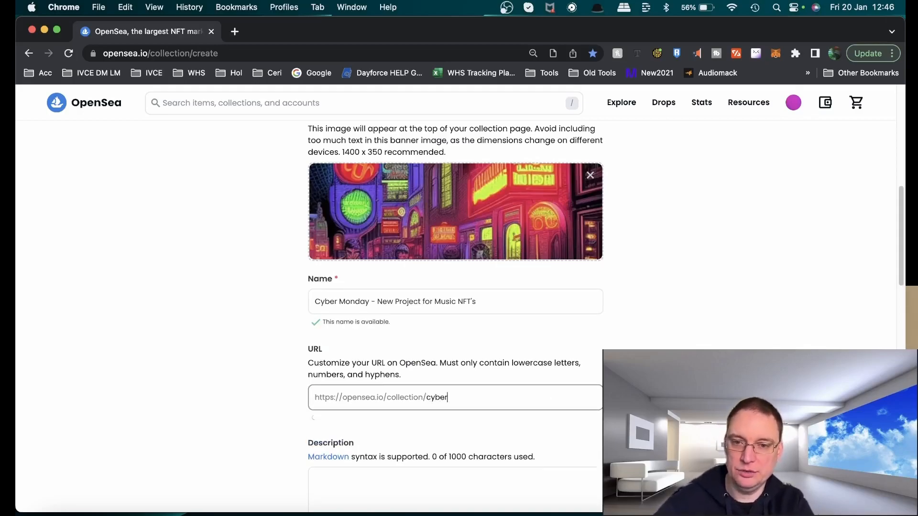
pyautogui.write('mondaynewproject')
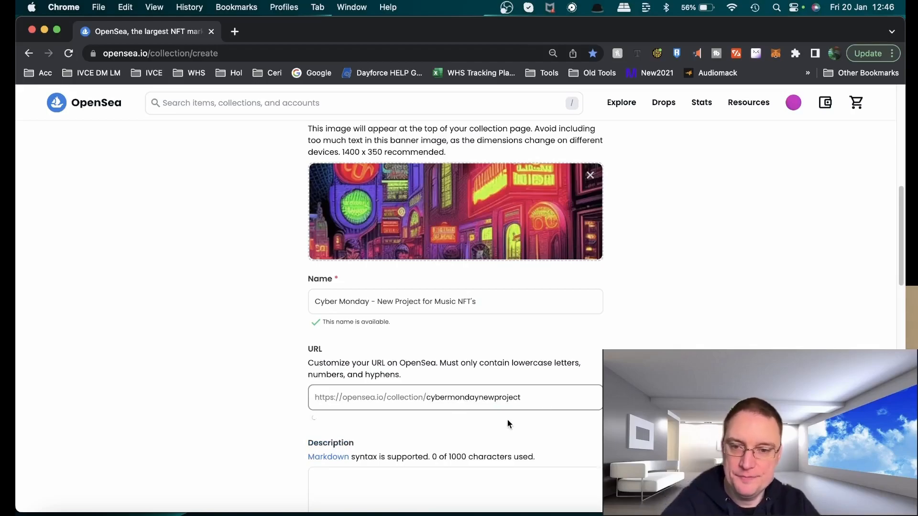
pyautogui.scroll(-5, 508, 420)
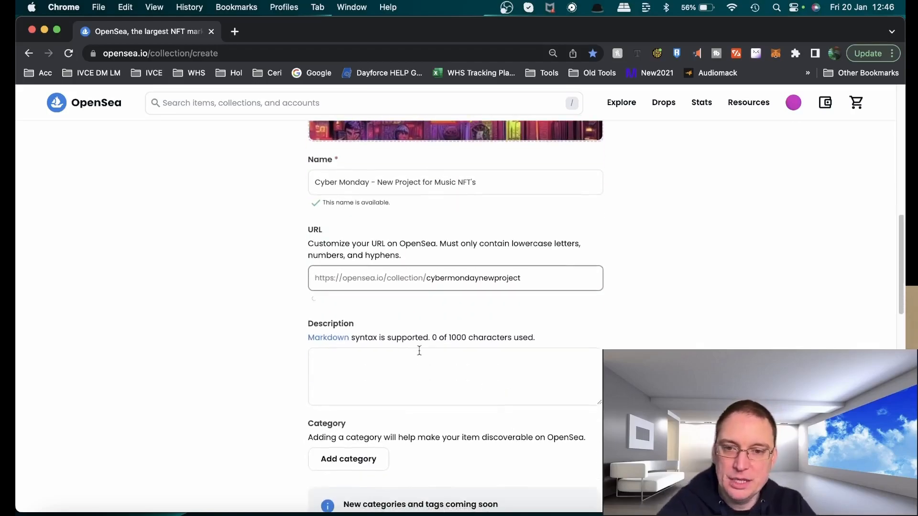
# Enter the description "This is the new official collection of music NFT's from Cyber Monday"
pyautogui.click(403, 359)
pyautogui.write('This')
pyautogui.press('BackSpace')
pyautogui.write('s is the c')
pyautogui.press('BackSpace')
pyautogui.press('BackSpace')
pyautogui.press('BackSpace')
pyautogui.write('e new official collection of mui')
pyautogui.write('ic NFTs')
pyautogui.press('BackSpace')
pyautogui.write("'s ")
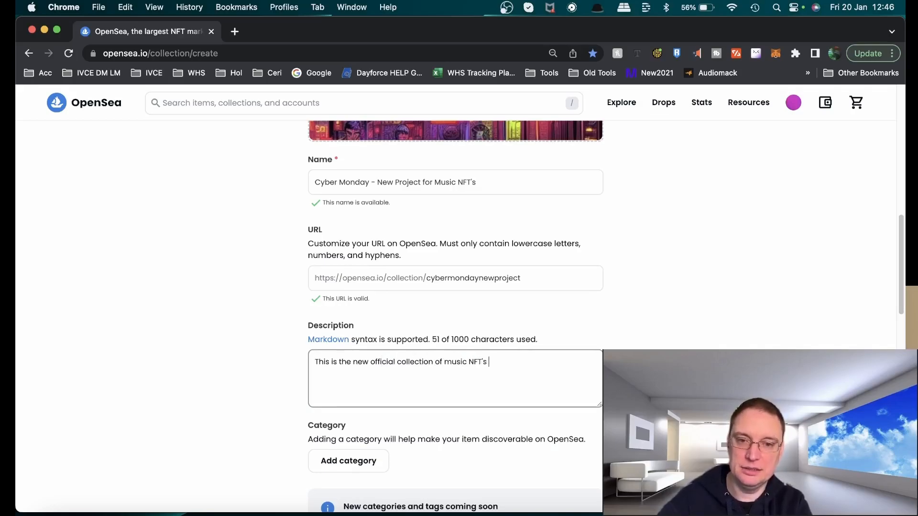
pyautogui.write('from Cyber Monday')
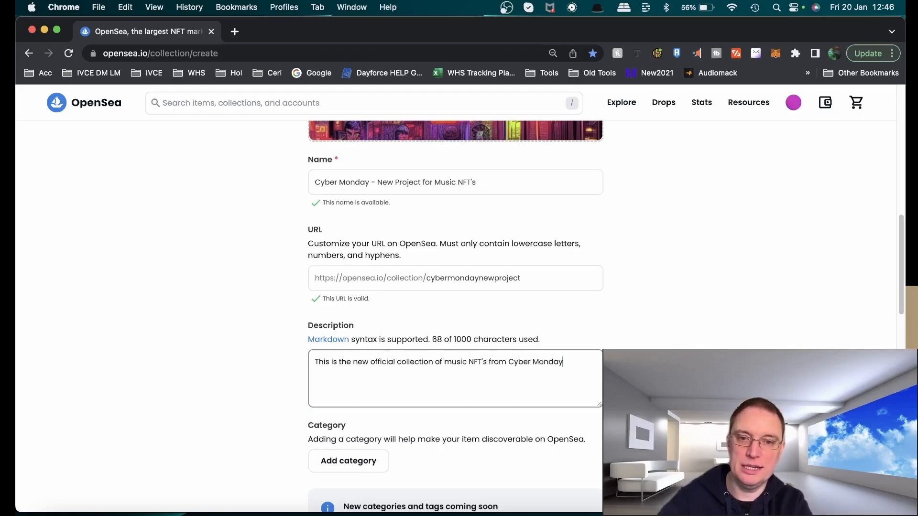
# Set the collection's website link to biglink.to/cybermonday
pyautogui.scroll(-7, 430, 382)
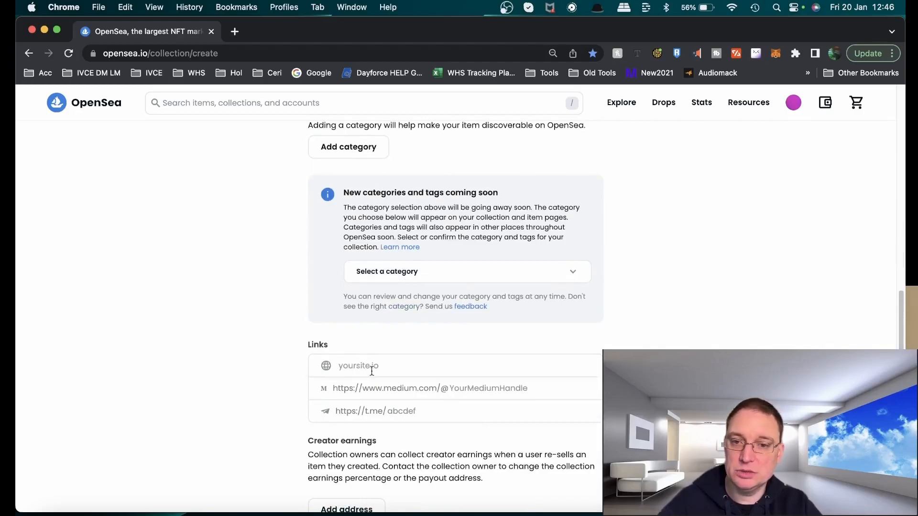
pyautogui.click(367, 371)
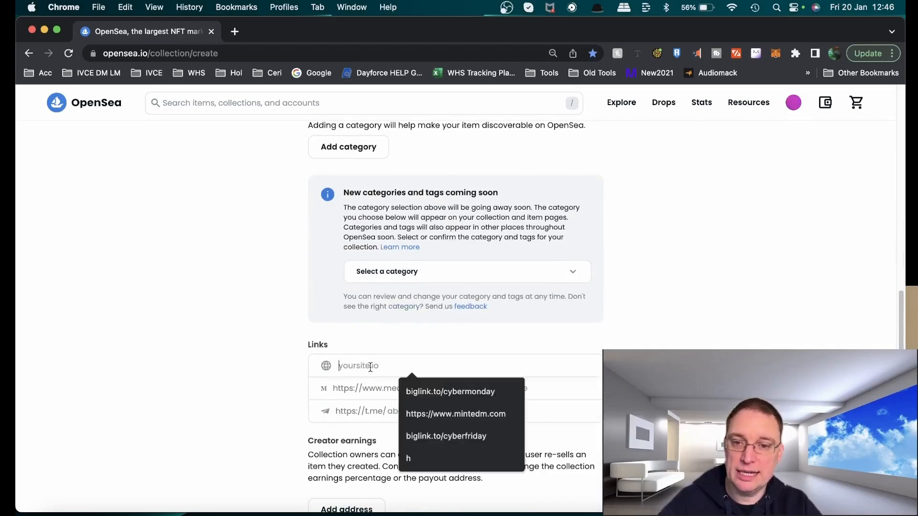
pyautogui.click(511, 388)
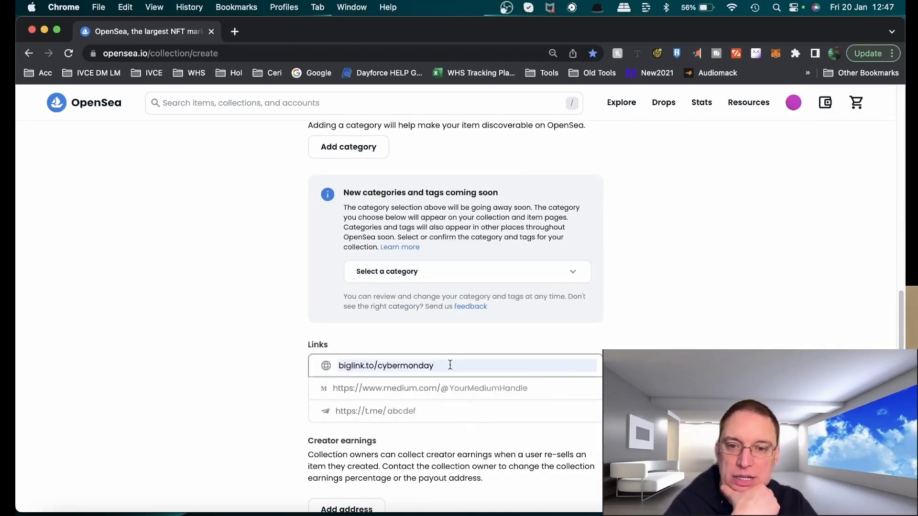
# Add Music NFTs as the collection's category
pyautogui.scroll(5, 485, 369)
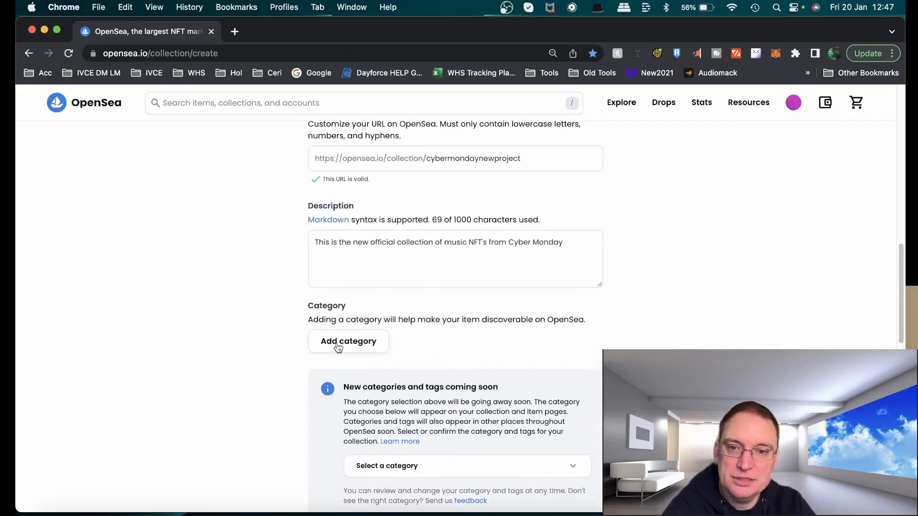
pyautogui.click(338, 343)
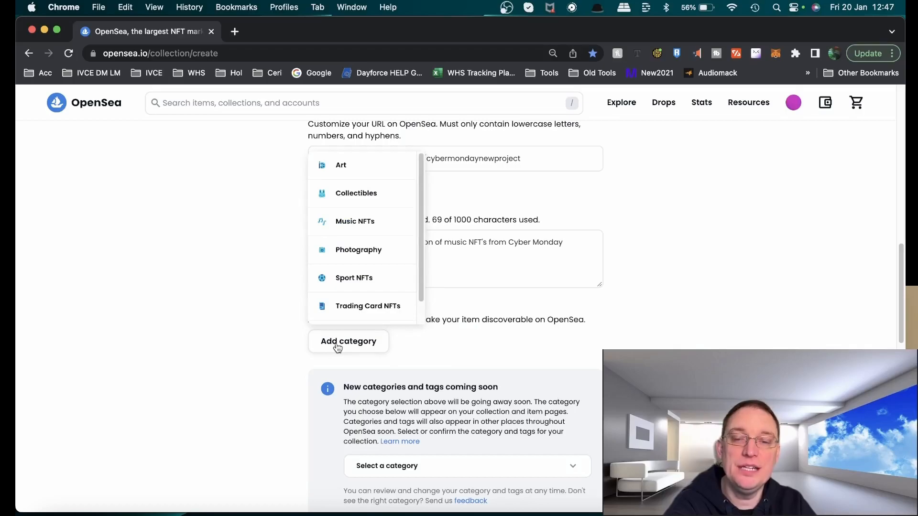
pyautogui.click(360, 228)
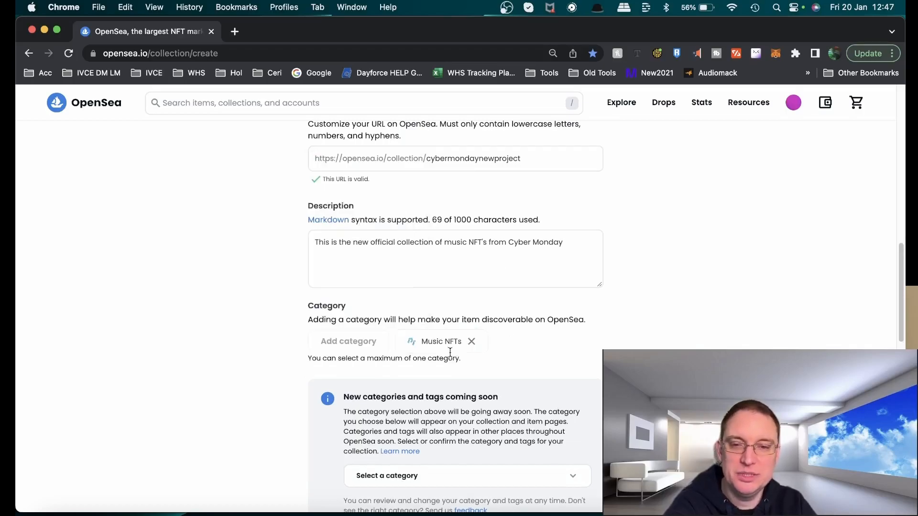
# Select Music in the new category selector
pyautogui.scroll(-5, 564, 334)
pyautogui.scroll(2, 564, 334)
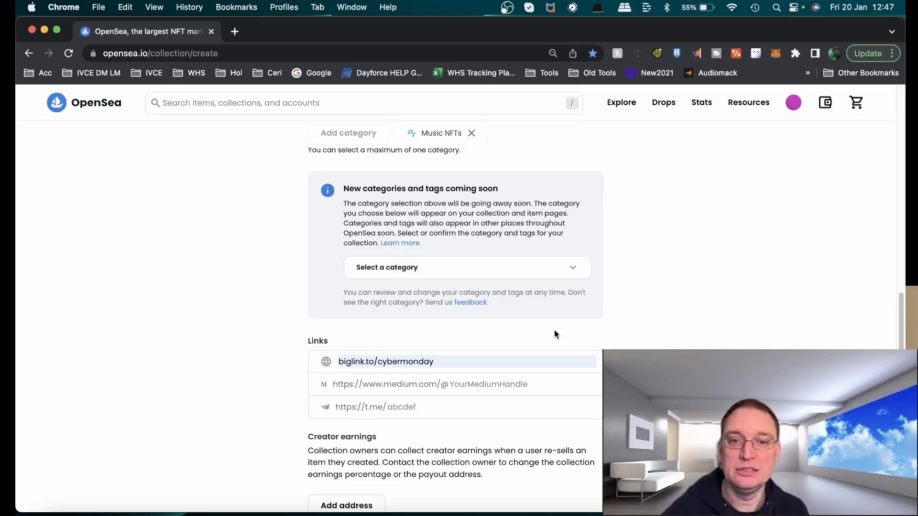
pyautogui.click(560, 276)
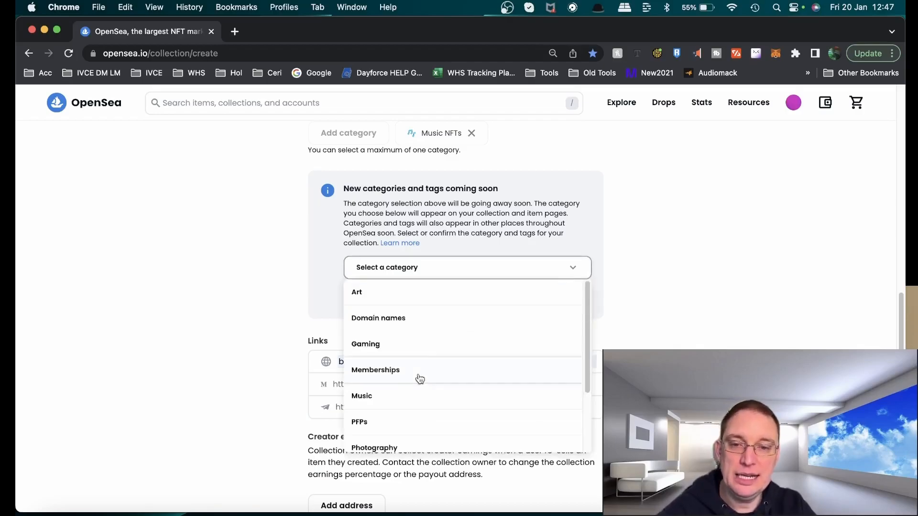
pyautogui.click(399, 403)
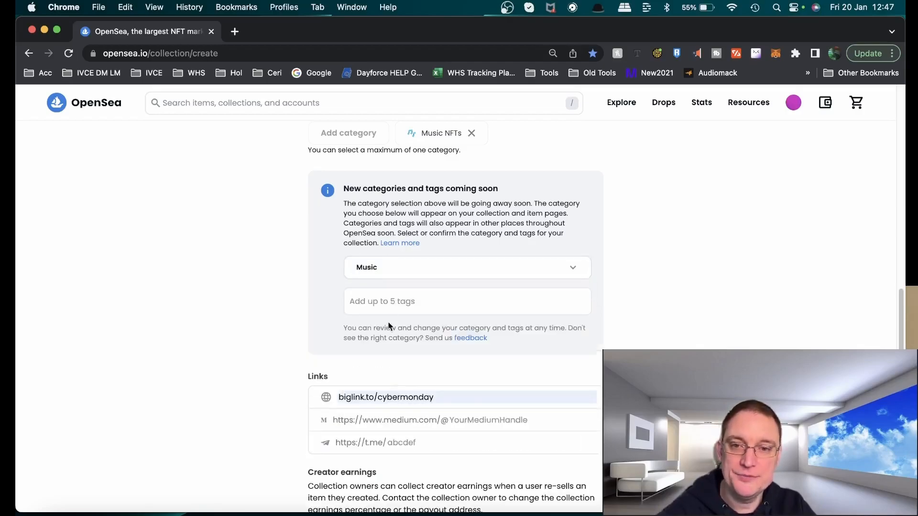
# Add Dance / Electronic and Pop as collection tags
pyautogui.click(390, 308)
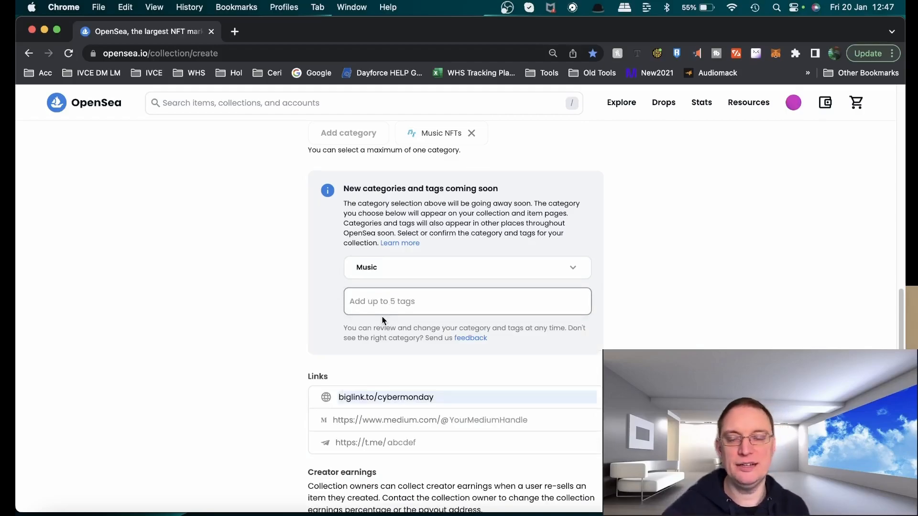
pyautogui.write('dance')
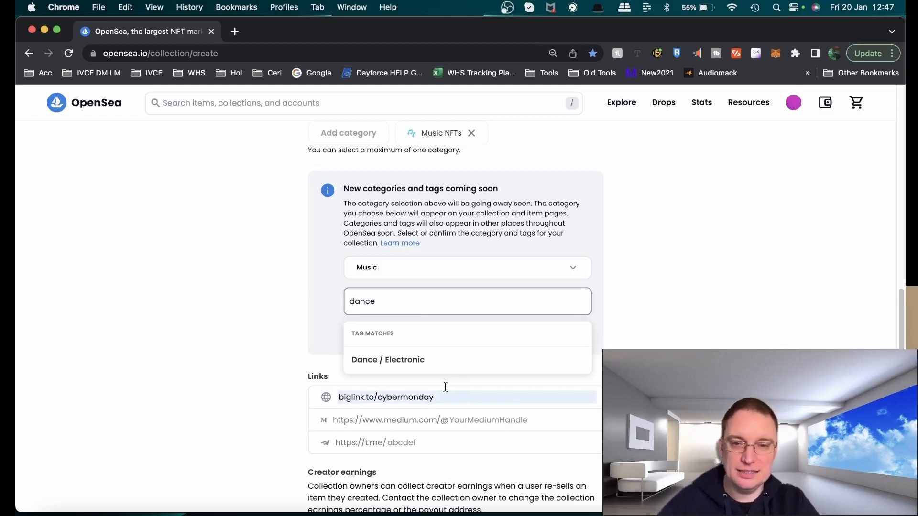
pyautogui.click(424, 366)
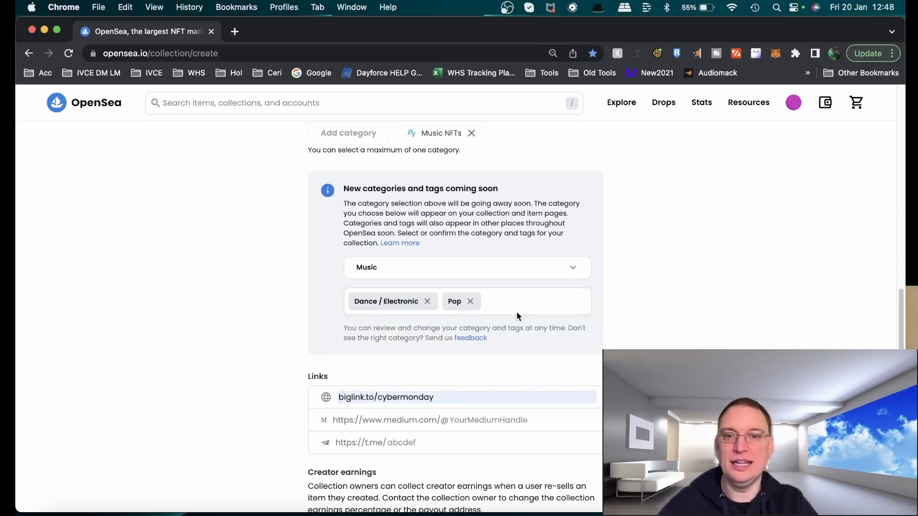
# Browse the tag suggestions and search them for tech, alternative and rnb
pyautogui.click(516, 306)
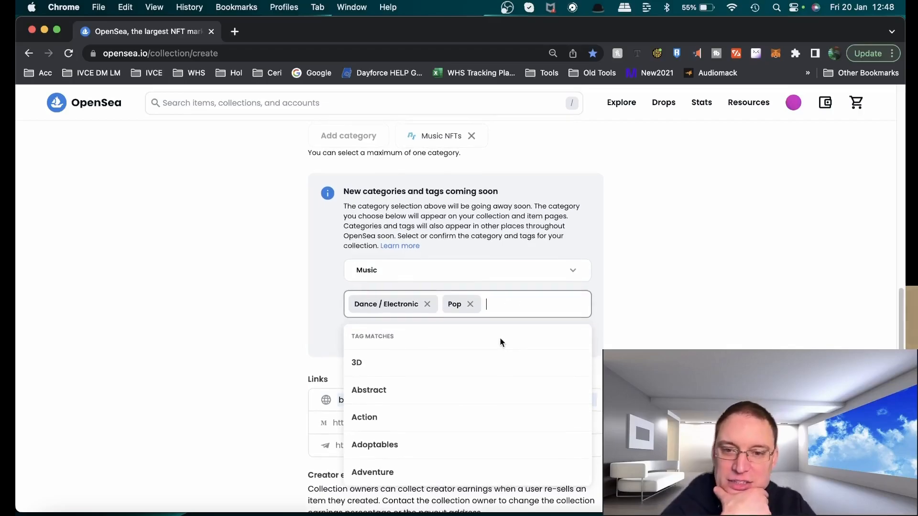
pyautogui.scroll(-2, 481, 359)
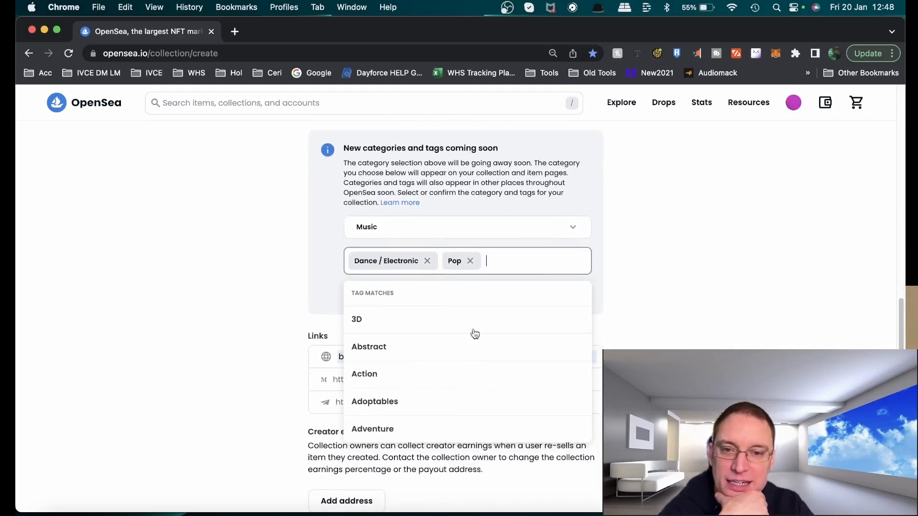
pyautogui.scroll(-5, 434, 406)
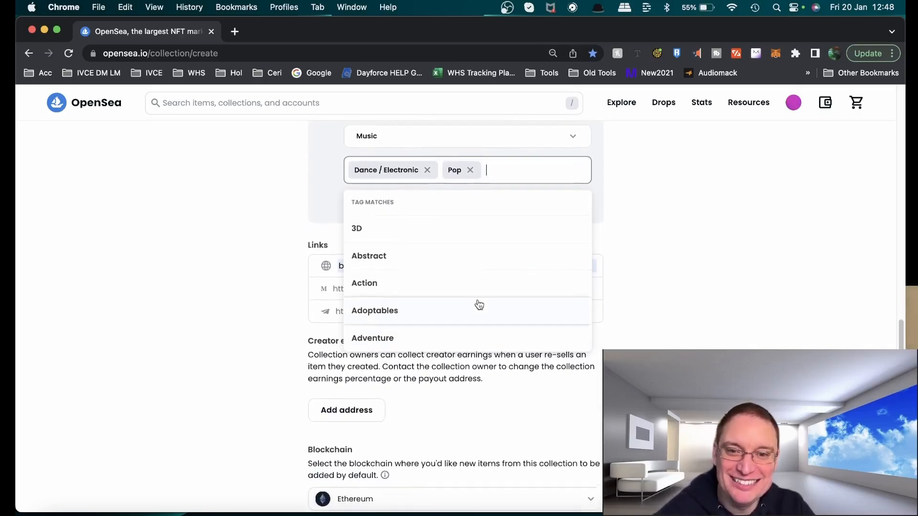
pyautogui.scroll(5, 477, 311)
pyautogui.scroll(-2, 474, 366)
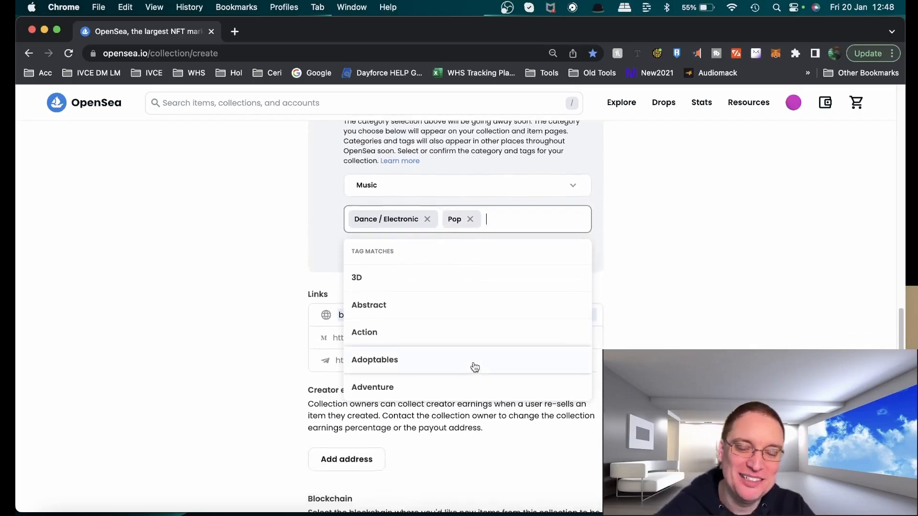
pyautogui.scroll(3, 473, 365)
pyautogui.write('tech')
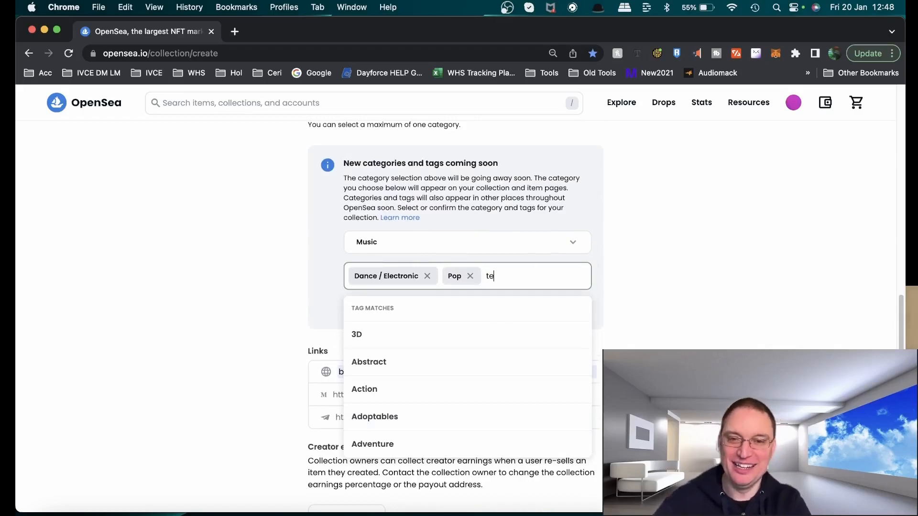
pyautogui.press('BackSpace')
pyautogui.press('BackSpace')
pyautogui.press('BackSpace')
pyautogui.press('BackSpace')
pyautogui.write('alternative')
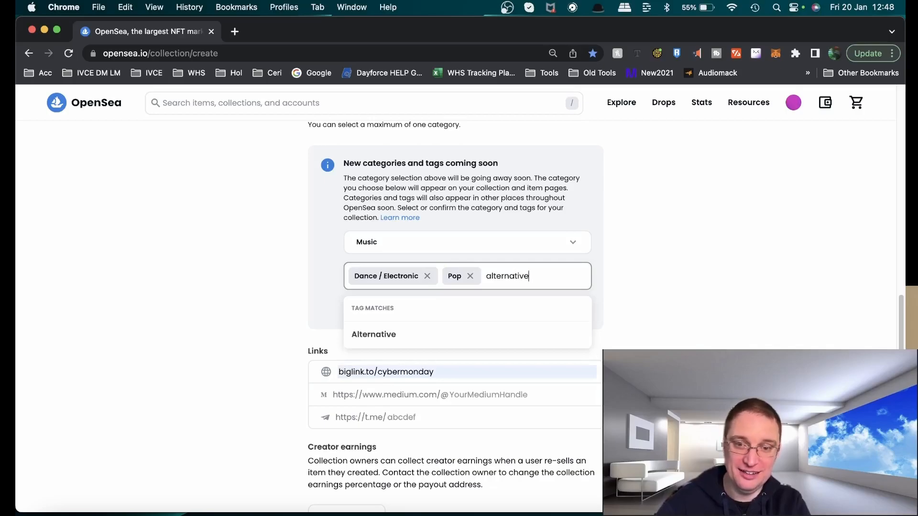
pyautogui.press('BackSpace')
pyautogui.press('BackSpace')
pyautogui.press('BackSpace')
pyautogui.press('BackSpace')
pyautogui.press('BackSpace')
pyautogui.press('BackSpace')
pyautogui.press('BackSpace')
pyautogui.press('BackSpace')
pyautogui.press('BackSpace')
pyautogui.press('BackSpace')
pyautogui.press('BackSpace')
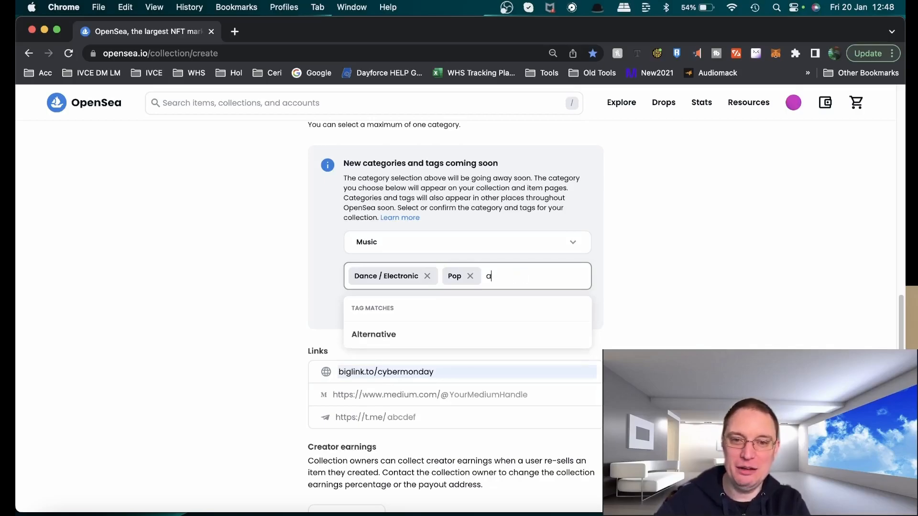
pyautogui.write('rnb')
pyautogui.press('BackSpace')
pyautogui.press('BackSpace')
pyautogui.press('BackSpace')
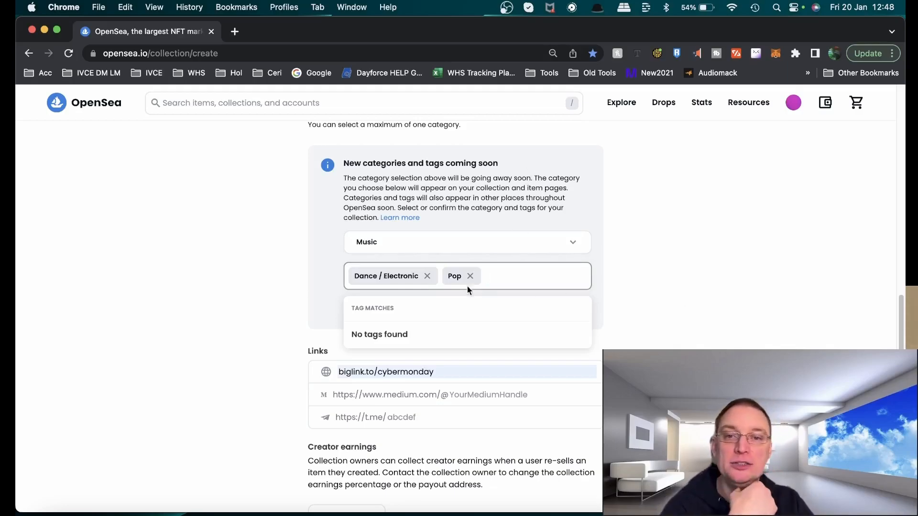
# Search the tags for digital, then add Music and Music games as collection tags
pyautogui.write('digital')
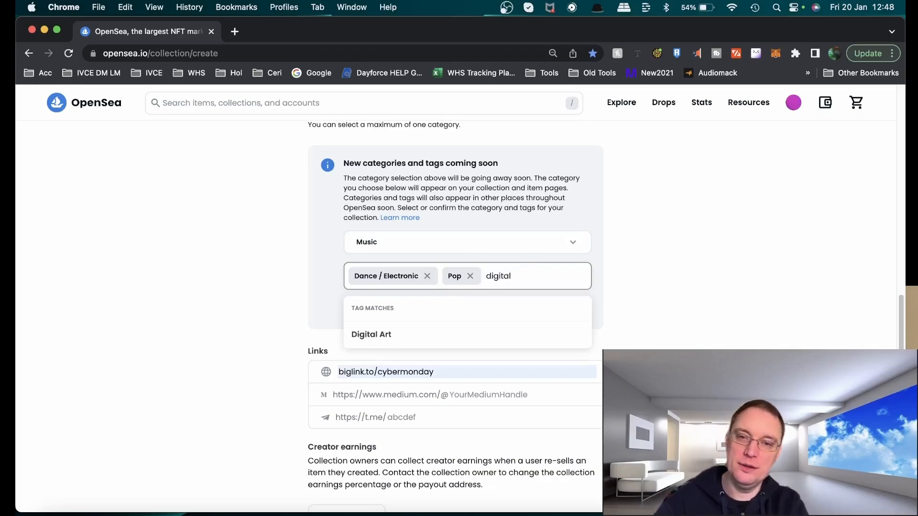
pyautogui.press('BackSpace')
pyautogui.press('BackSpace')
pyautogui.press('BackSpace')
pyautogui.press('BackSpace')
pyautogui.press('BackSpace')
pyautogui.press('BackSpace')
pyautogui.write('music')
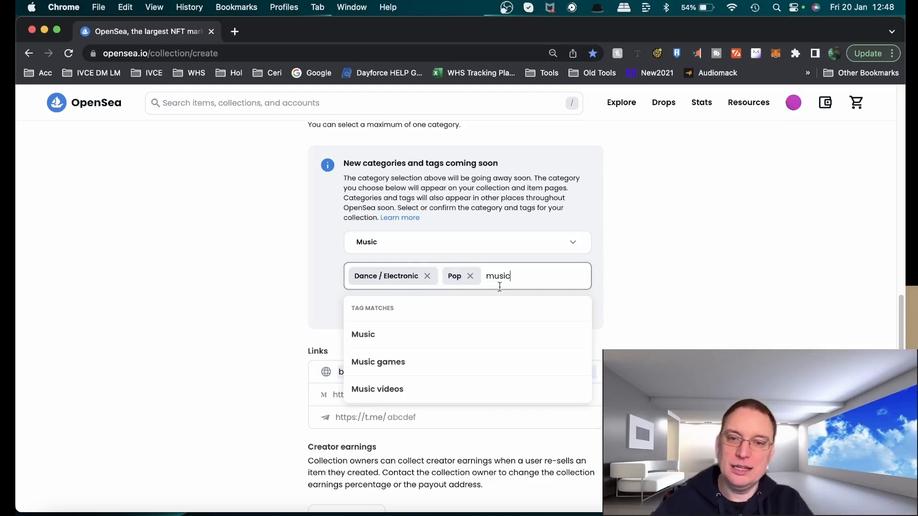
pyautogui.click(407, 341)
pyautogui.write('music')
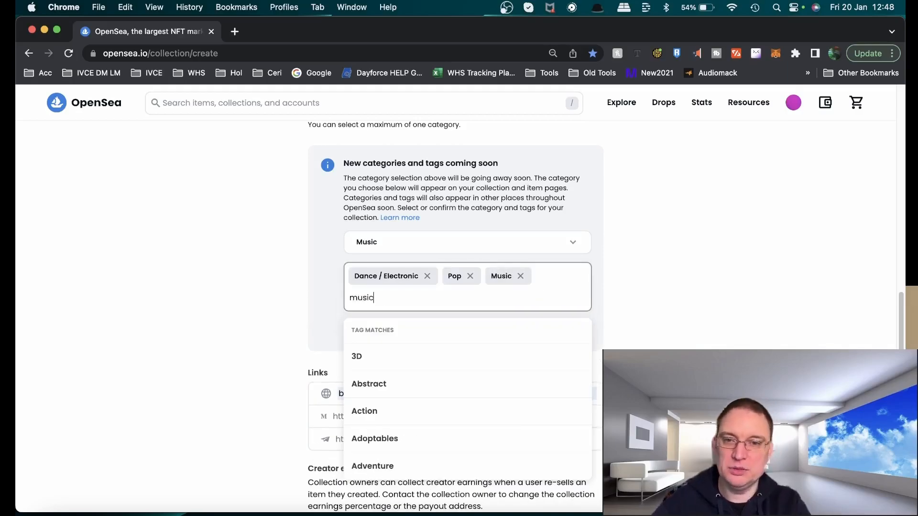
pyautogui.click(362, 389)
pyautogui.click(468, 301)
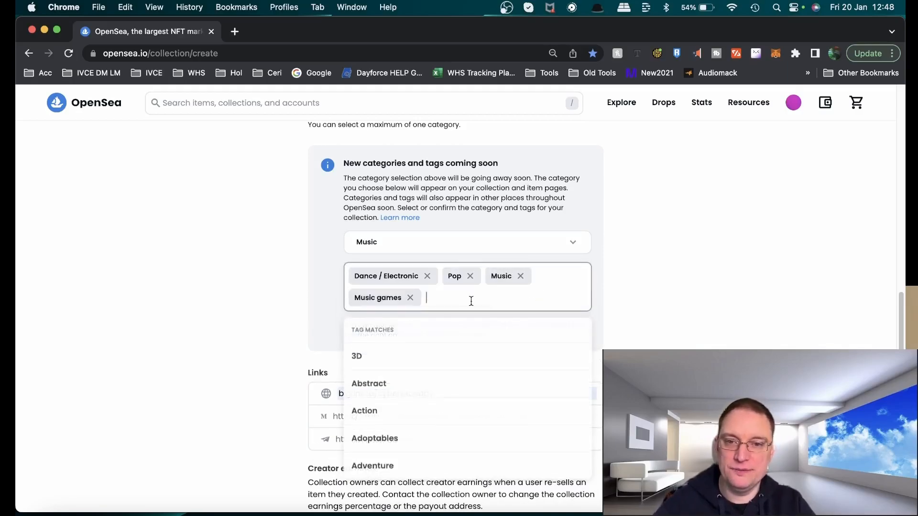
pyautogui.click(592, 291)
# Add a creator earnings entry and set its percentage to 10%
pyautogui.scroll(-5, 494, 323)
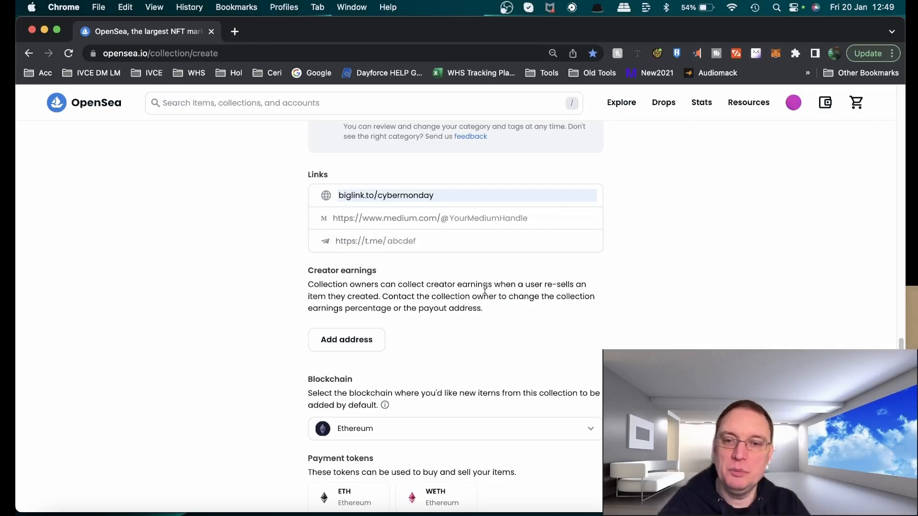
pyautogui.scroll(-1, 497, 299)
pyautogui.scroll(-4, 497, 300)
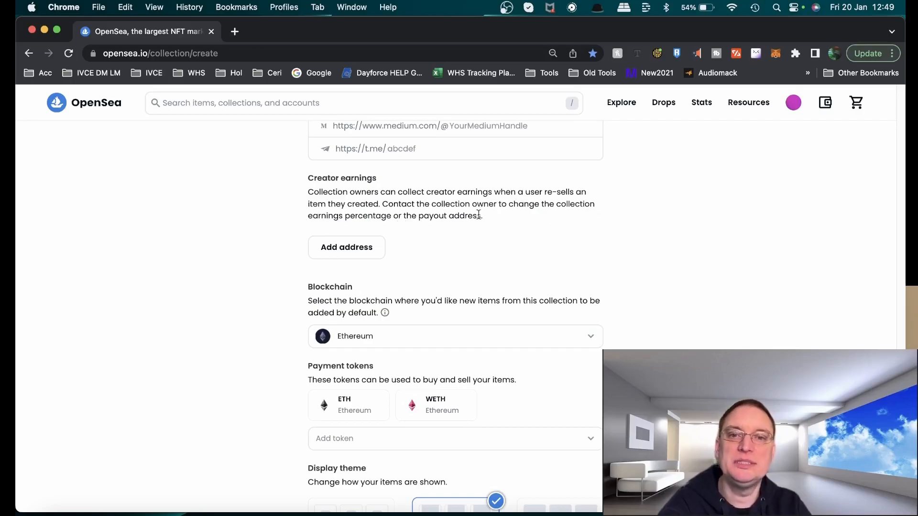
pyautogui.click(369, 261)
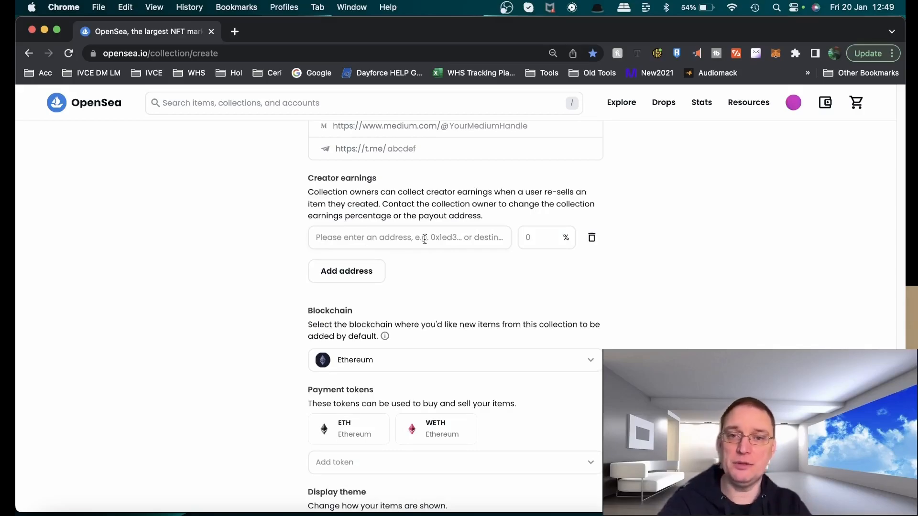
pyautogui.click(524, 238)
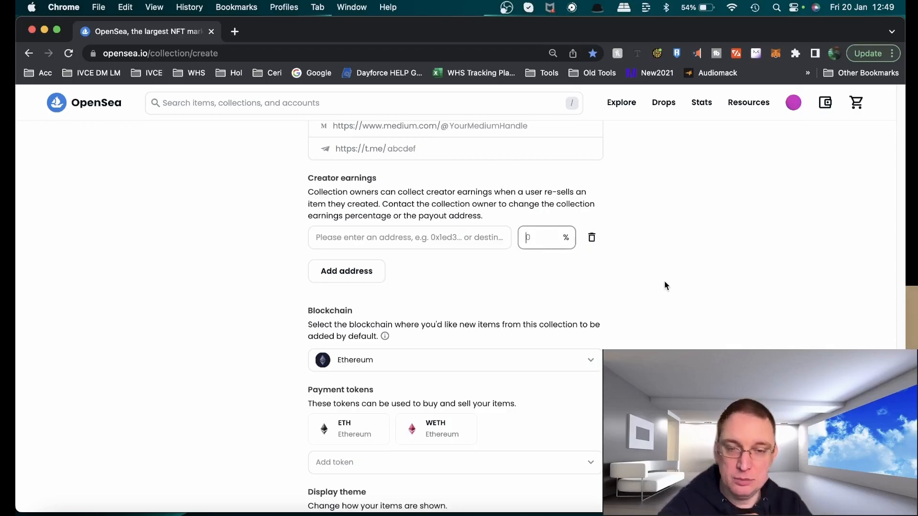
pyautogui.write('5')
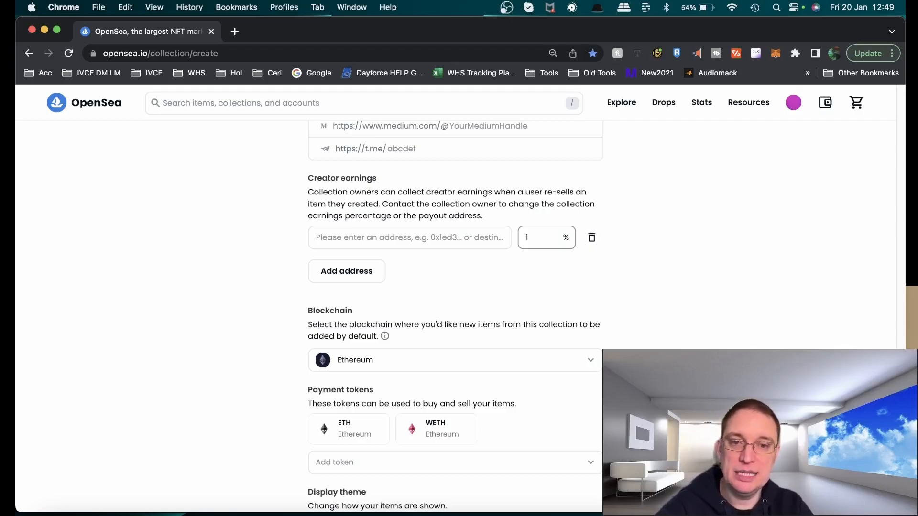
pyautogui.write('10')
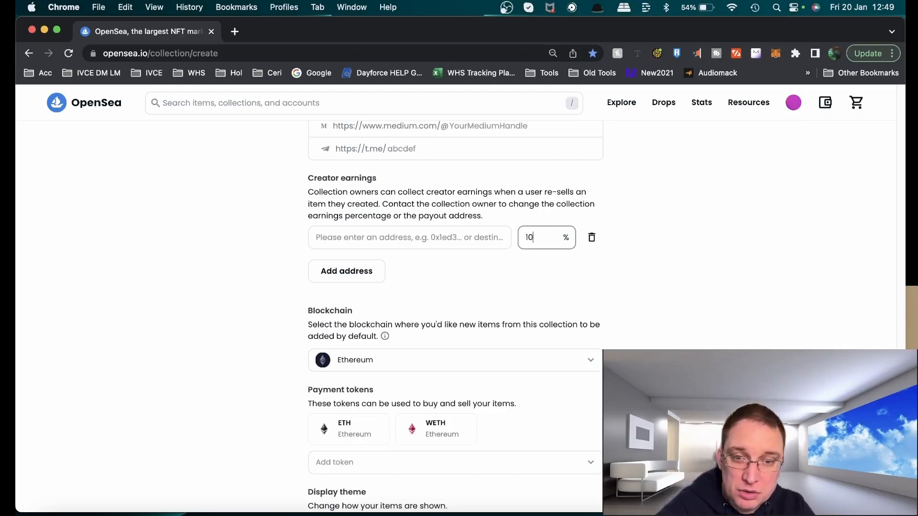
pyautogui.press('BackSpace')
pyautogui.press('BackSpace')
pyautogui.write('10')
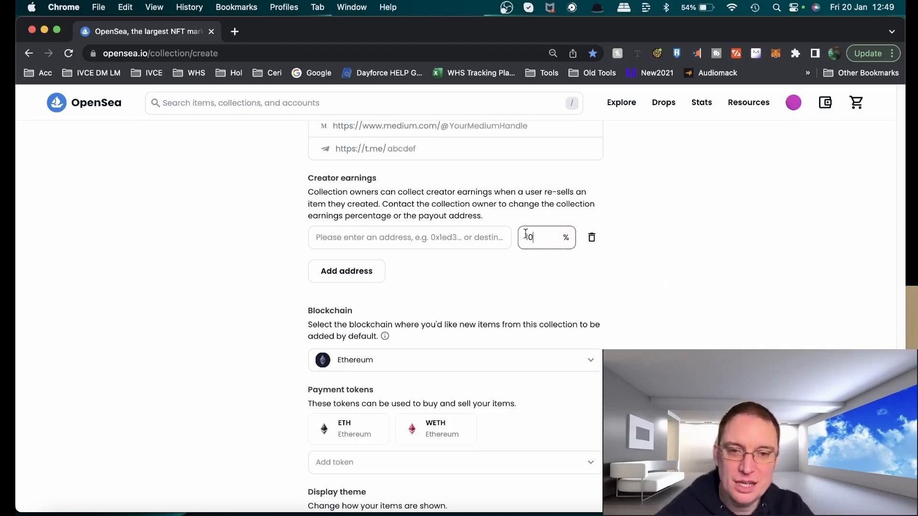
# Add four more creator earnings rows, then remove two of them
pyautogui.click(346, 280)
pyautogui.click(347, 313)
pyautogui.click(352, 343)
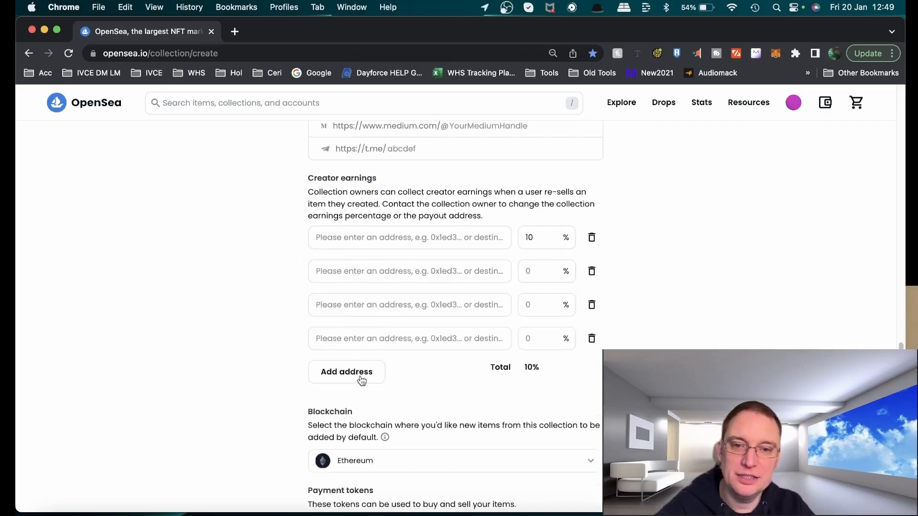
pyautogui.click(359, 372)
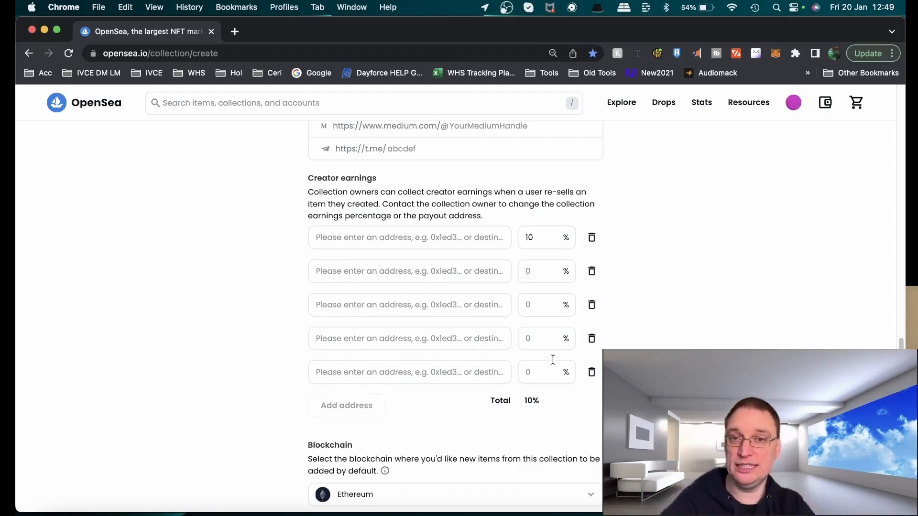
pyautogui.click(591, 371)
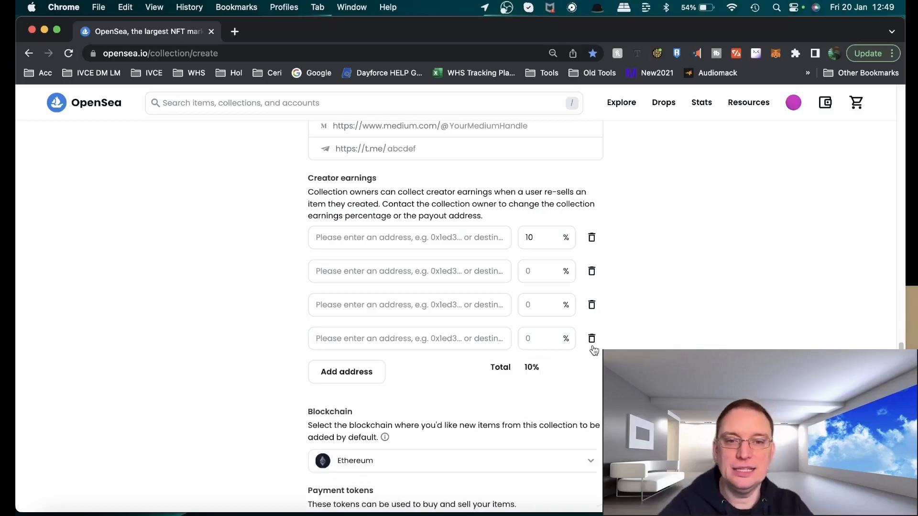
pyautogui.click(592, 339)
# Set the second and third creator earnings rows to 10% each
pyautogui.click(551, 270)
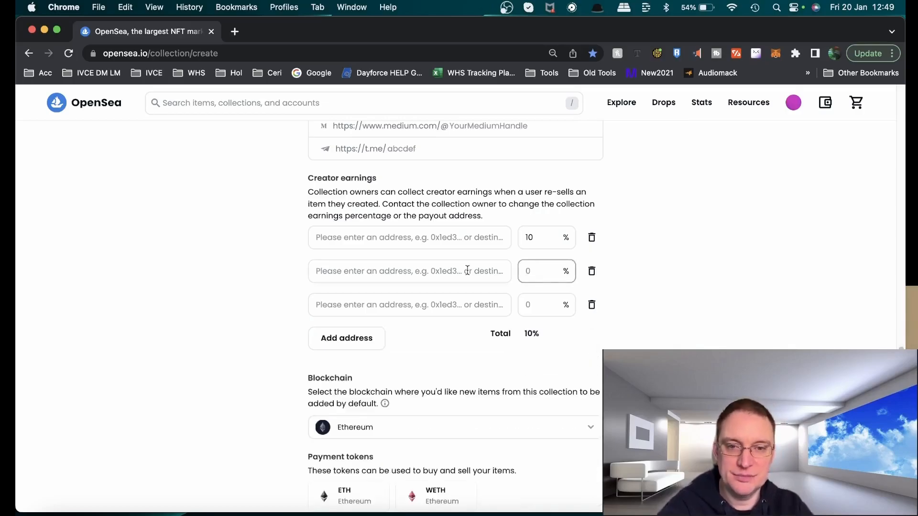
pyautogui.write('10')
pyautogui.scroll(1, 552, 292)
pyautogui.click(546, 333)
pyautogui.write('10')
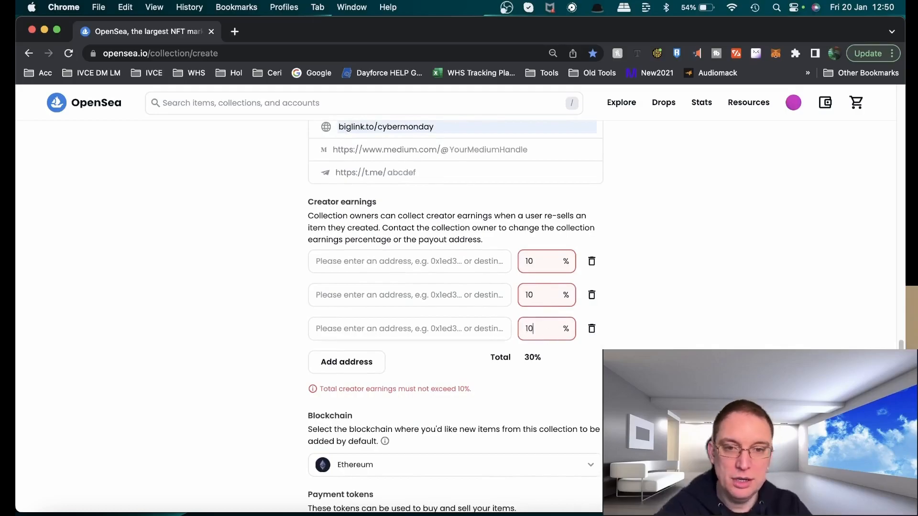
# Add two more creator earnings rows and set the fourth and fifth to 10% each
pyautogui.click(362, 368)
pyautogui.click(354, 396)
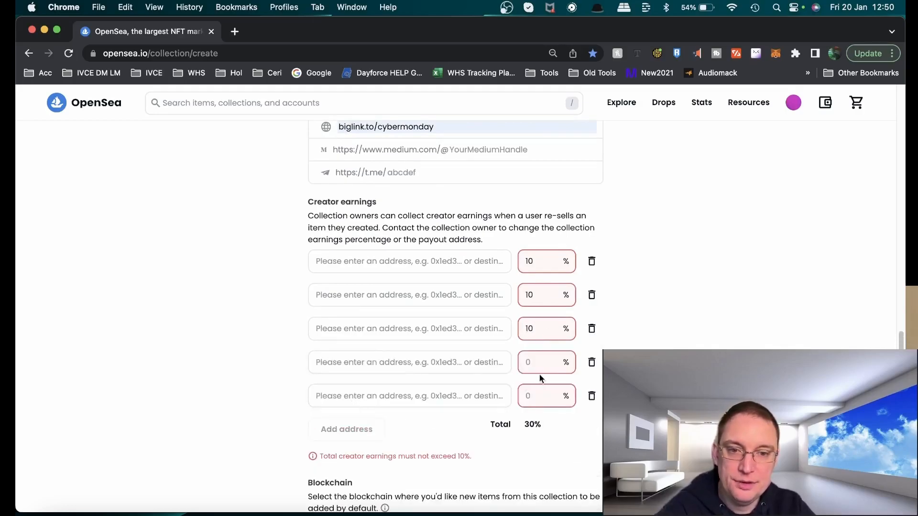
pyautogui.moveTo(539, 376); pyautogui.dragTo(472, 367)
pyautogui.click(546, 363)
pyautogui.write('10')
pyautogui.click(541, 402)
pyautogui.write('10')
pyautogui.moveTo(550, 395); pyautogui.dragTo(441, 393)
pyautogui.write('2')
pyautogui.press('BackSpace')
pyautogui.write('0')
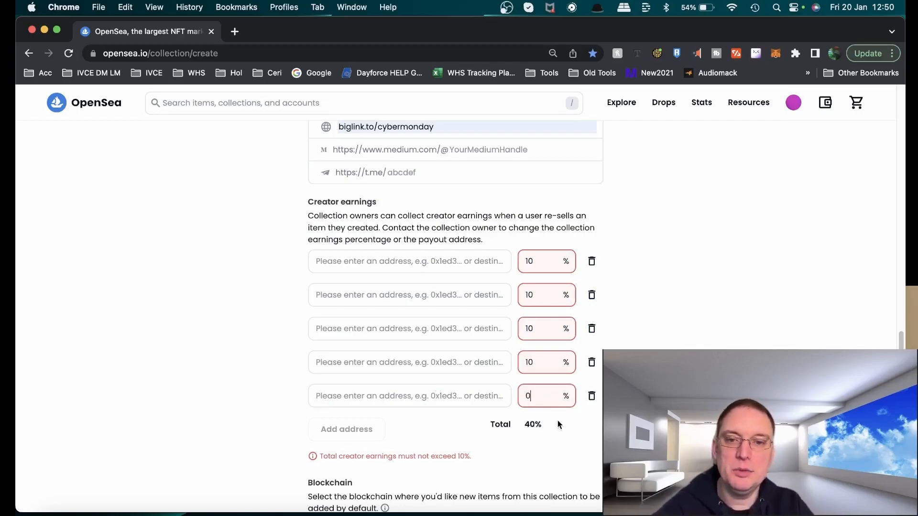
pyautogui.moveTo(550, 404); pyautogui.dragTo(472, 405)
pyautogui.click(558, 396)
pyautogui.press('BackSpace')
pyautogui.write('10')
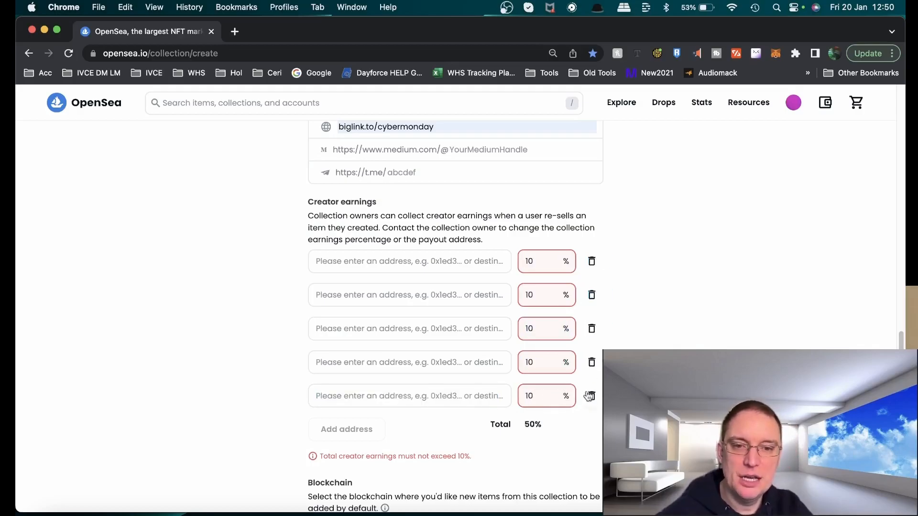
# Delete all creator earnings entries
pyautogui.click(591, 397)
pyautogui.click(591, 361)
pyautogui.click(591, 329)
pyautogui.click(592, 295)
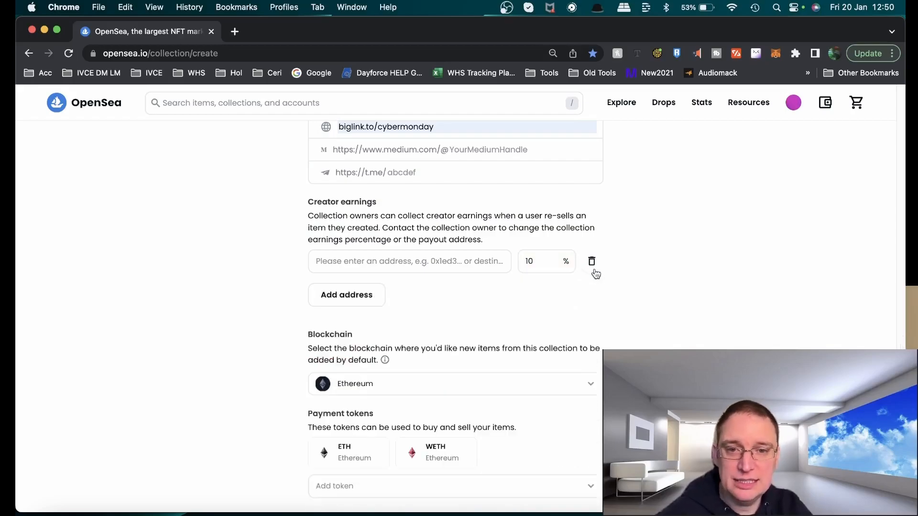
pyautogui.click(591, 262)
# Browse the available blockchains in the default blockchain selector
pyautogui.scroll(-3, 569, 406)
pyautogui.scroll(-1, 567, 414)
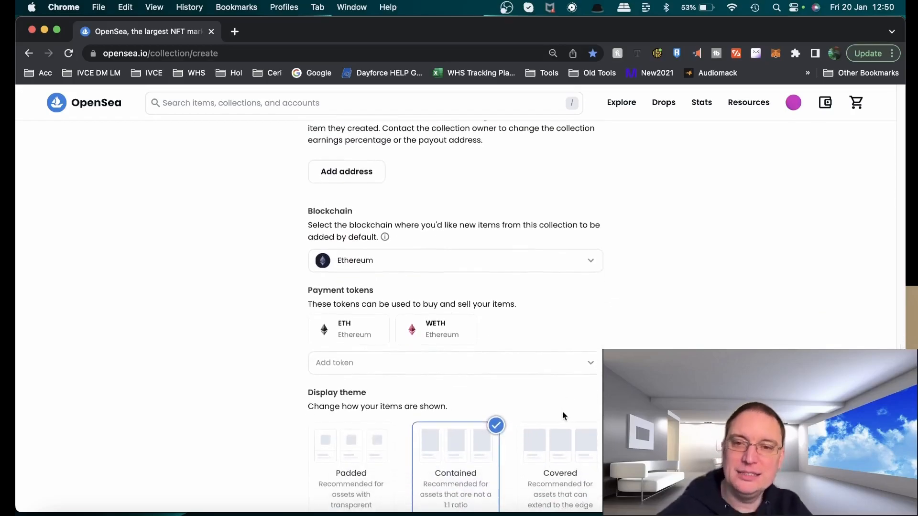
pyautogui.click(383, 271)
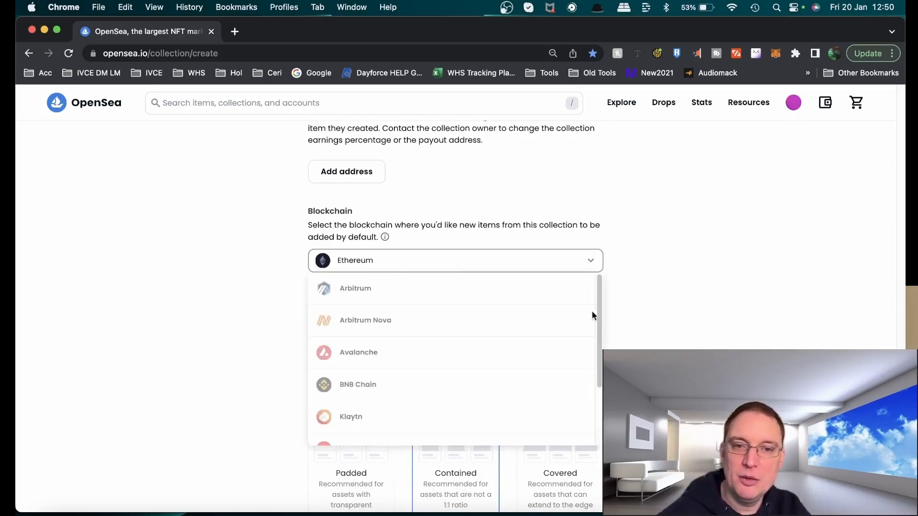
pyautogui.scroll(-4, 595, 325)
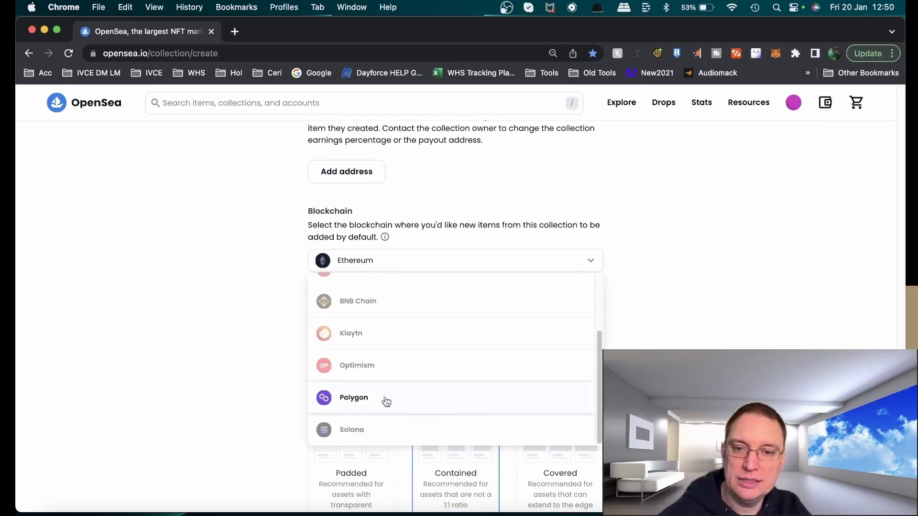
pyautogui.moveTo(599, 352); pyautogui.dragTo(602, 283)
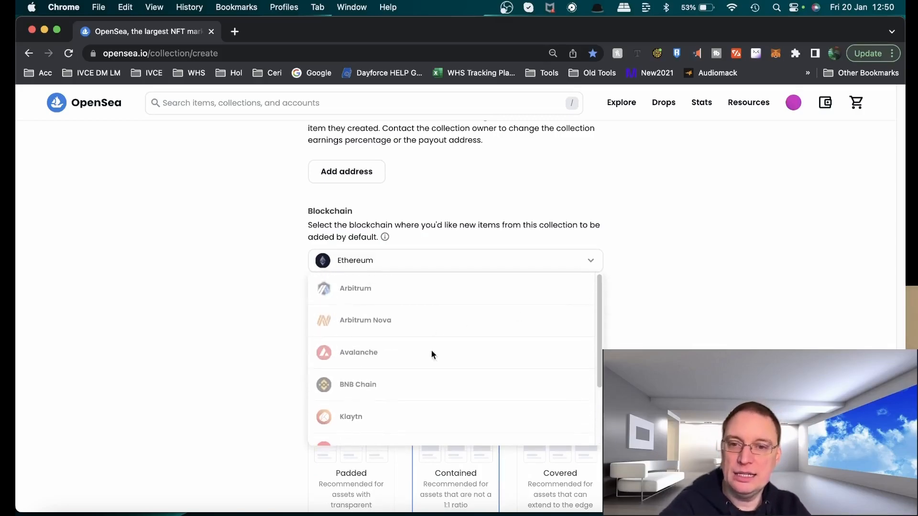
pyautogui.scroll(1, 435, 355)
pyautogui.scroll(-6, 434, 358)
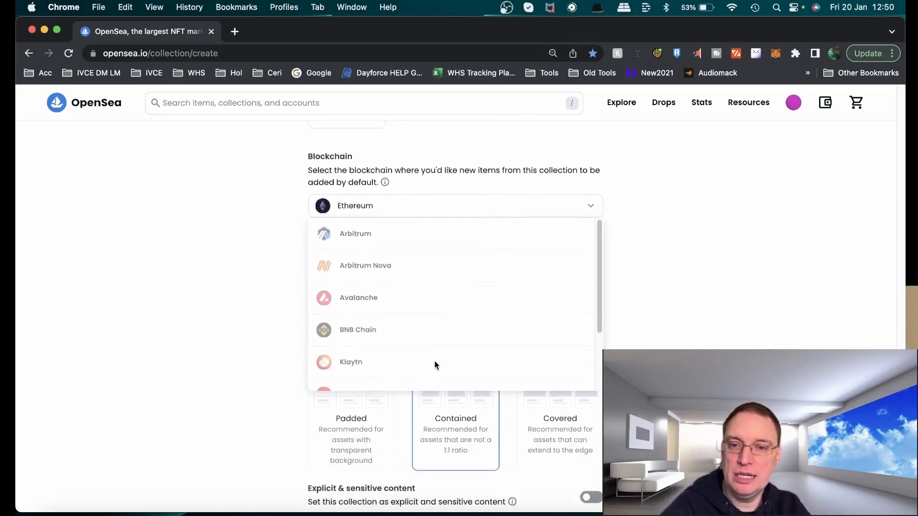
pyautogui.scroll(-1, 426, 366)
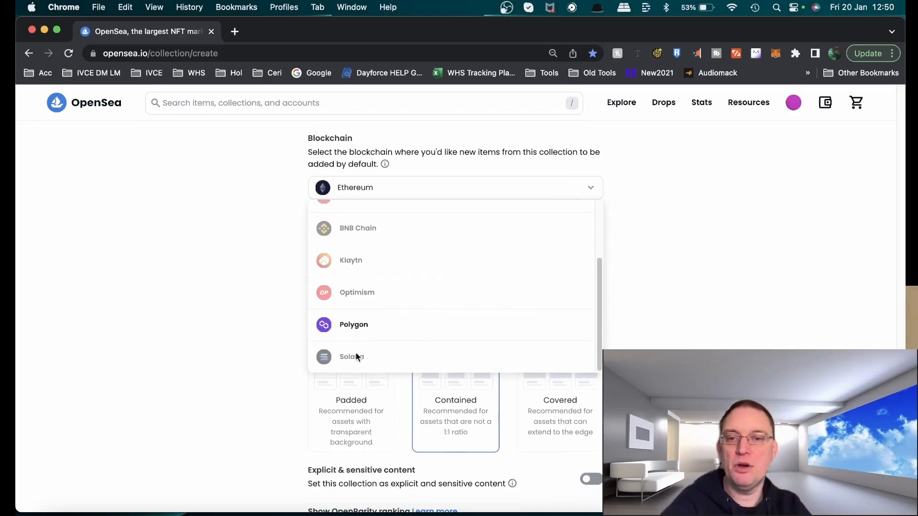
pyautogui.click(657, 262)
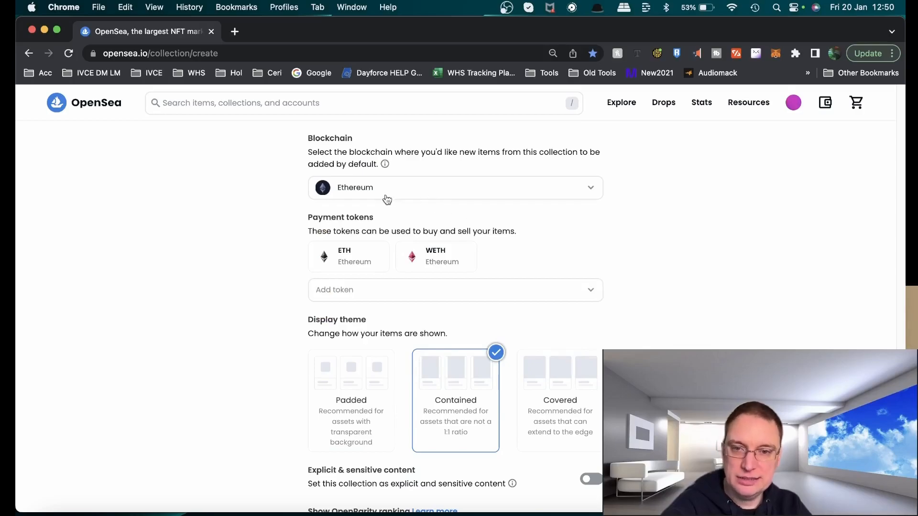
# Browse the available payment tokens in the add-token list
pyautogui.click(371, 296)
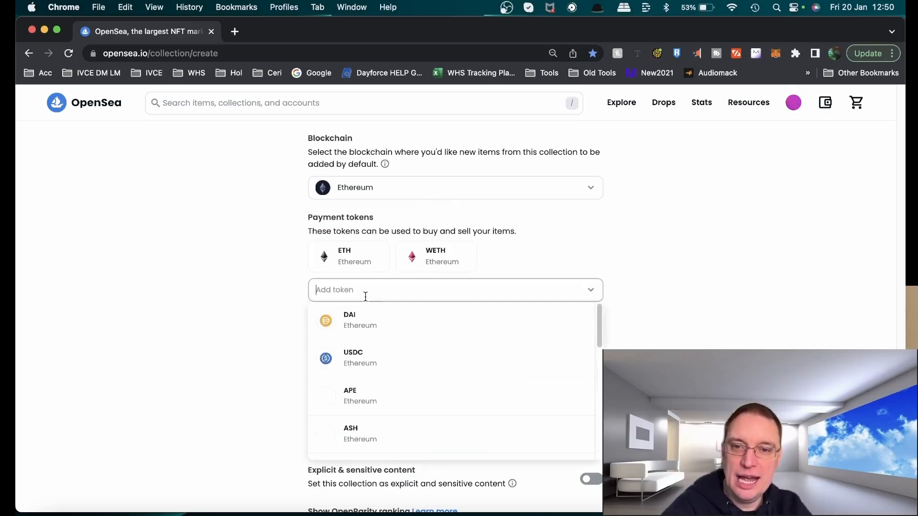
pyautogui.scroll(-1, 458, 354)
pyautogui.scroll(-5, 466, 356)
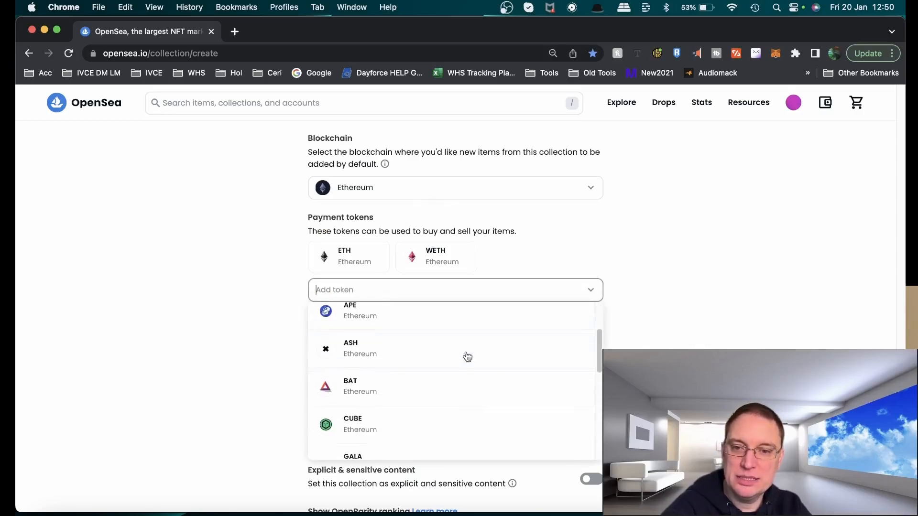
pyautogui.scroll(-2, 489, 366)
pyautogui.scroll(10, 489, 365)
pyautogui.scroll(-6, 455, 254)
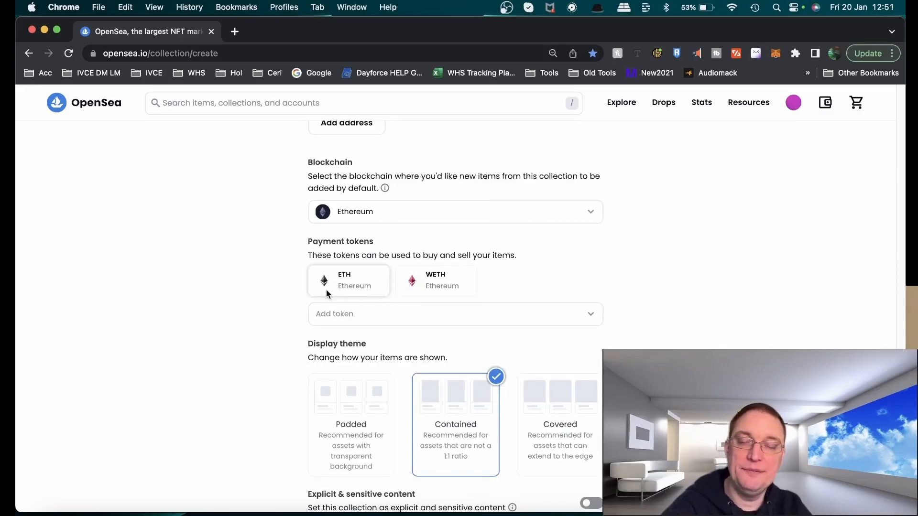
# Create the collection
pyautogui.scroll(-2, 670, 306)
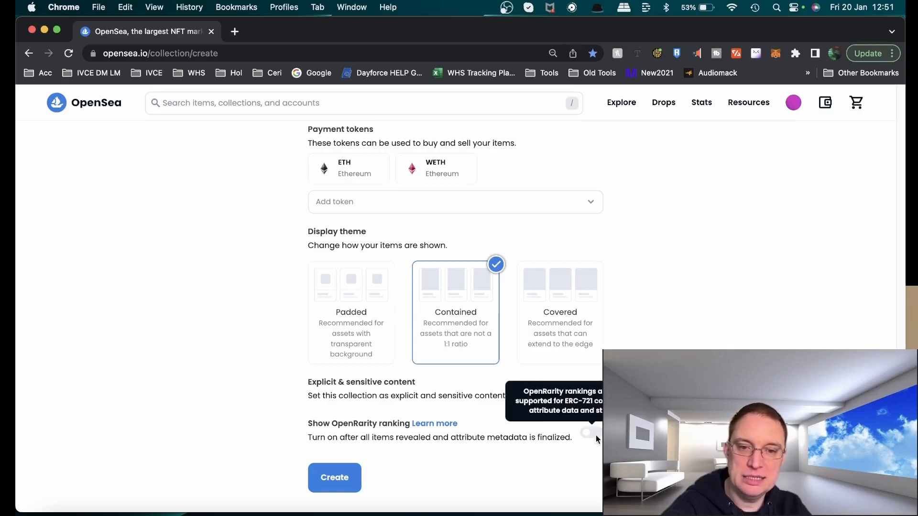
pyautogui.click(340, 487)
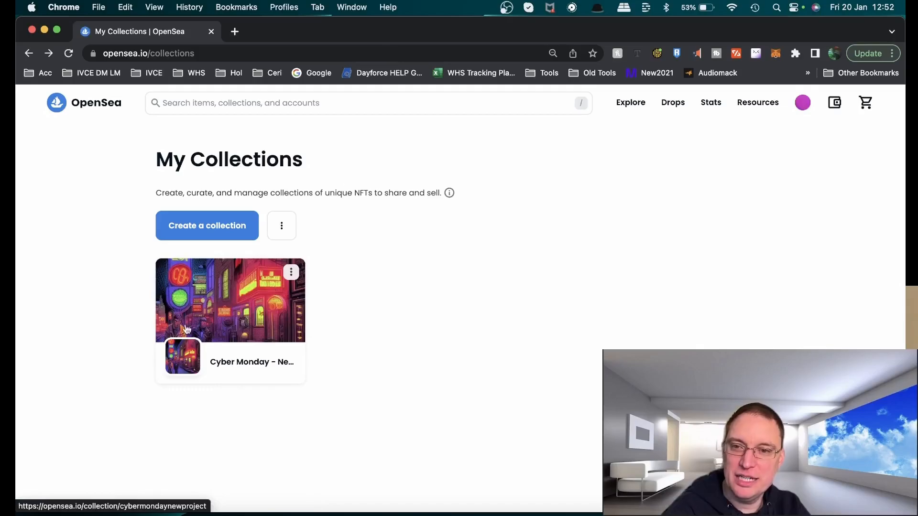
# Open the new Cyber Monday collection's page from My Collections via the profile
pyautogui.click(806, 106)
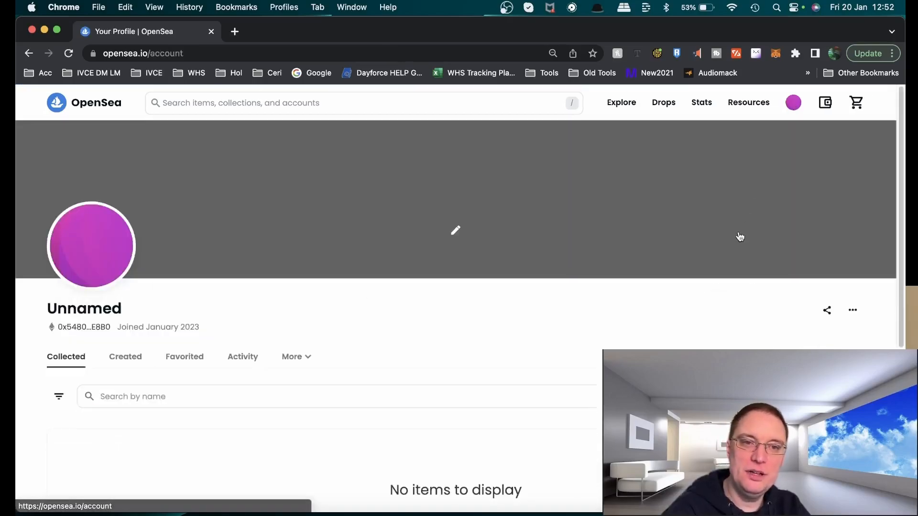
pyautogui.moveTo(794, 105)
pyautogui.click(755, 229)
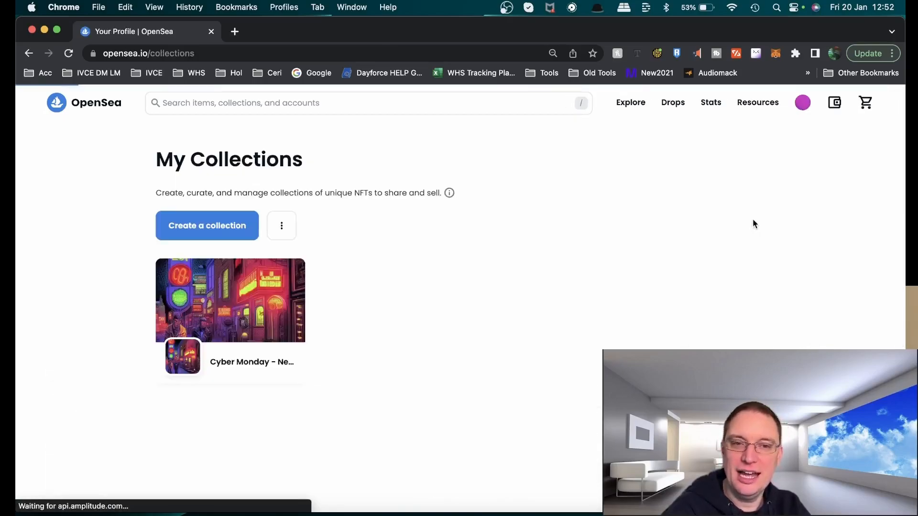
pyautogui.click(250, 316)
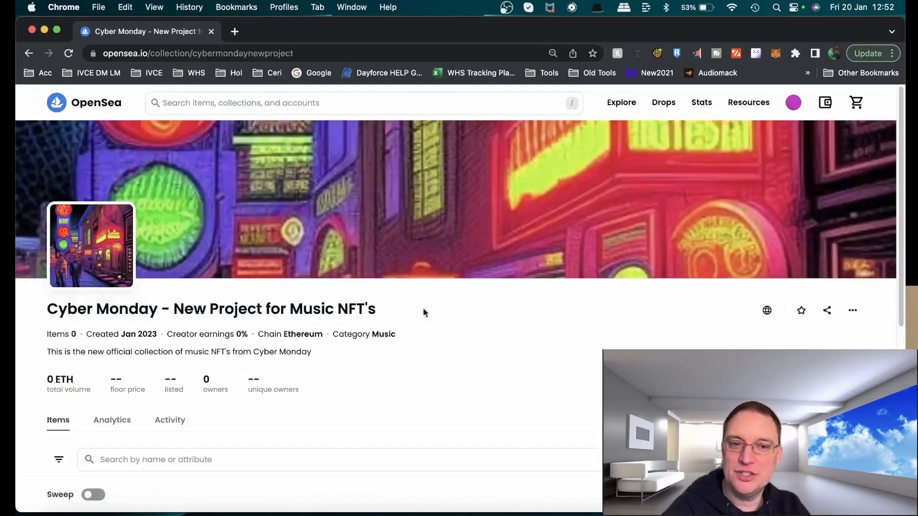
# Upload the Screenshot 2023-01-17 at 10.52.03 image as the account's profile picture
pyautogui.scroll(-7, 445, 352)
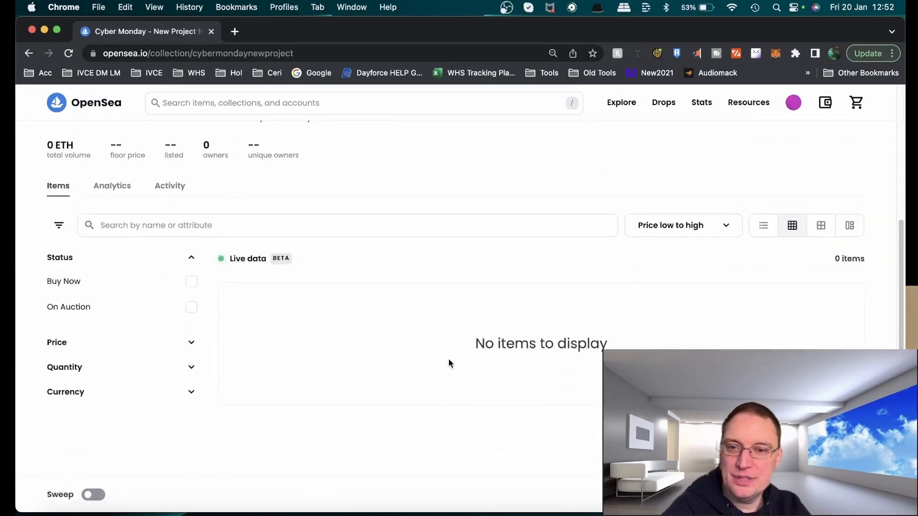
pyautogui.scroll(5, 448, 359)
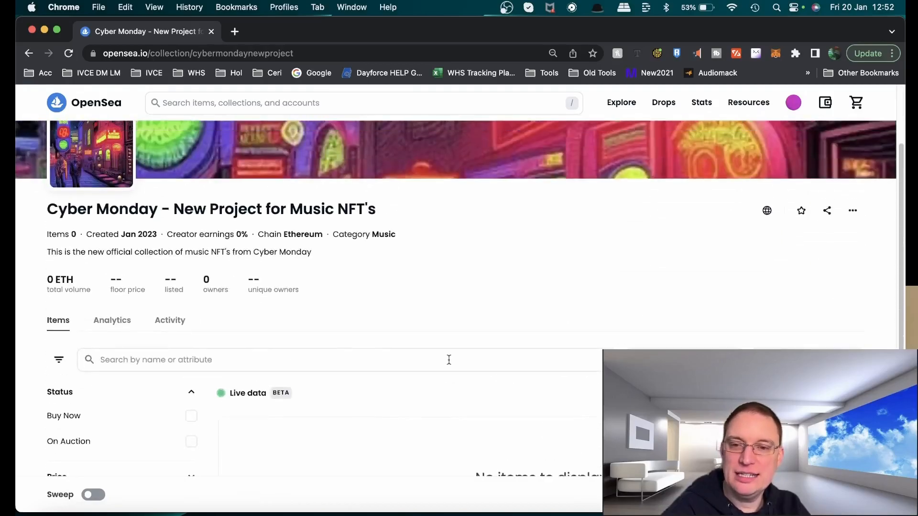
pyautogui.scroll(-5, 449, 359)
pyautogui.scroll(7, 448, 361)
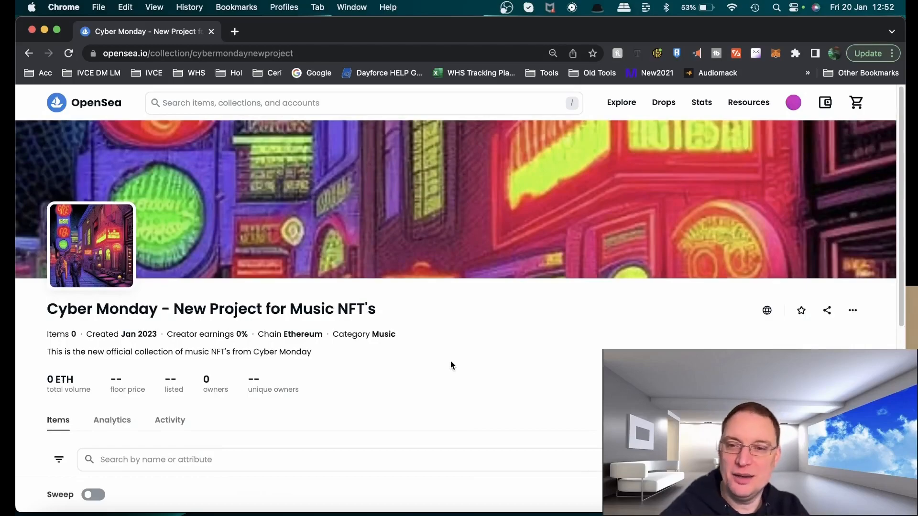
pyautogui.click(793, 102)
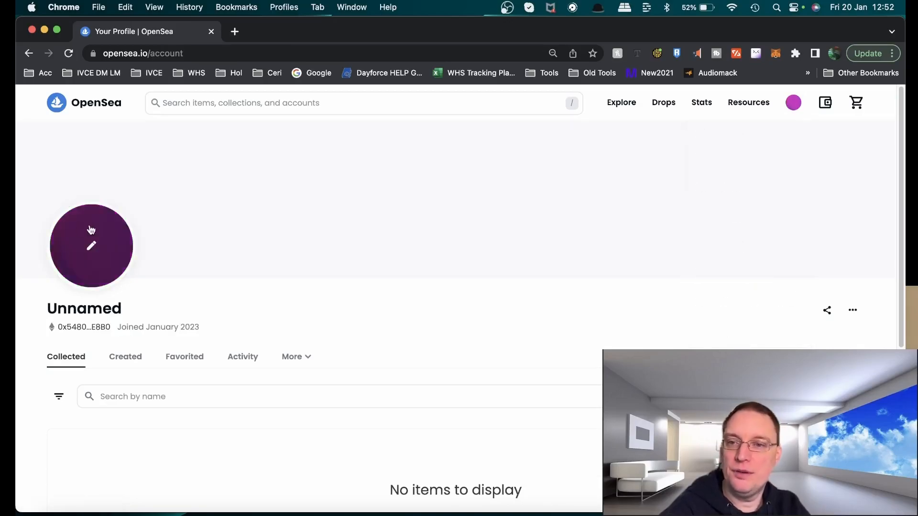
pyautogui.click(91, 246)
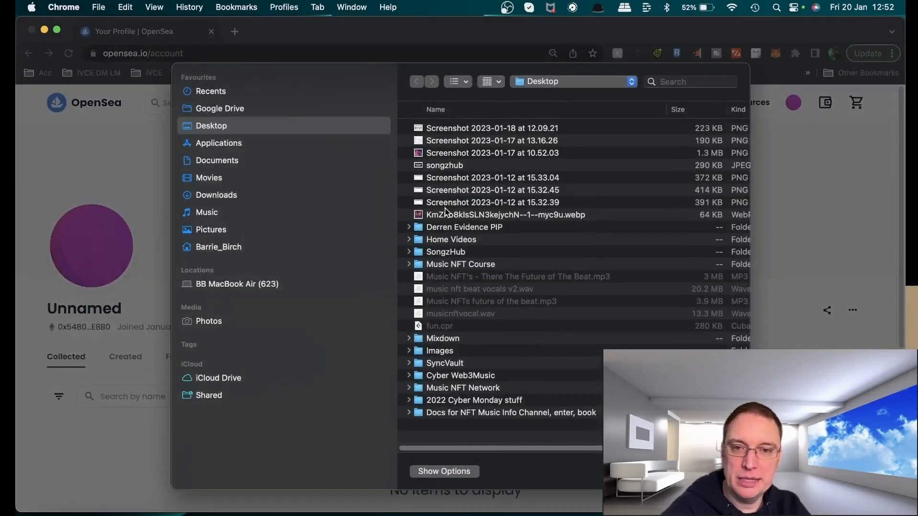
pyautogui.doubleClick(455, 153)
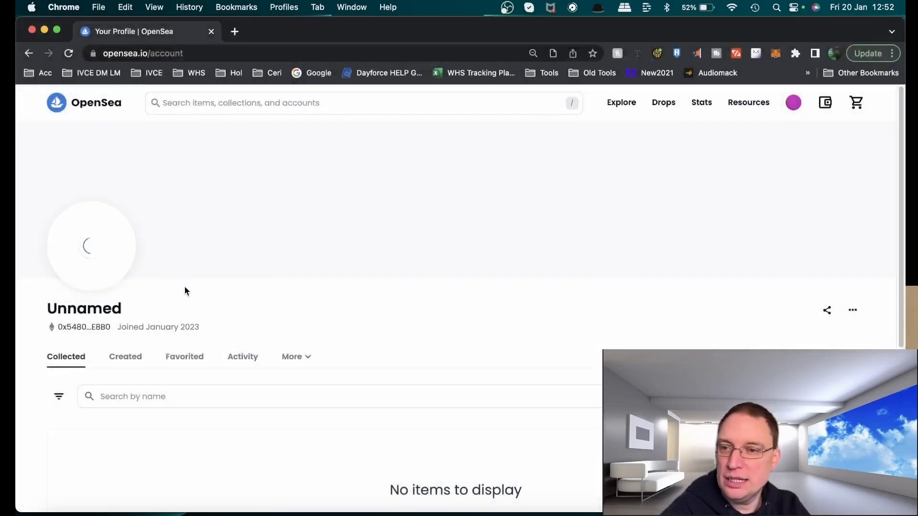
# Open the profile settings and set the username to cybermondaynewproject
pyautogui.scroll(-3, 553, 225)
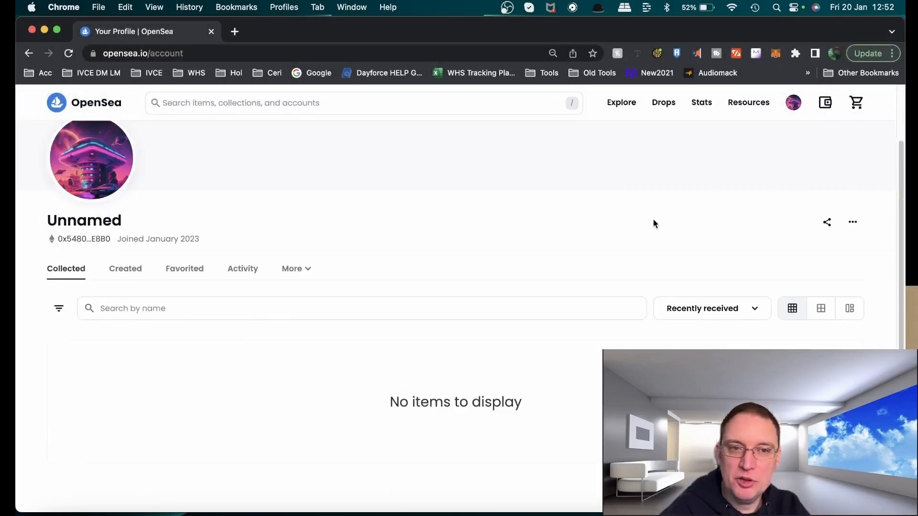
pyautogui.scroll(-1, 856, 250)
pyautogui.click(854, 199)
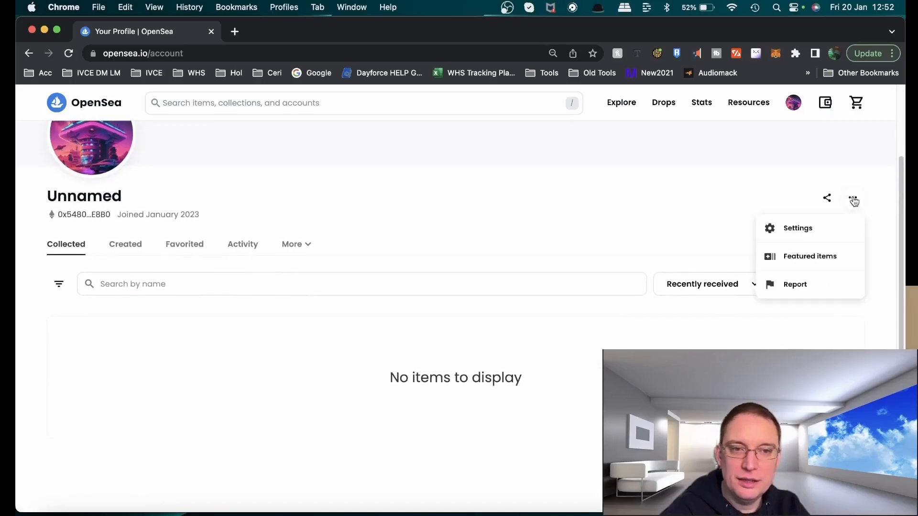
pyautogui.click(789, 235)
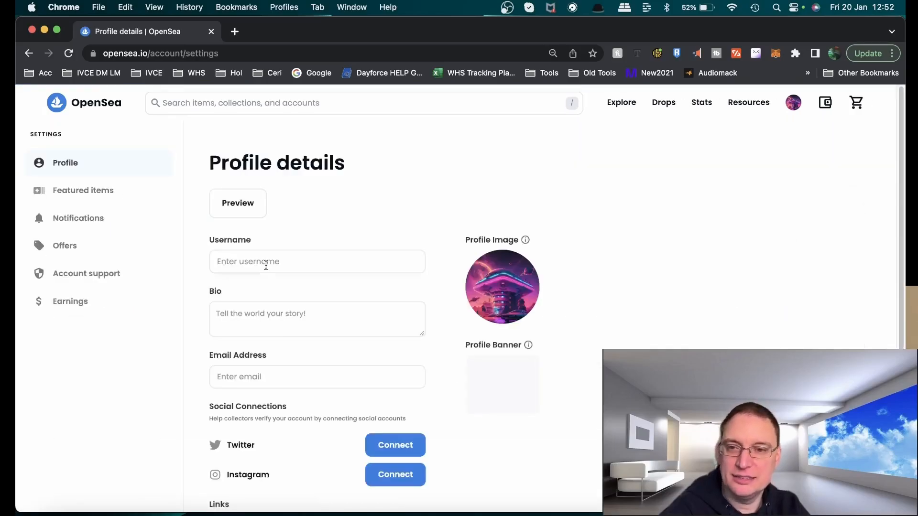
pyautogui.click(306, 260)
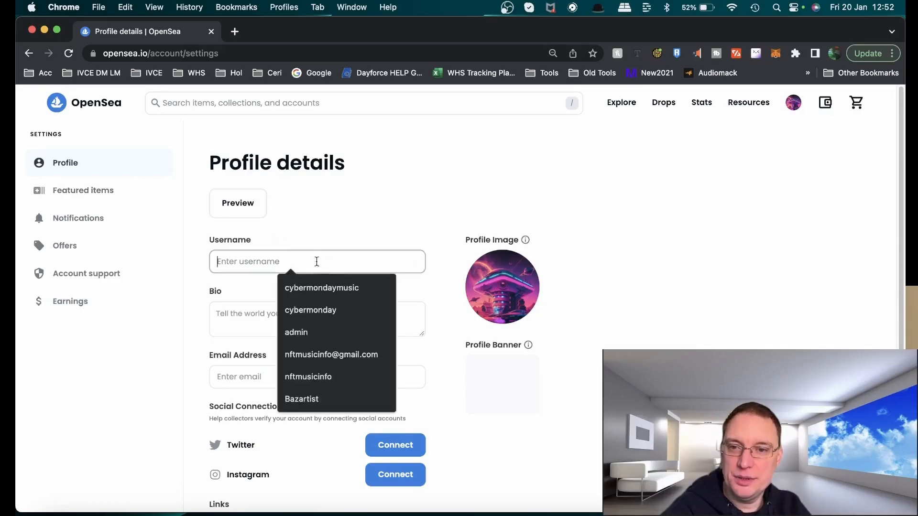
pyautogui.click(327, 310)
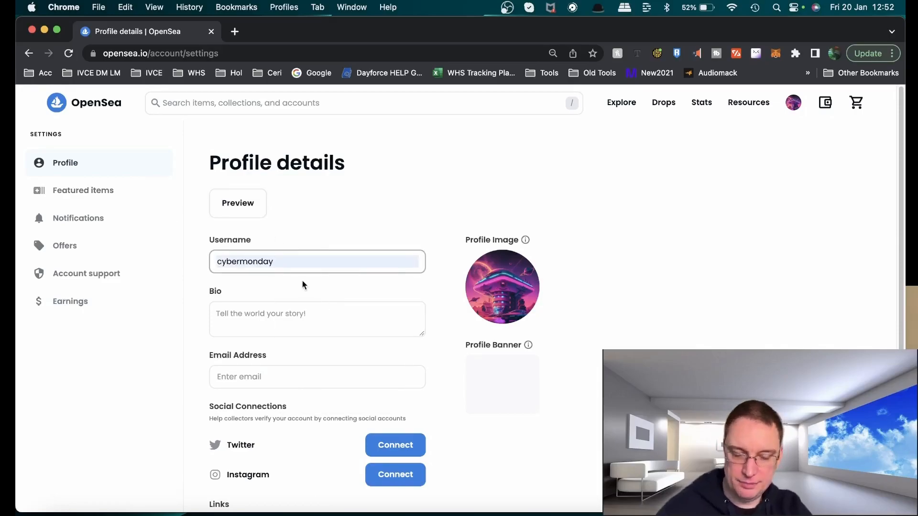
pyautogui.write('newproject')
# Enter Electronic Artist as the bio and fill in the contact e-mail address from autofill
pyautogui.click(350, 324)
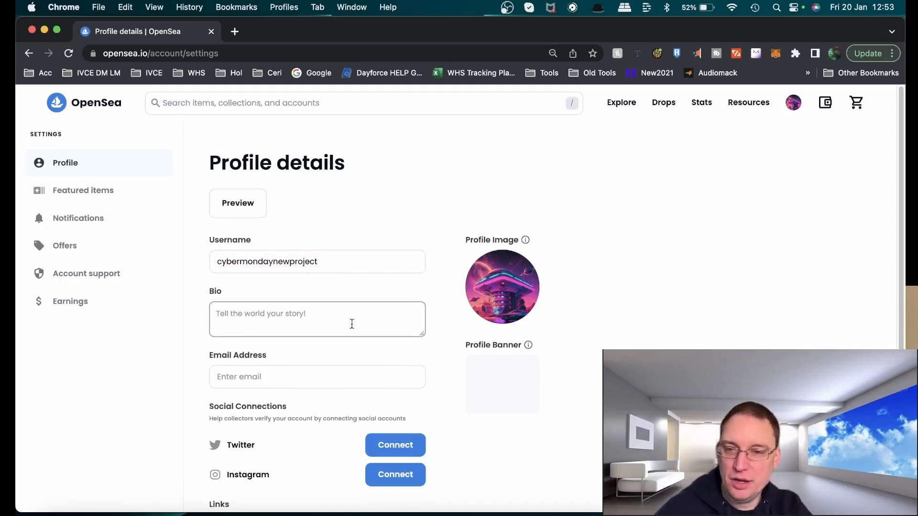
pyautogui.write('Electr')
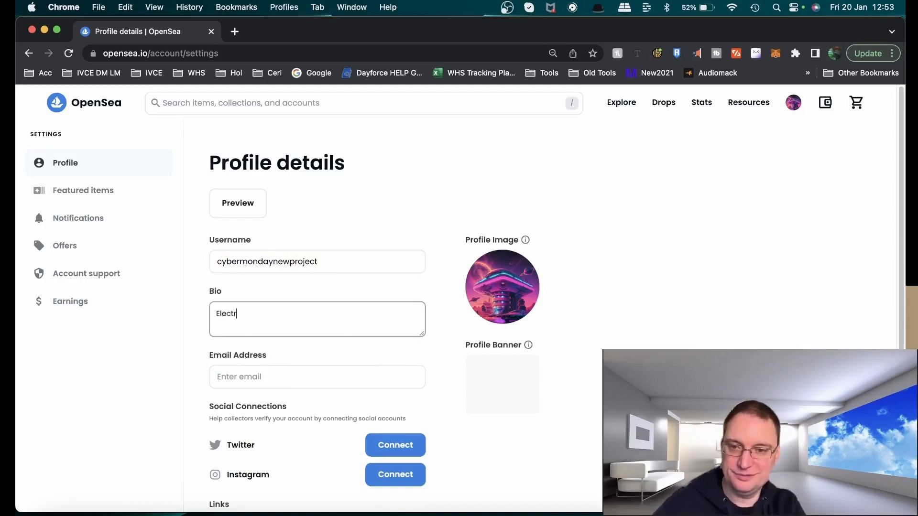
pyautogui.write('onic Artist')
pyautogui.press('Tab')
pyautogui.write('cybermo')
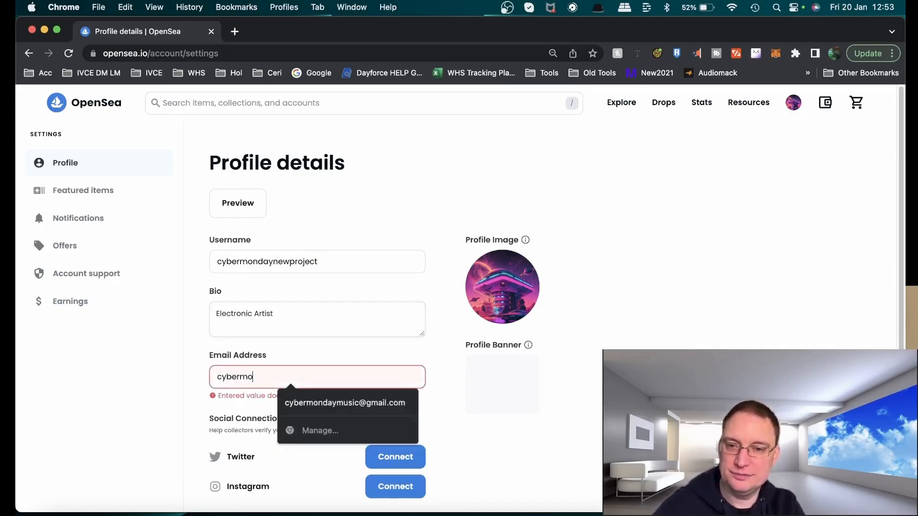
pyautogui.press('Down')
pyautogui.press('Return')
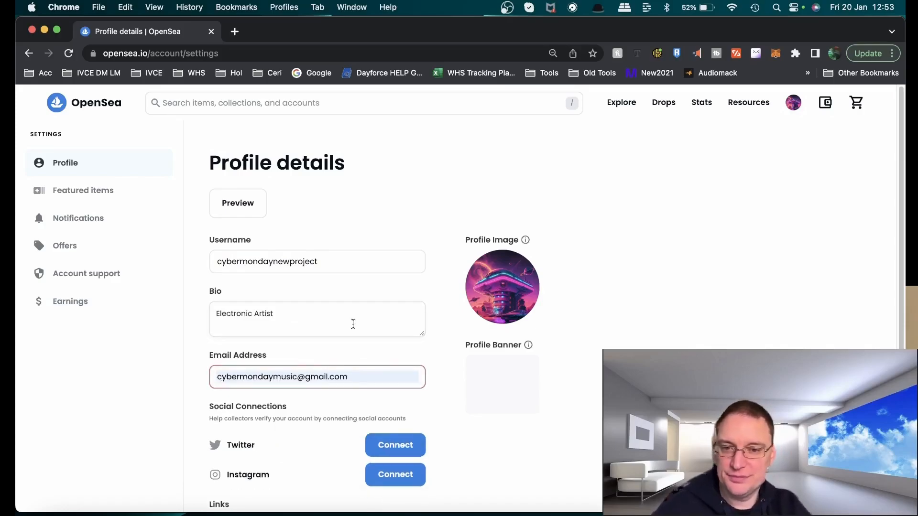
# Add biglink.to/cybermonday as the profile link and save the profile details
pyautogui.scroll(-3, 358, 361)
pyautogui.scroll(-1, 342, 372)
pyautogui.click(325, 377)
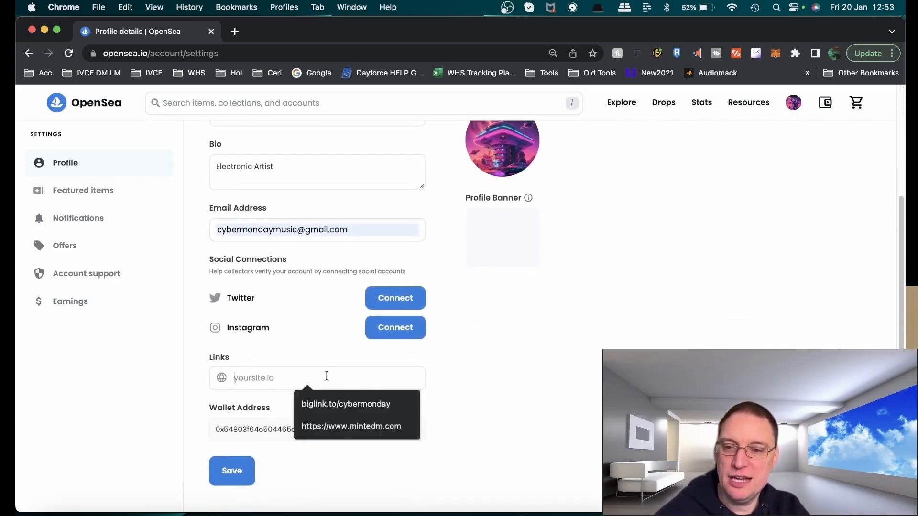
pyautogui.click(348, 406)
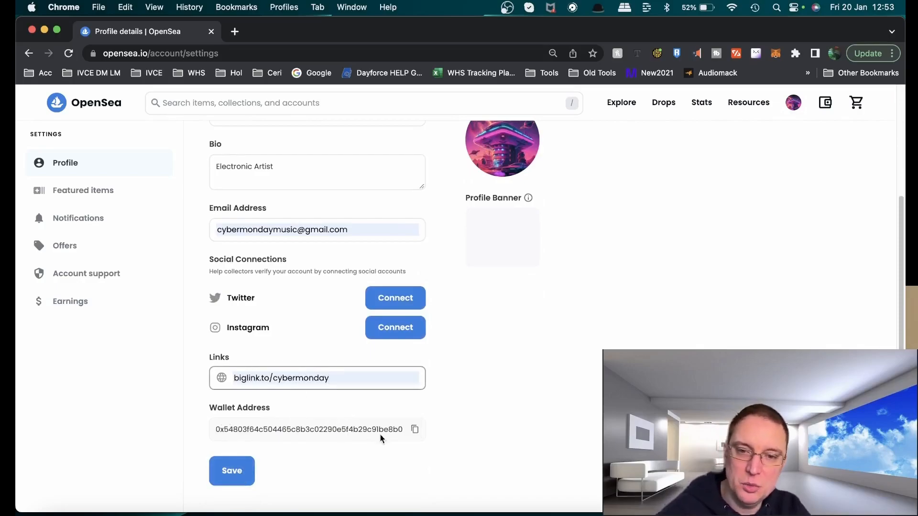
pyautogui.click(232, 471)
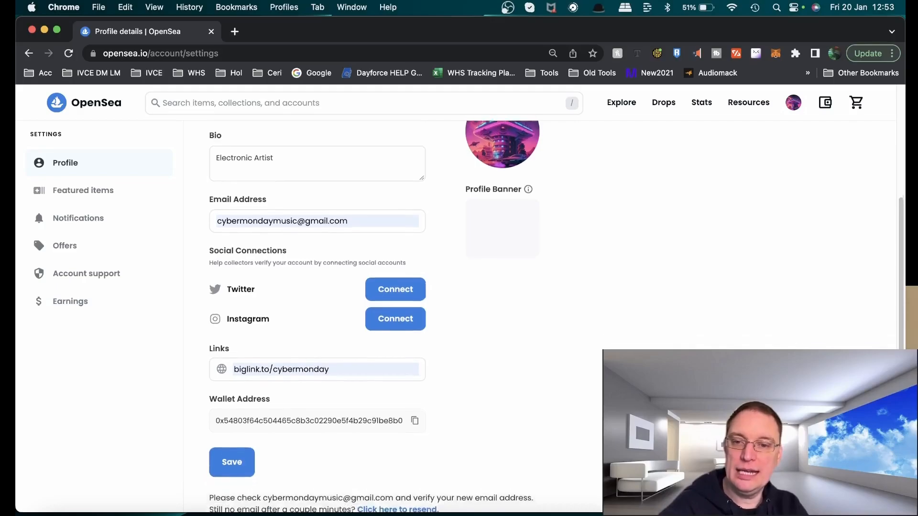
# Close the e-mail verification tabs and save the profile details again
pyautogui.scroll(-1, 553, 393)
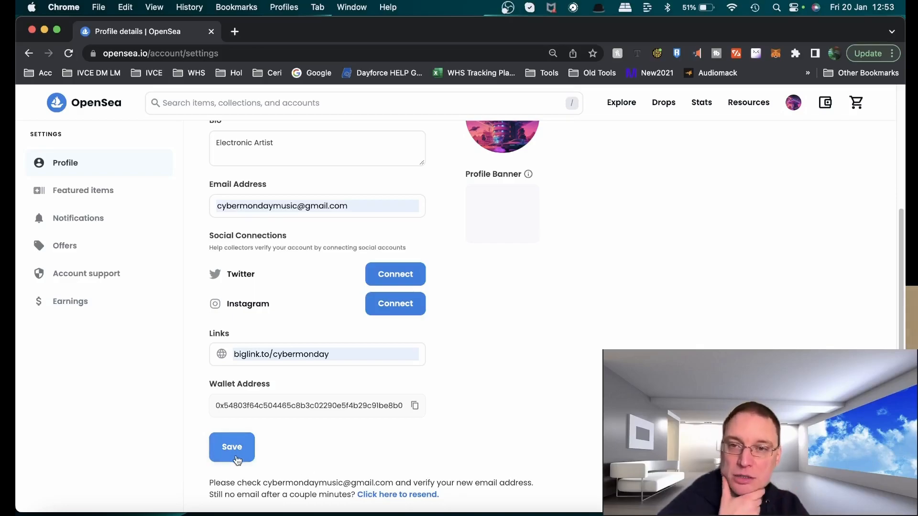
pyautogui.scroll(1, 467, 349)
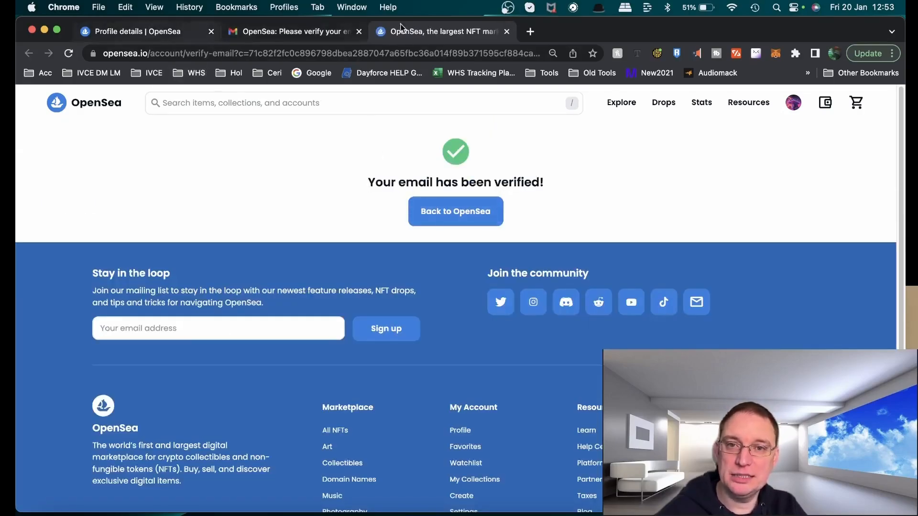
pyautogui.click(506, 31)
pyautogui.click(358, 31)
pyautogui.click(235, 460)
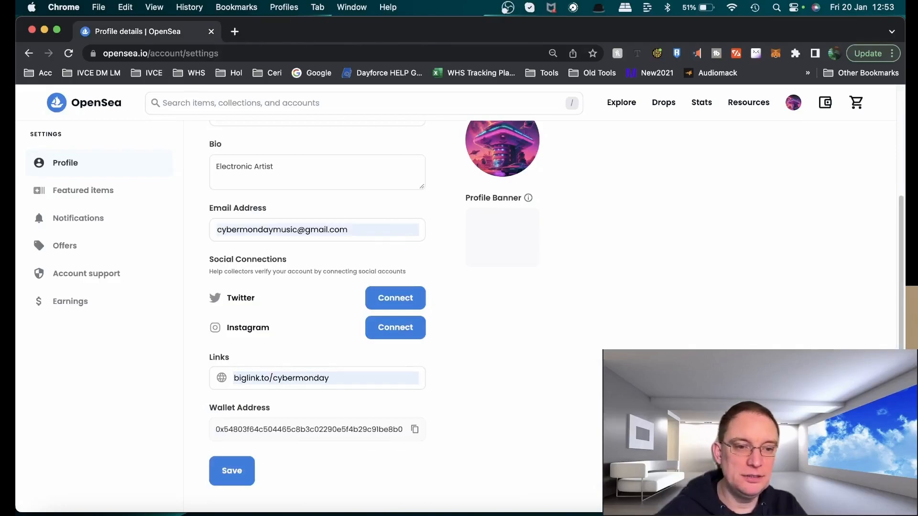
# Open the Create New Item page from the profile menu
pyautogui.scroll(3, 724, 235)
pyautogui.moveTo(786, 110)
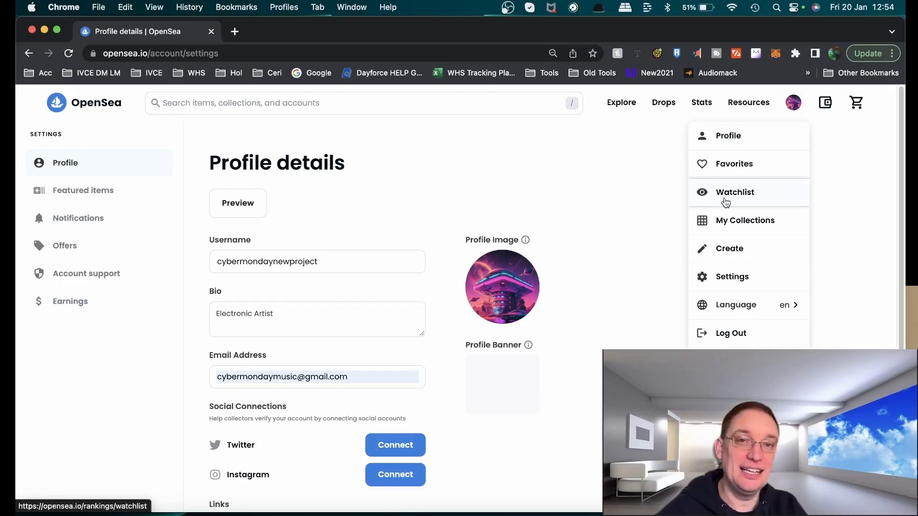
pyautogui.click(720, 257)
pyautogui.scroll(-2, 459, 299)
pyautogui.scroll(2, 458, 299)
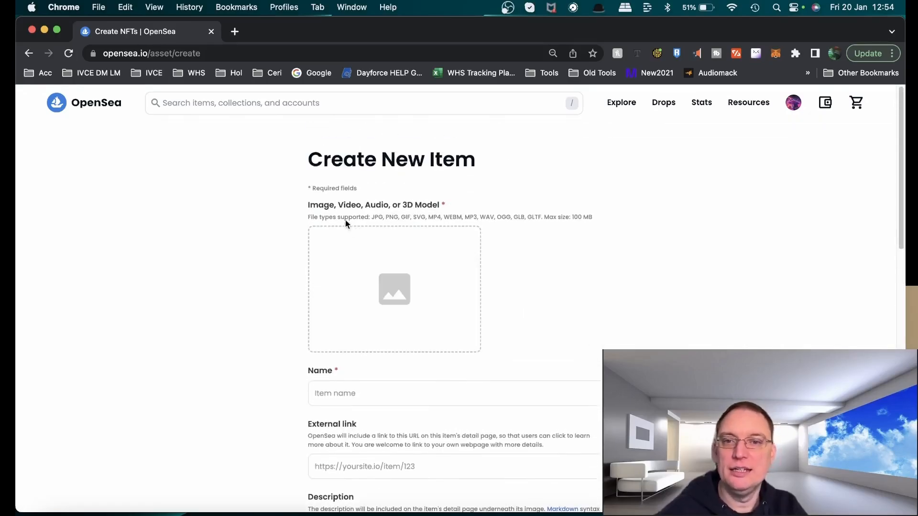
# Preview the Music NFT's - There The Future of The Beat.mp3 file before uploading it
pyautogui.click(388, 300)
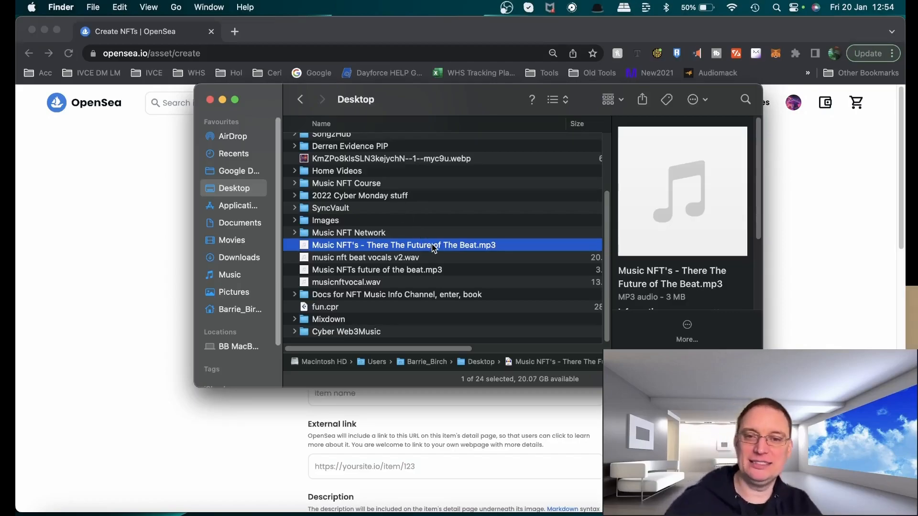
pyautogui.press('space')
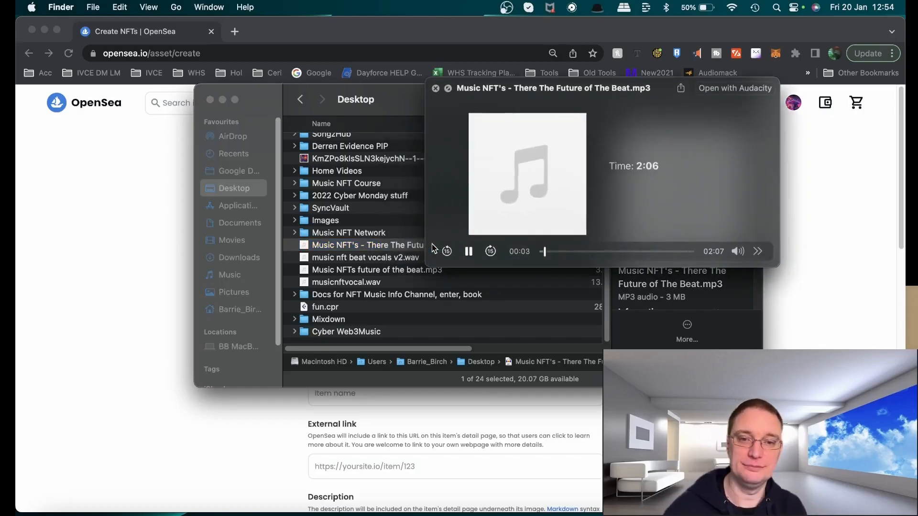
pyautogui.press('XF86AudioRaiseVolume')
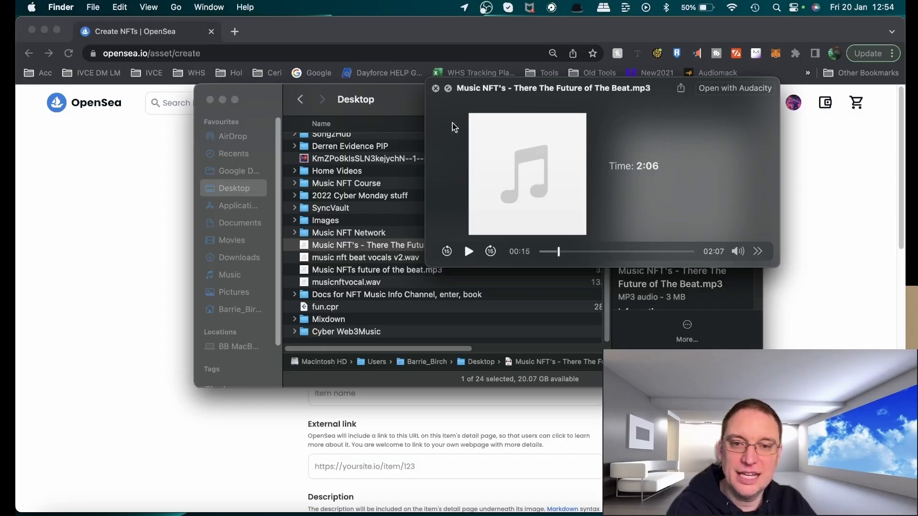
pyautogui.click(436, 89)
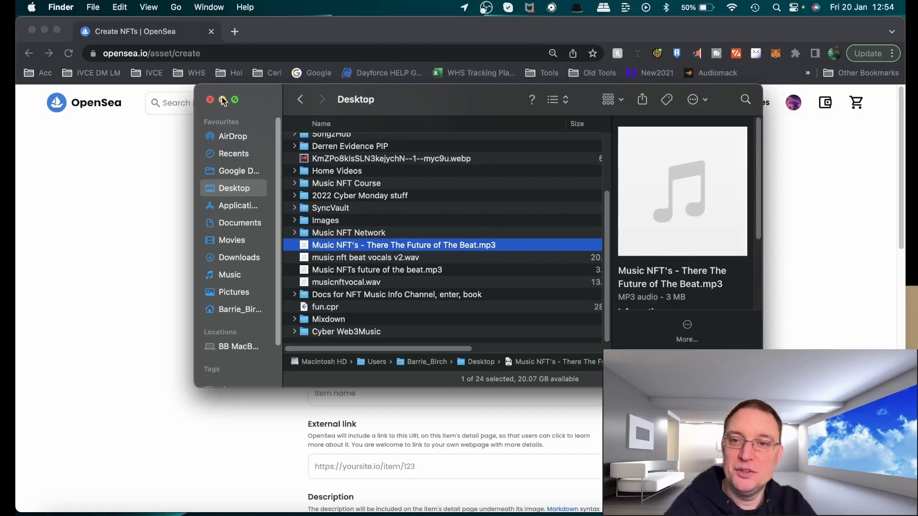
pyautogui.click(222, 99)
# Upload Music NFT's - There The Future of The Beat.mp3 as the item's audio file
pyautogui.click(402, 299)
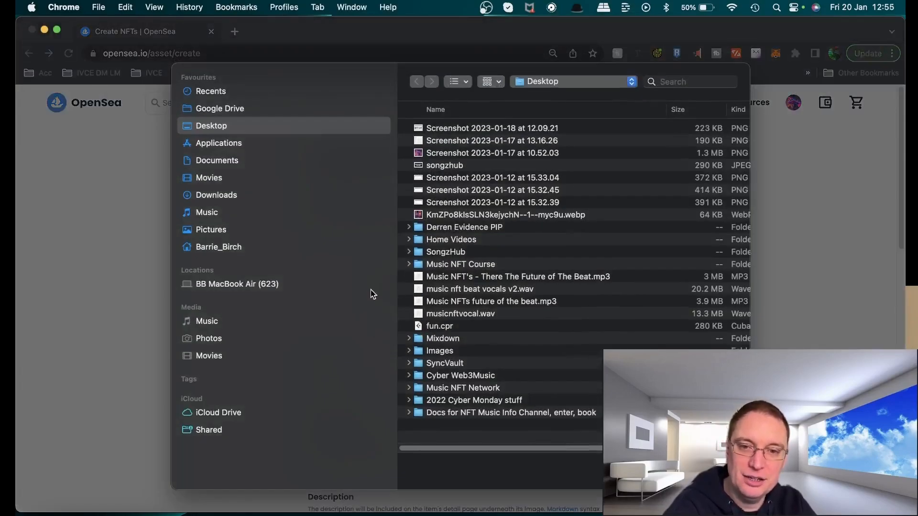
pyautogui.click(512, 281)
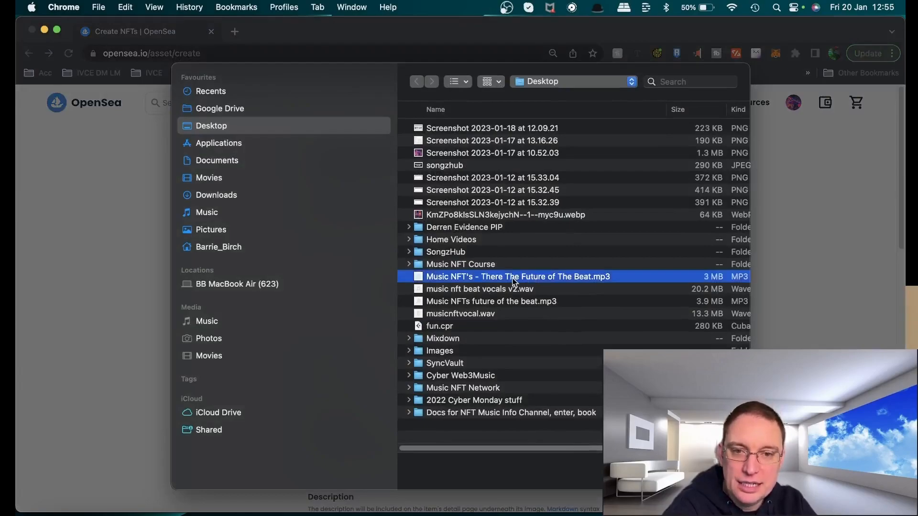
pyautogui.click(721, 473)
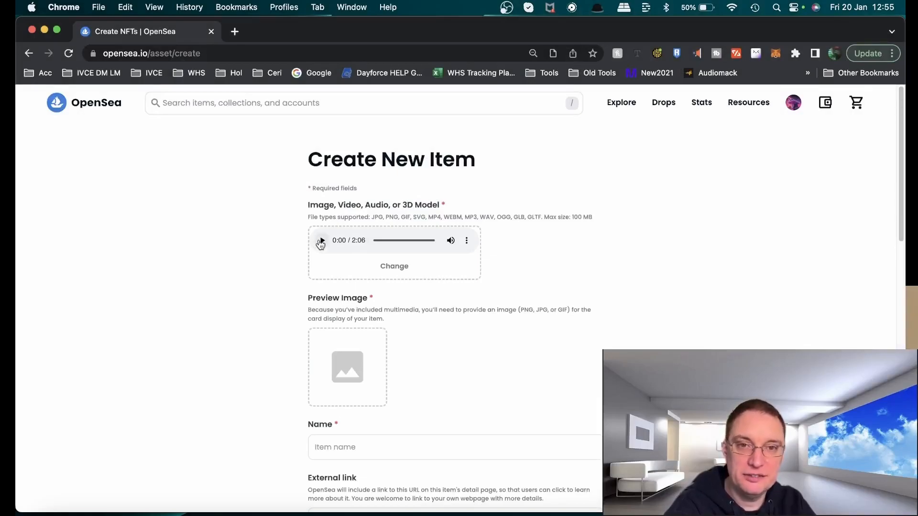
# Play back the uploaded audio track in the item's media preview, skipping through it
pyautogui.click(320, 241)
pyautogui.click(393, 241)
pyautogui.click(406, 241)
pyautogui.click(413, 241)
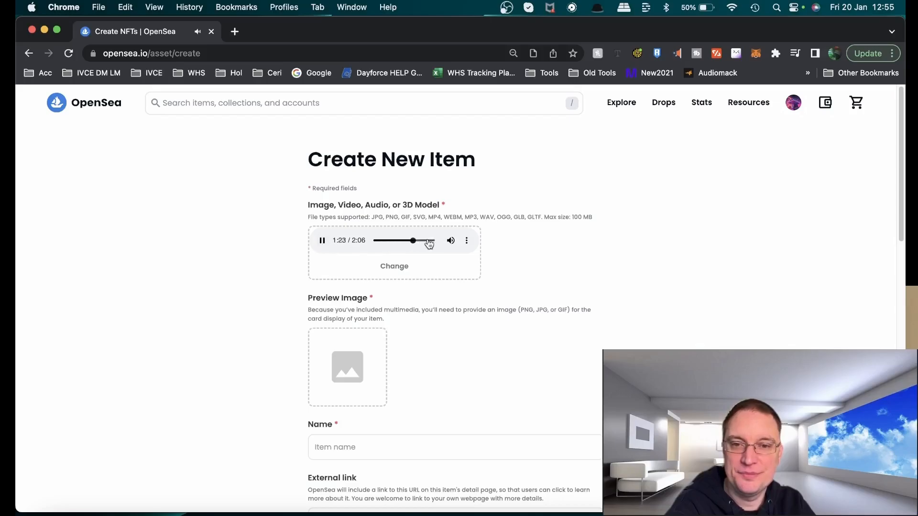
pyautogui.click(321, 241)
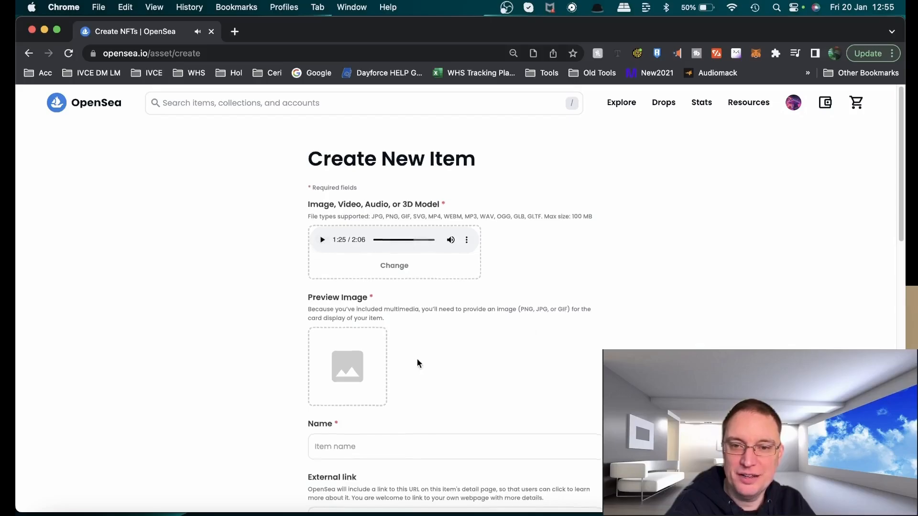
# Upload Screenshot 2023-01-17 at 10.52.03 as the item's preview image
pyautogui.scroll(-1, 417, 363)
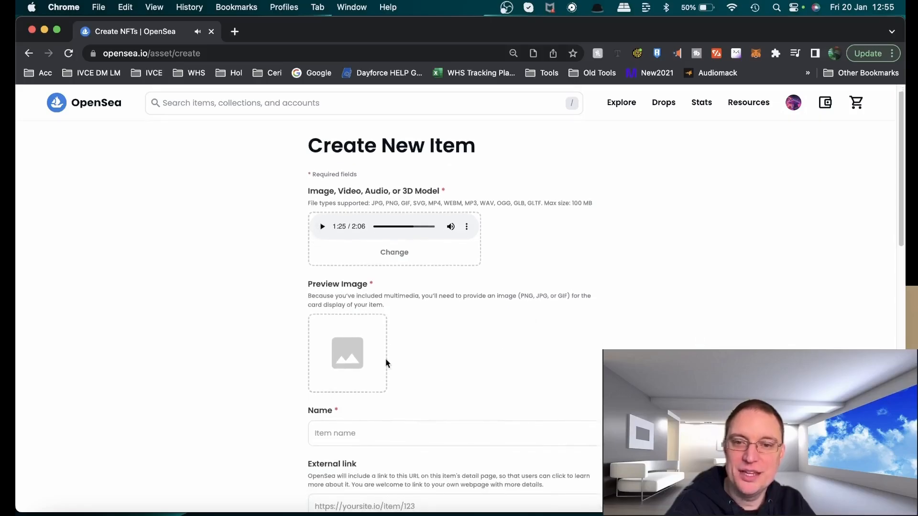
pyautogui.click(346, 356)
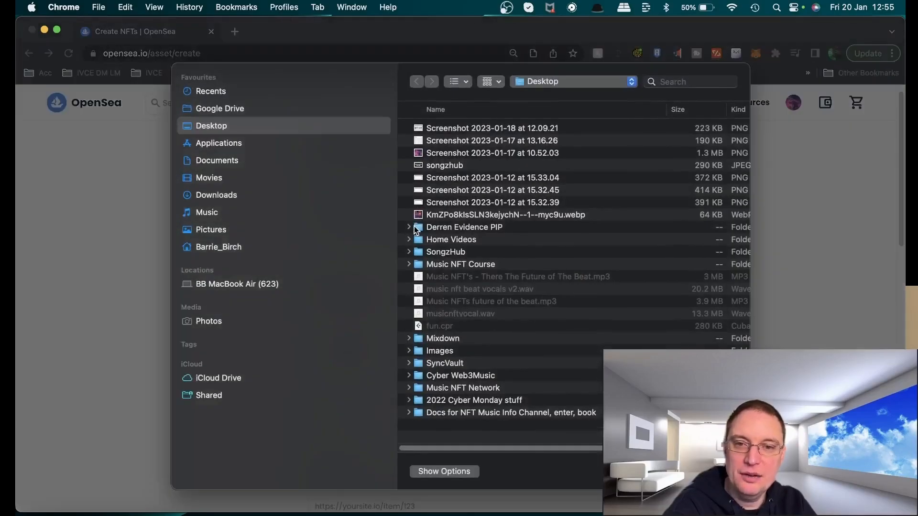
pyautogui.doubleClick(444, 153)
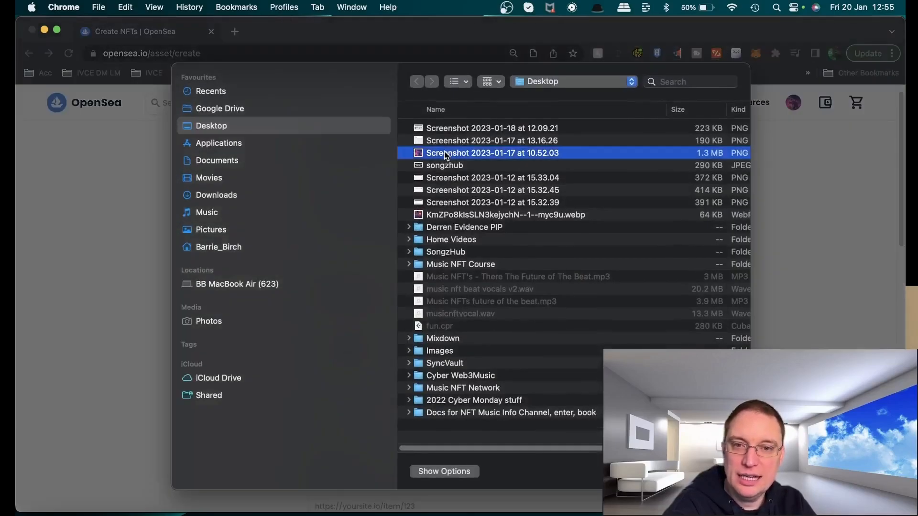
pyautogui.scroll(-5, 592, 309)
# Name the item "Music NFT The Future of the Beat"
pyautogui.click(475, 332)
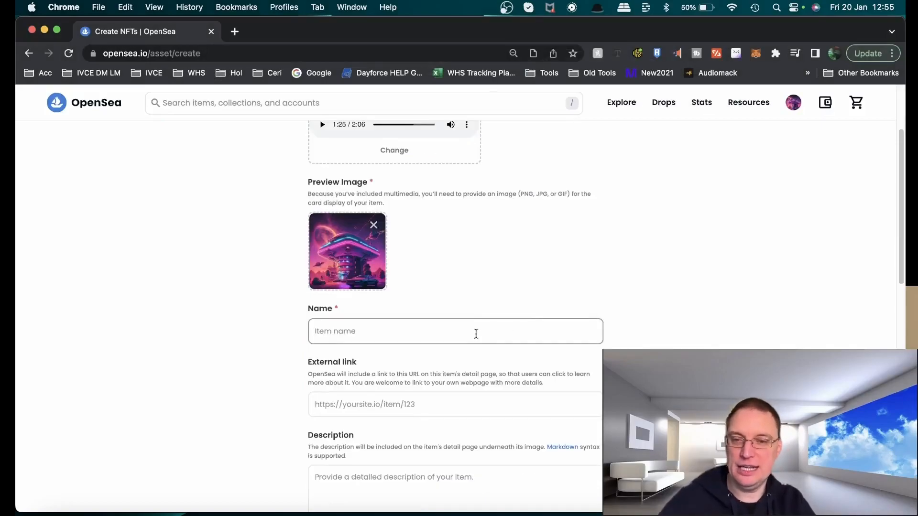
pyautogui.click(55, 512)
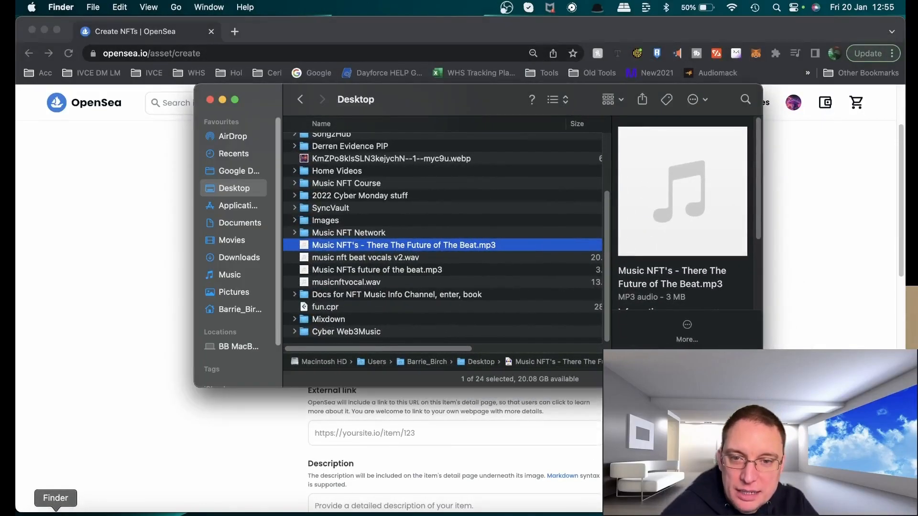
pyautogui.press('super+Tab')
pyautogui.write('Music NFT The Future of the Beat')
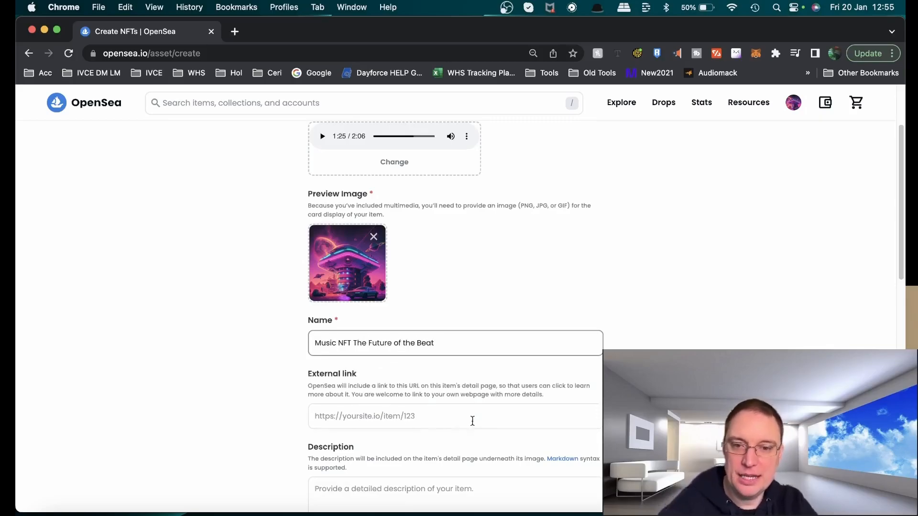
# Enter the description "A Music NFT Track about the future of Music NFT's"
pyautogui.click(472, 421)
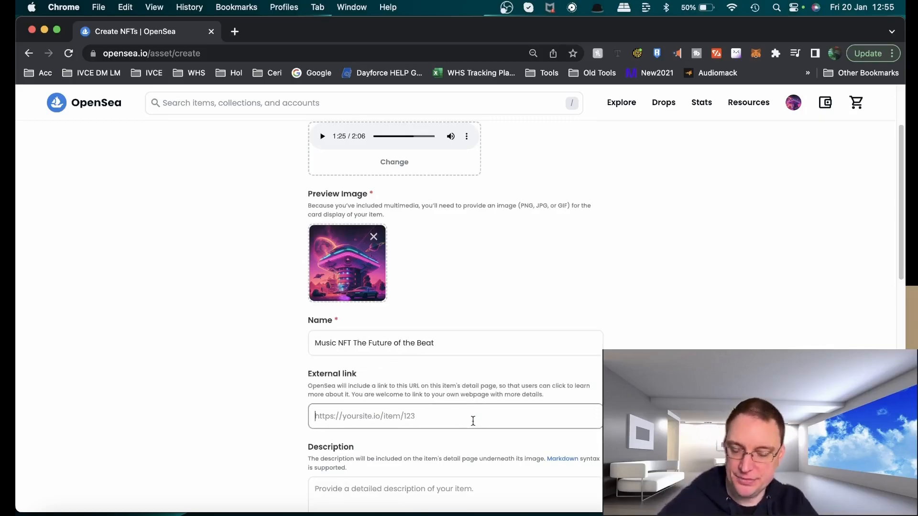
pyautogui.scroll(-2, 504, 426)
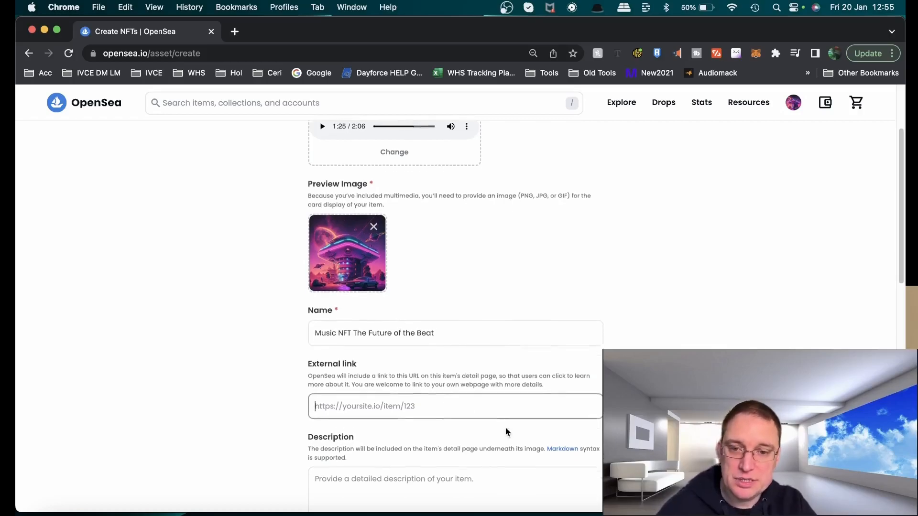
pyautogui.click(551, 458)
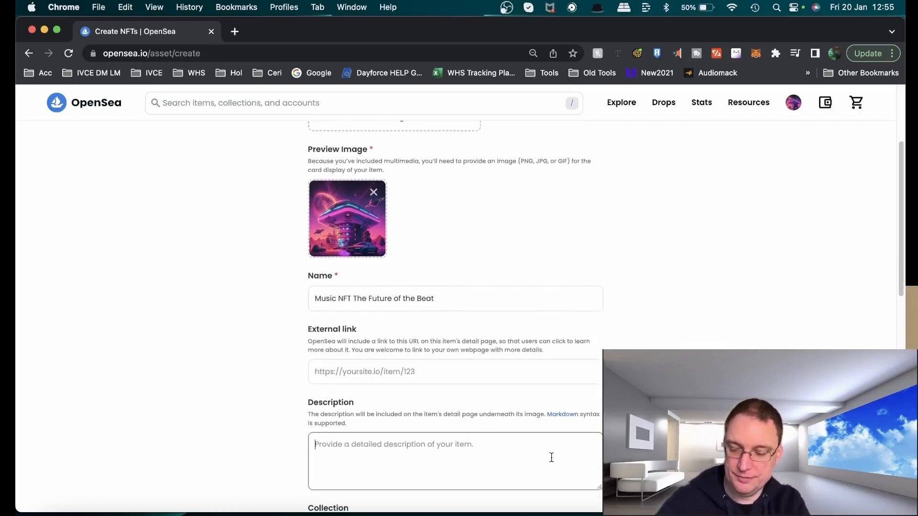
pyautogui.write("A Music NFT Track about the future of Music NFT's")
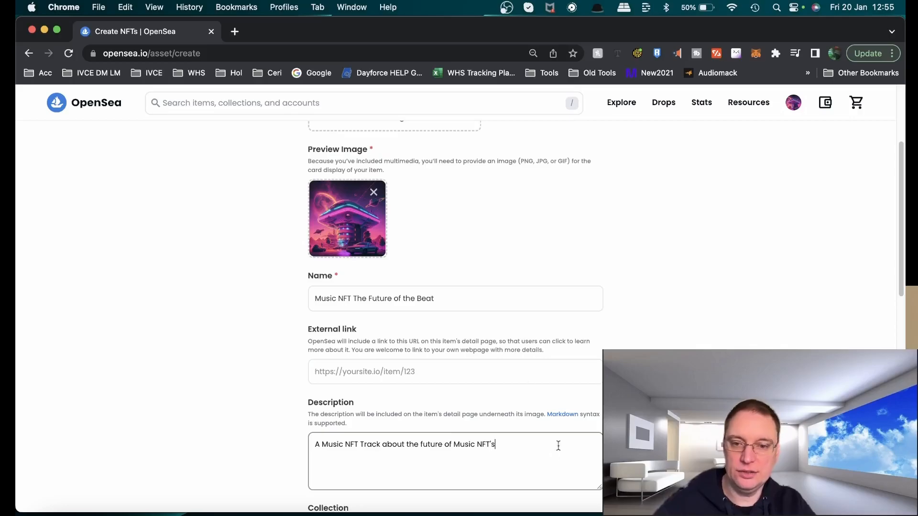
# Assign the item to the Cyber Monday - New Project for Music NFT's collection
pyautogui.scroll(-7, 558, 446)
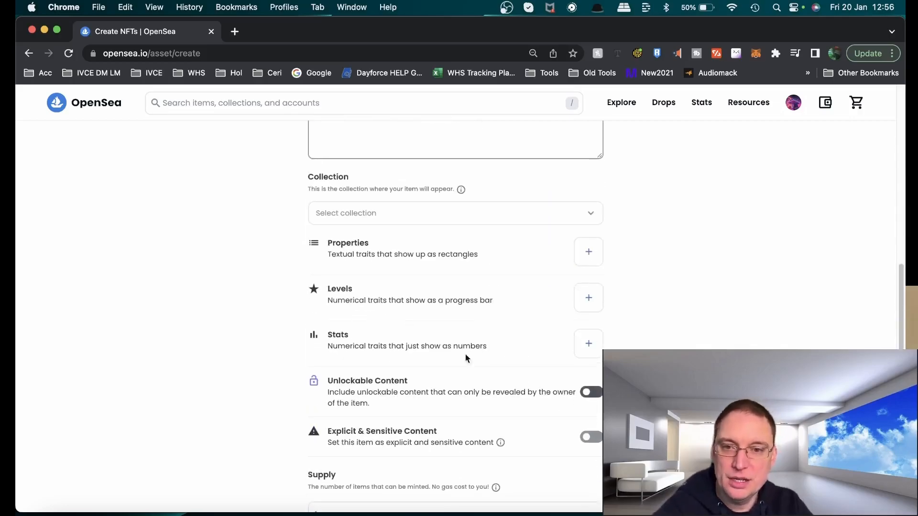
pyautogui.click(416, 216)
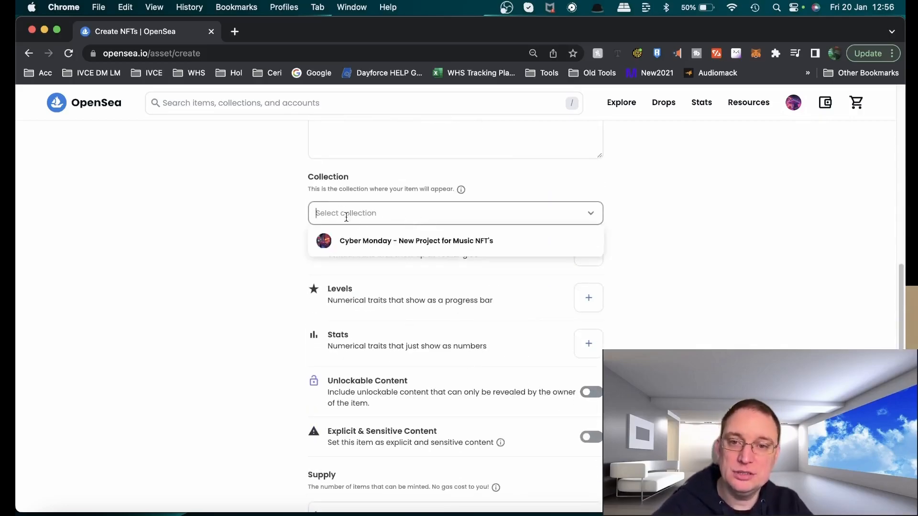
pyautogui.click(386, 244)
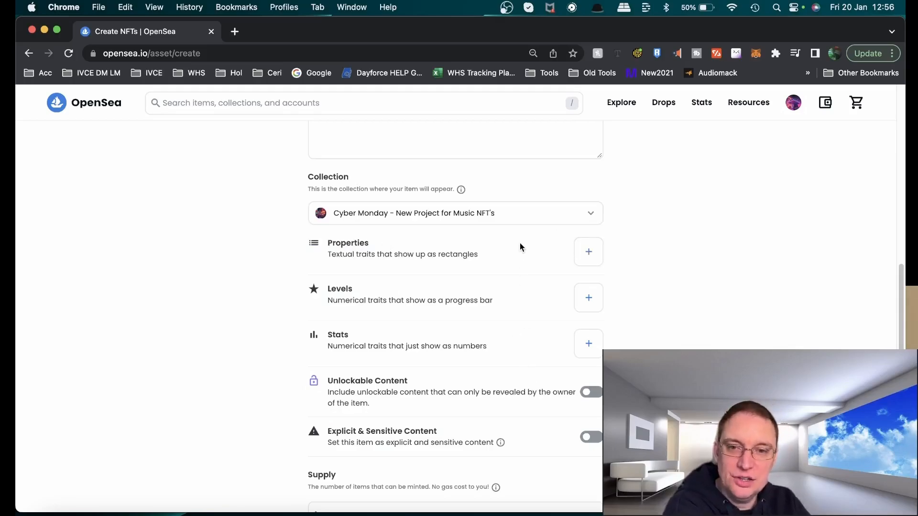
# Add two genre properties to the item, Electronic and Dance Music
pyautogui.click(588, 251)
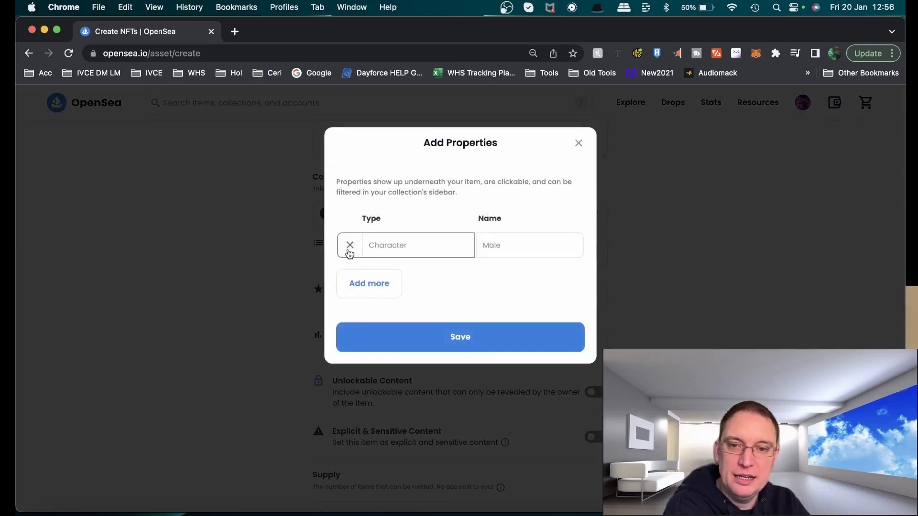
pyautogui.click(387, 245)
pyautogui.write('genre')
pyautogui.press('Tab')
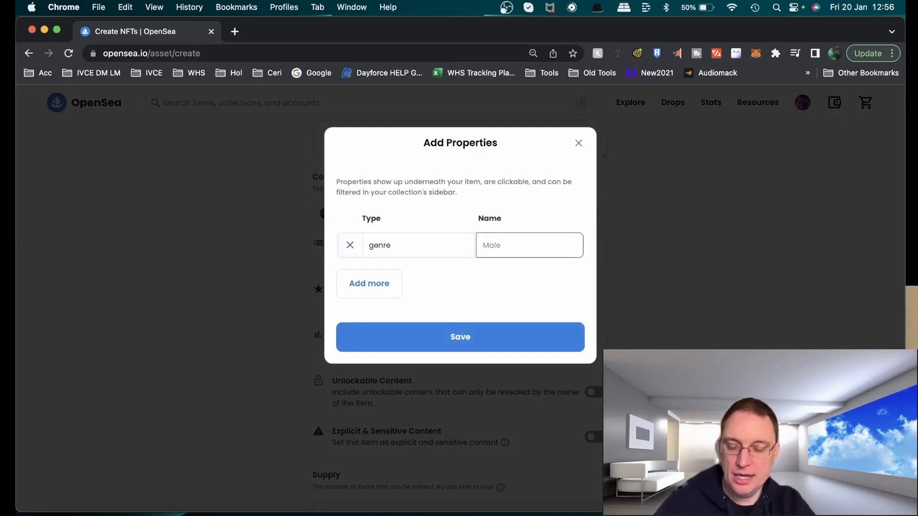
pyautogui.write('Electronic')
pyautogui.click(365, 285)
pyautogui.click(411, 283)
pyautogui.write('Ge')
pyautogui.press('BackSpace')
pyautogui.press('BackSpace')
pyautogui.write('genre')
pyautogui.press('Tab')
pyautogui.write('Dance Music')
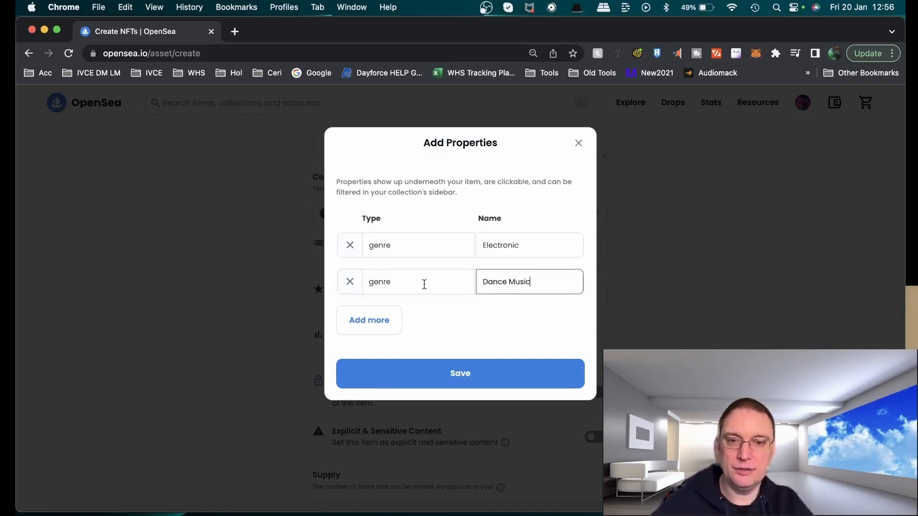
# Add a Type property with the value Music NFT and save the properties
pyautogui.write('Type')
pyautogui.press('Tab')
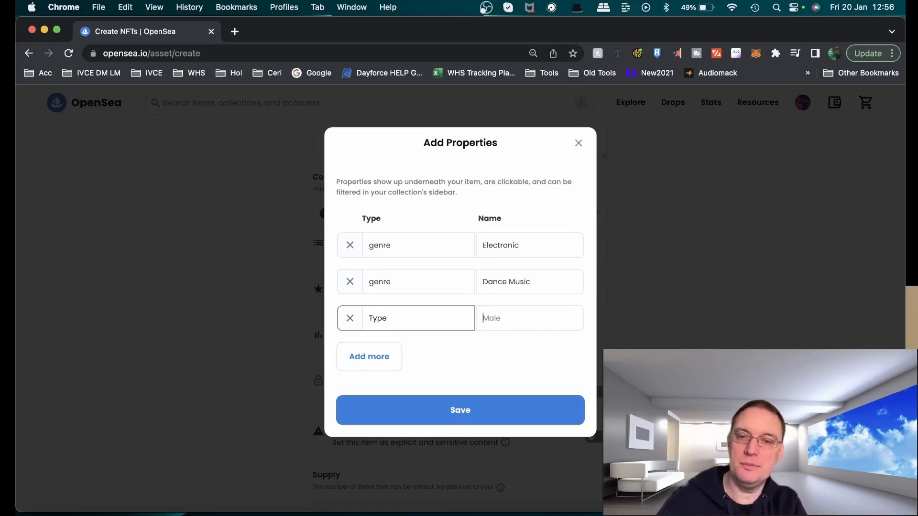
pyautogui.write('Music N')
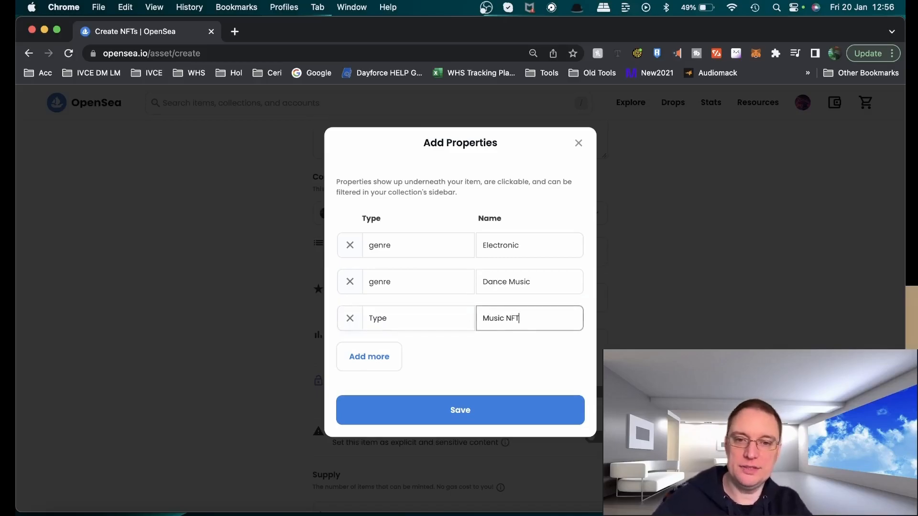
pyautogui.click(477, 408)
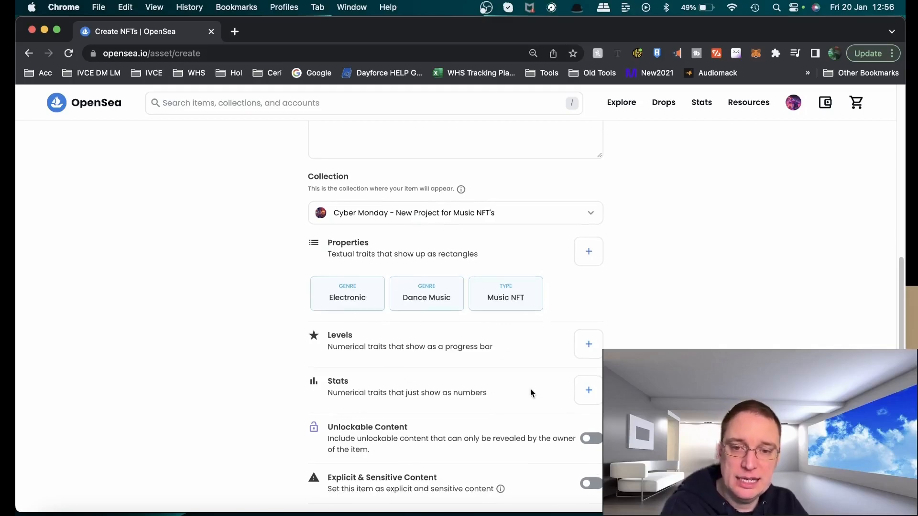
pyautogui.scroll(-2, 530, 392)
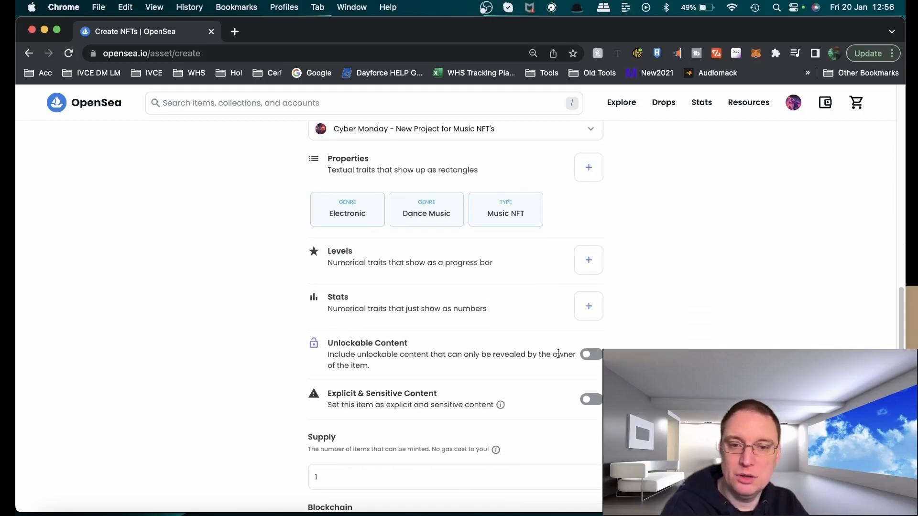
pyautogui.scroll(-2, 558, 354)
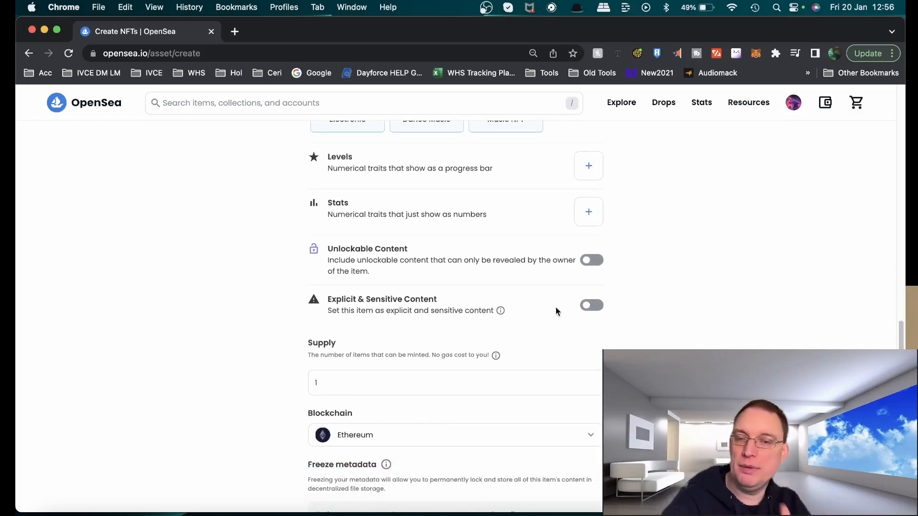
pyautogui.click(593, 261)
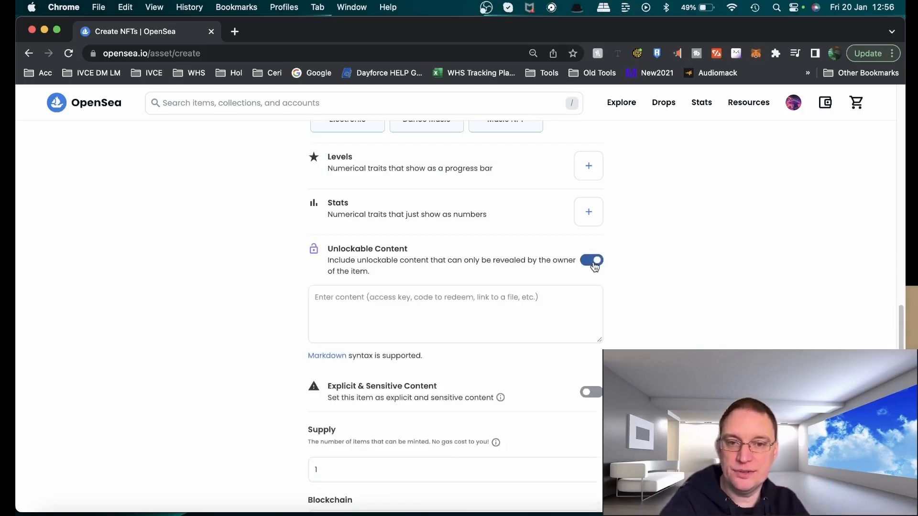
pyautogui.click(334, 293)
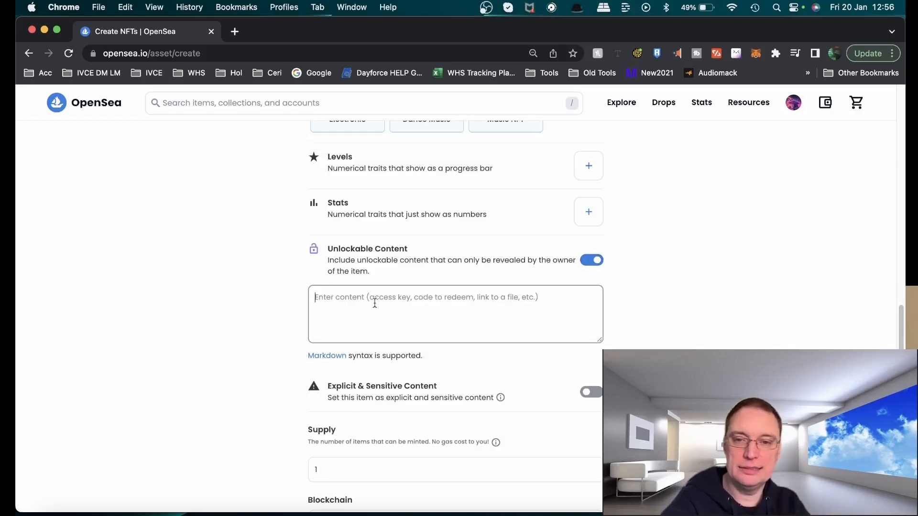
pyautogui.click(601, 261)
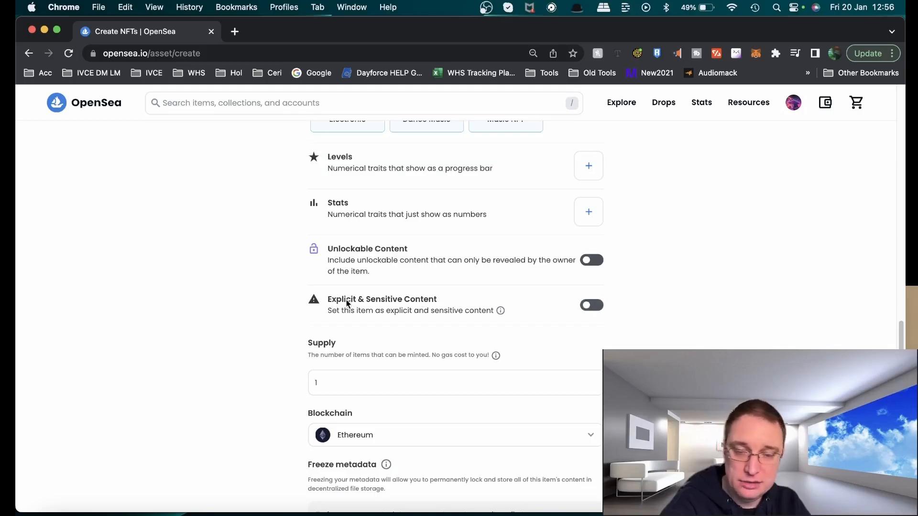
# Set the item's supply to 50
pyautogui.click(435, 380)
pyautogui.scroll(-3, 444, 314)
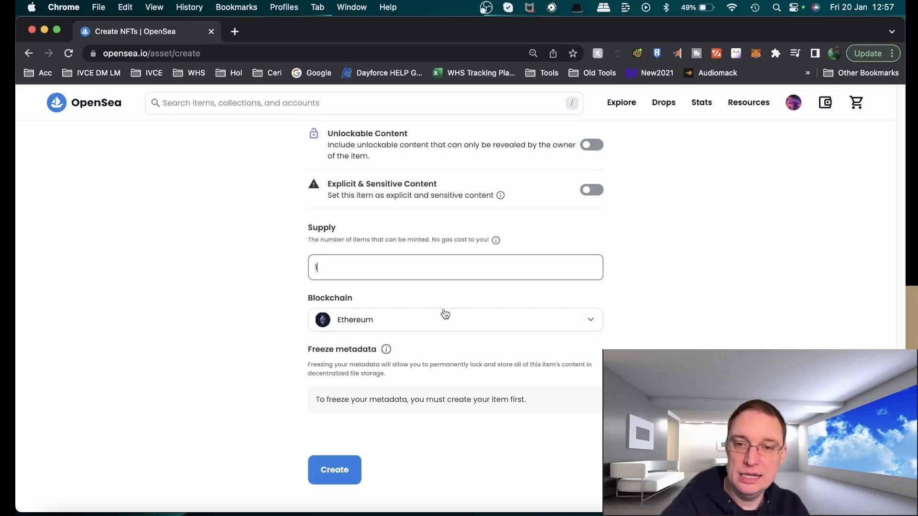
pyautogui.press('BackSpace')
pyautogui.write('50')
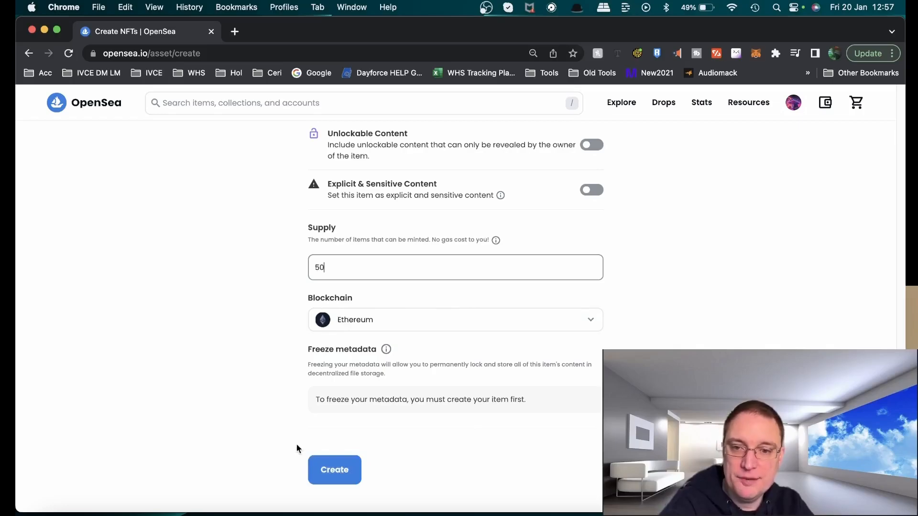
# Create the item and dismiss the creation confirmation
pyautogui.click(341, 480)
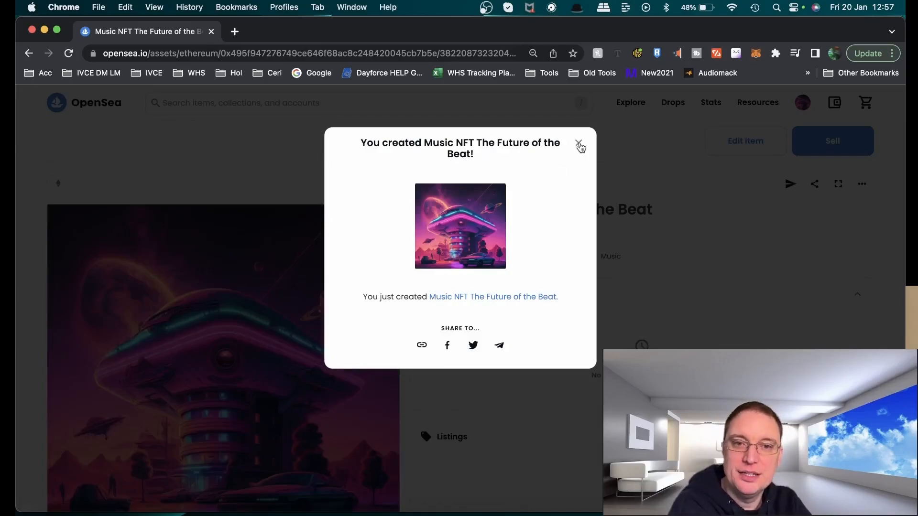
pyautogui.click(579, 145)
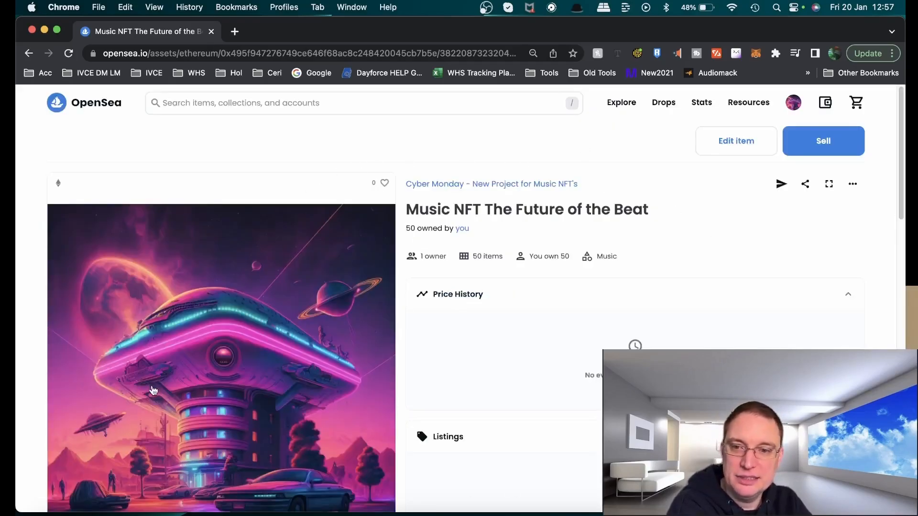
# Review the new item's page, including its full-size image, description, properties and activity
pyautogui.scroll(-5, 153, 389)
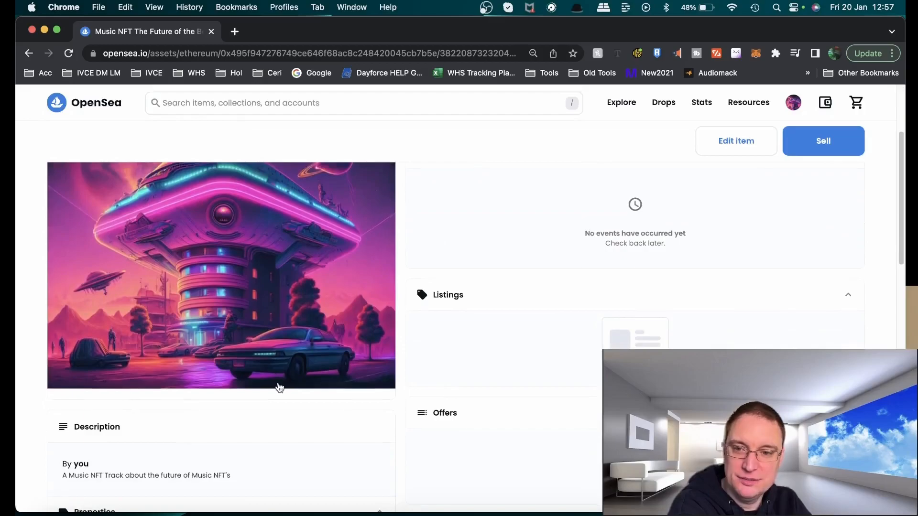
pyautogui.scroll(-8, 280, 387)
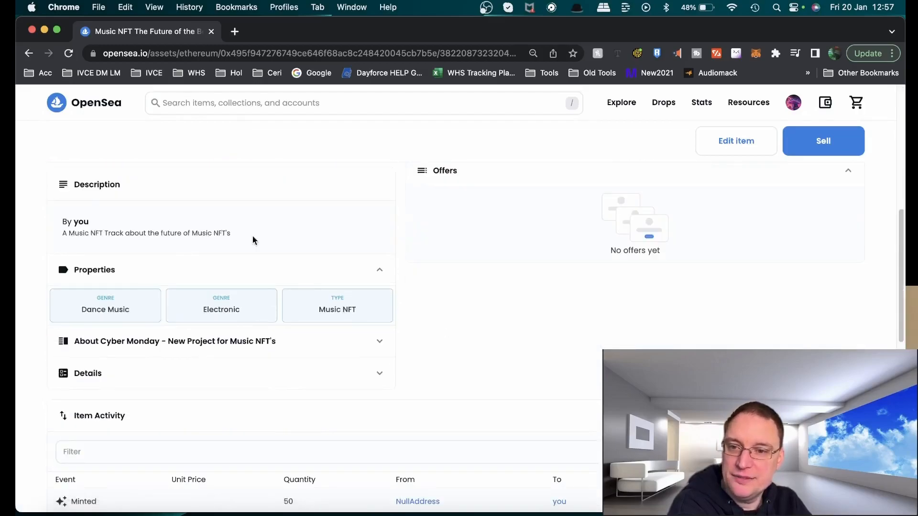
pyautogui.scroll(-12, 315, 380)
pyautogui.scroll(9, 291, 362)
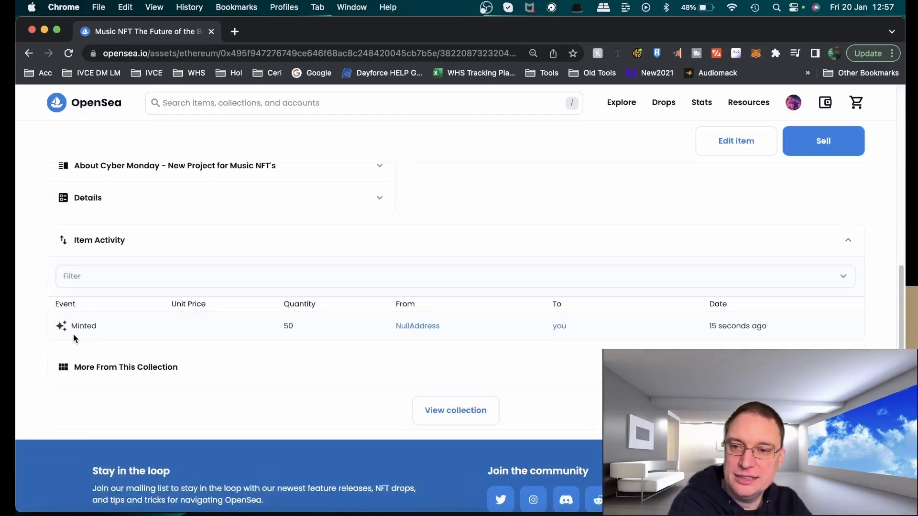
pyautogui.scroll(10, 620, 337)
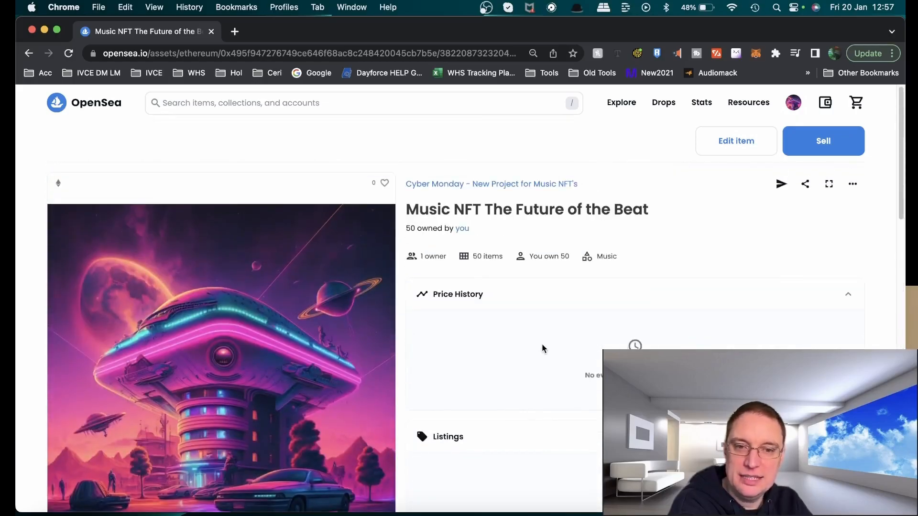
pyautogui.scroll(-8, 352, 362)
pyautogui.scroll(-10, 338, 373)
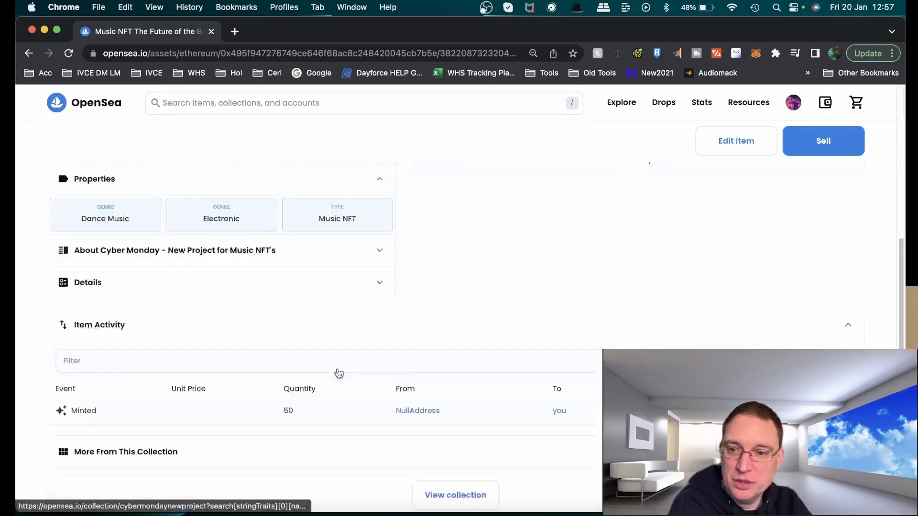
pyautogui.scroll(15, 339, 373)
pyautogui.click(339, 374)
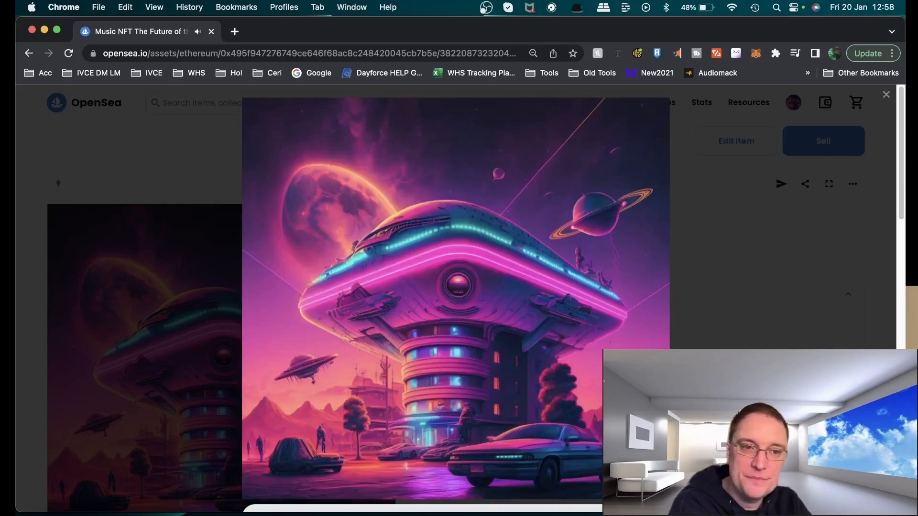
pyautogui.moveTo(900, 166); pyautogui.dragTo(865, 105)
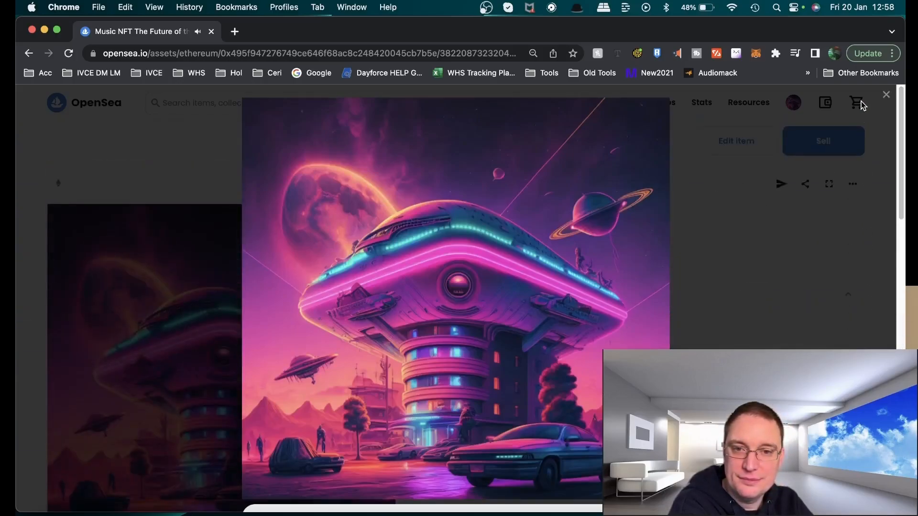
pyautogui.click(885, 96)
pyautogui.scroll(-5, 465, 400)
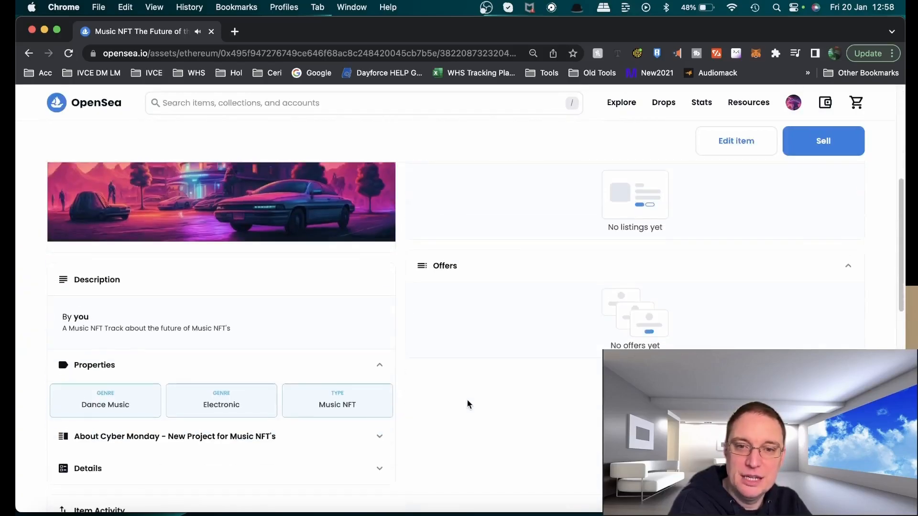
pyautogui.scroll(5, 466, 404)
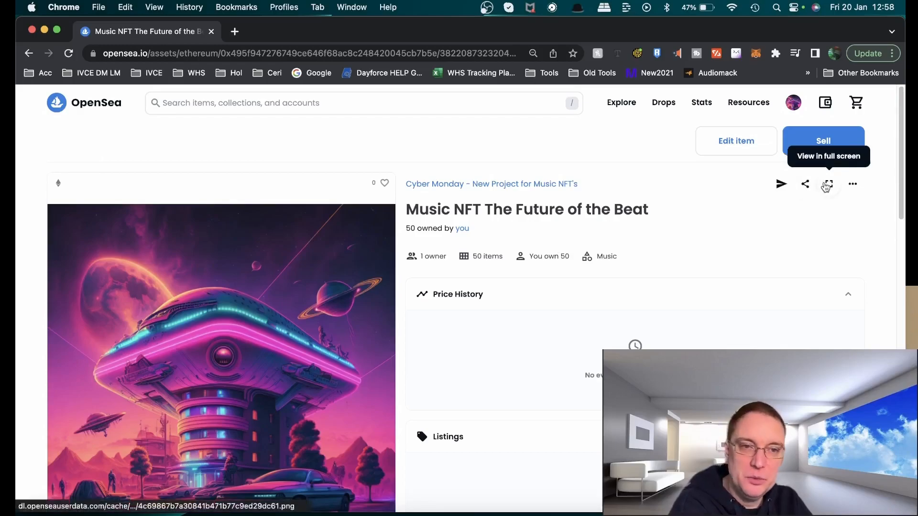
pyautogui.click(853, 188)
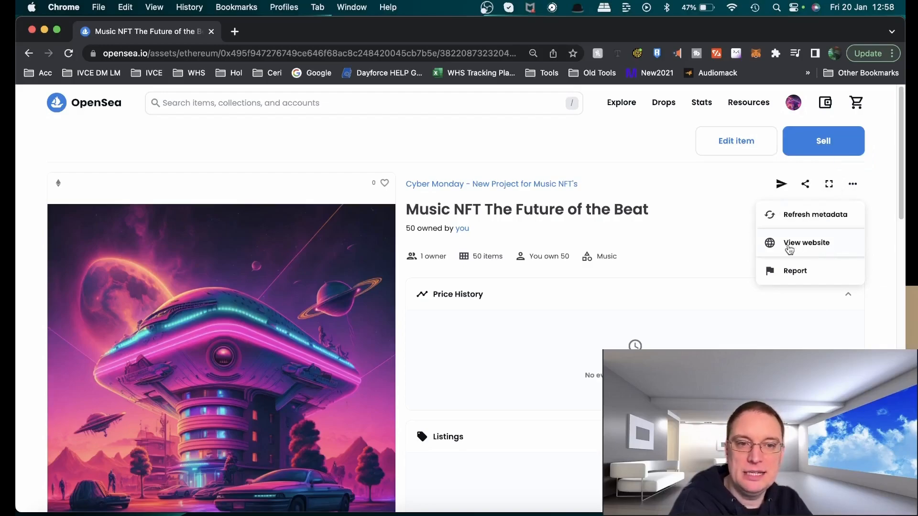
pyautogui.click(695, 313)
pyautogui.scroll(-8, 698, 320)
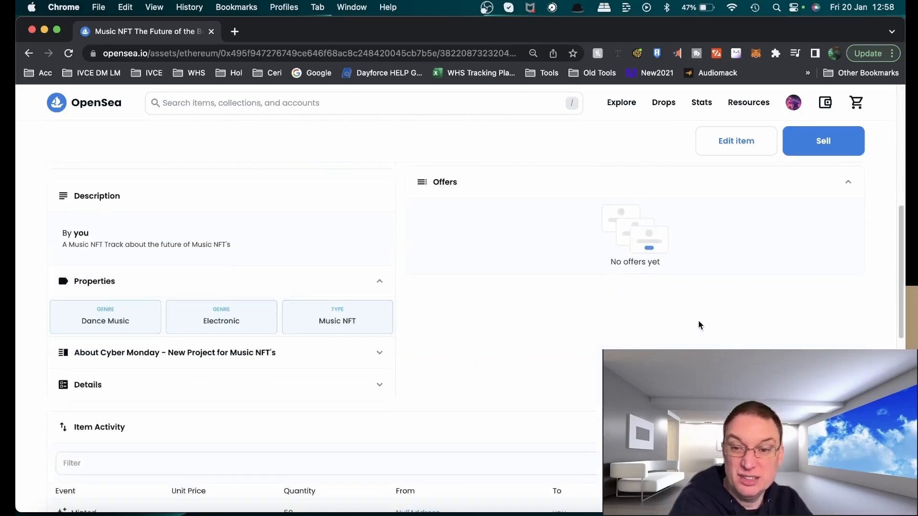
# Start listing the item for sale and set the quantity to 50
pyautogui.click(821, 145)
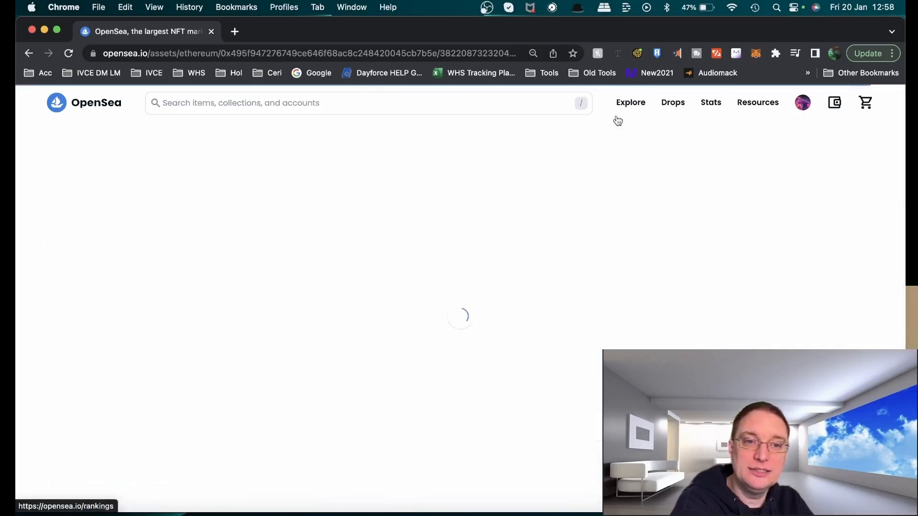
pyautogui.click(263, 205)
pyautogui.press('BackSpace')
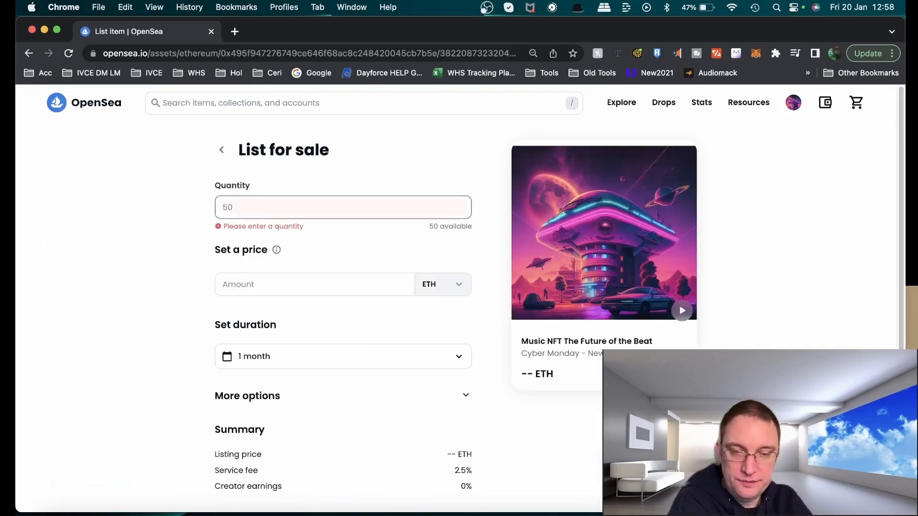
pyautogui.write('50')
# Enter a listing price of 0.005 ETH and change it to 0.001 ETH
pyautogui.click(284, 282)
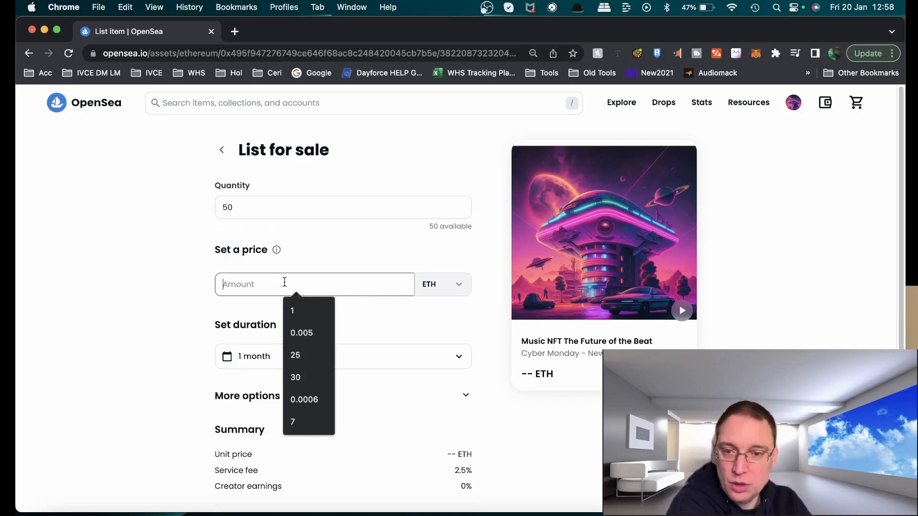
pyautogui.write('0.005')
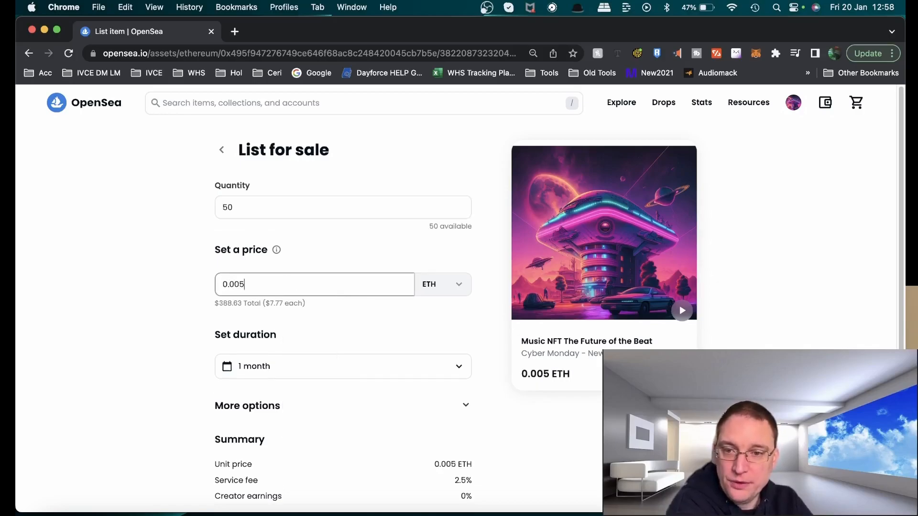
pyautogui.click(284, 323)
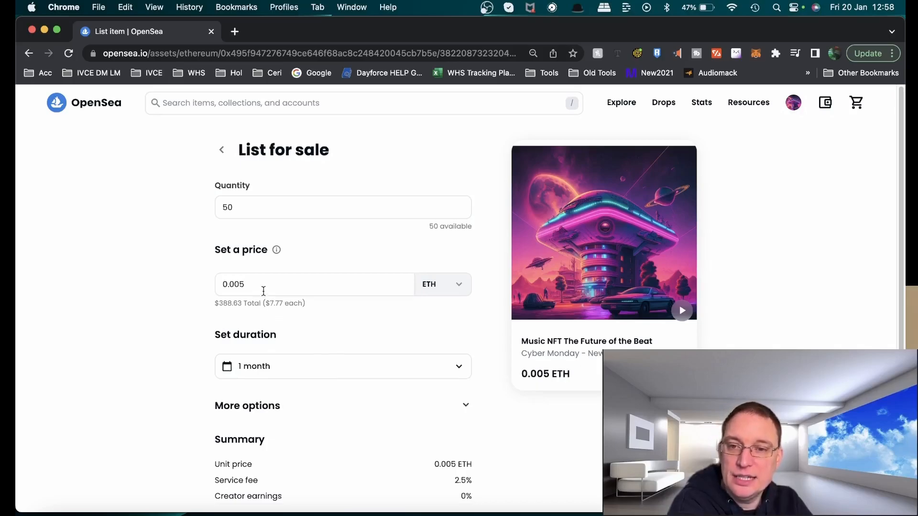
pyautogui.click(255, 287)
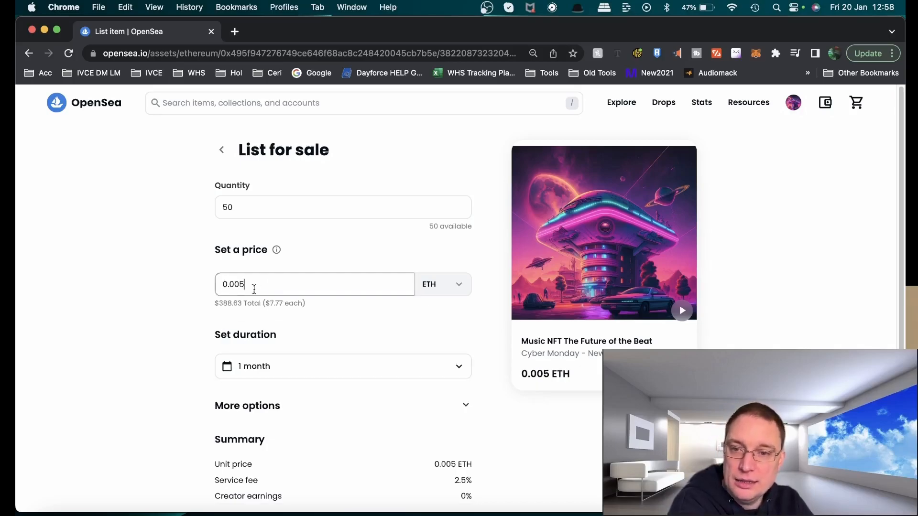
pyautogui.moveTo(244, 285); pyautogui.dragTo(238, 285)
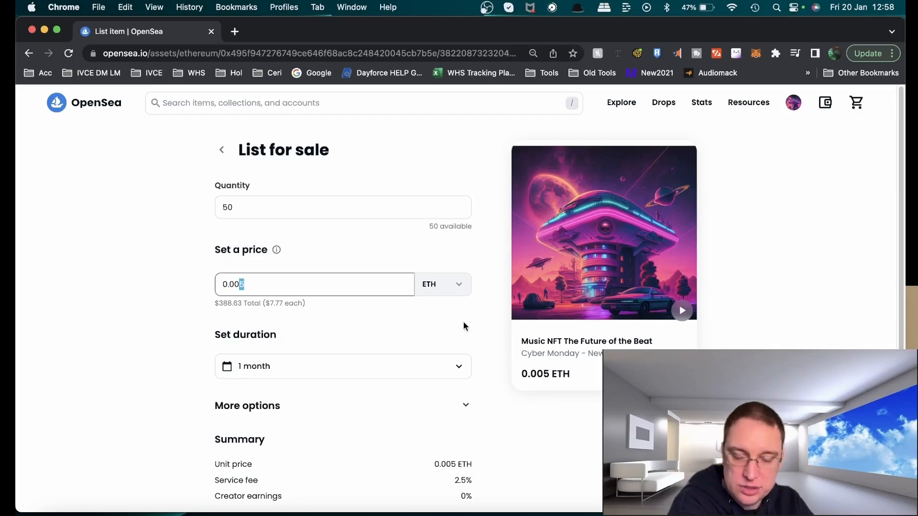
pyautogui.write('1')
# Set the listing price to 0.002 ETH
pyautogui.click(430, 334)
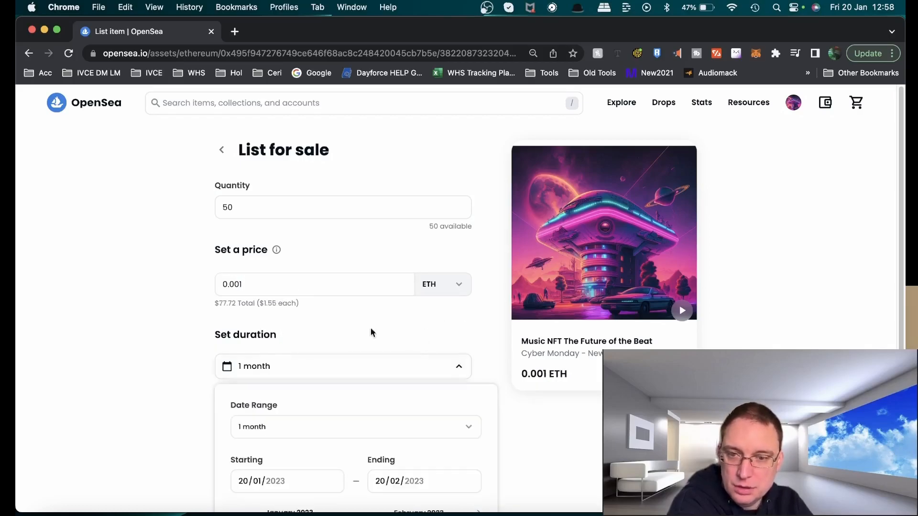
pyautogui.click(259, 284)
pyautogui.click(277, 313)
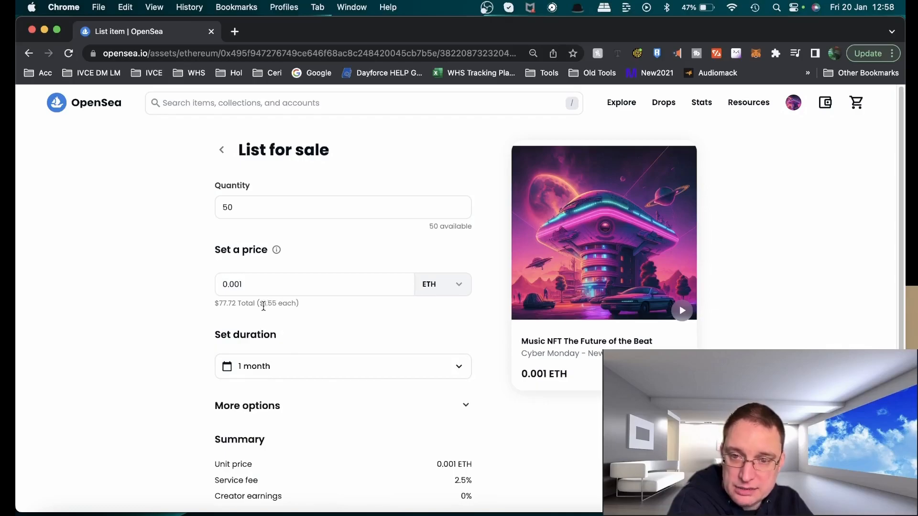
pyautogui.click(254, 285)
pyautogui.press('BackSpace')
pyautogui.write('2')
pyautogui.press('BackSpace')
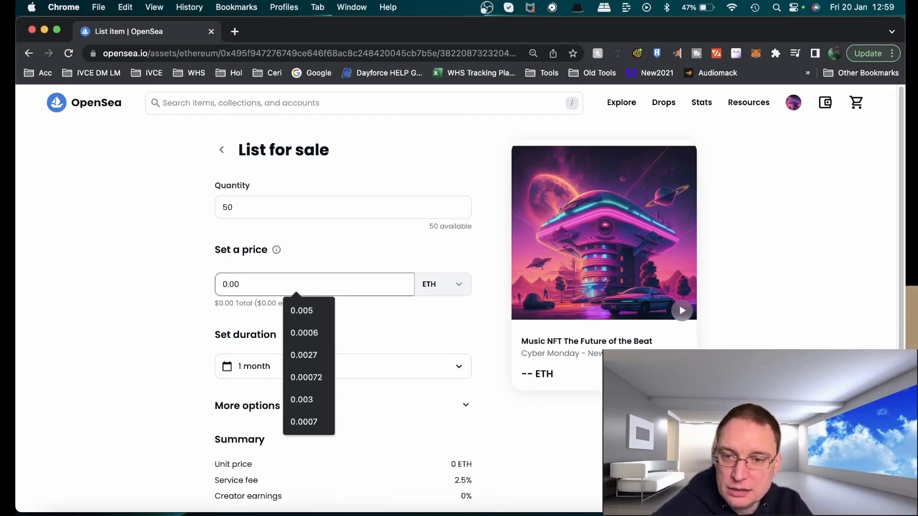
pyautogui.write('2')
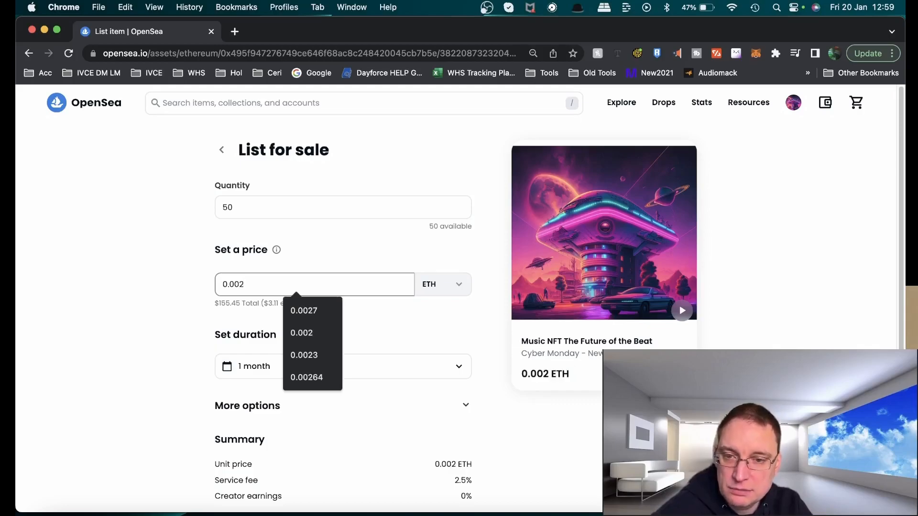
pyautogui.click(396, 322)
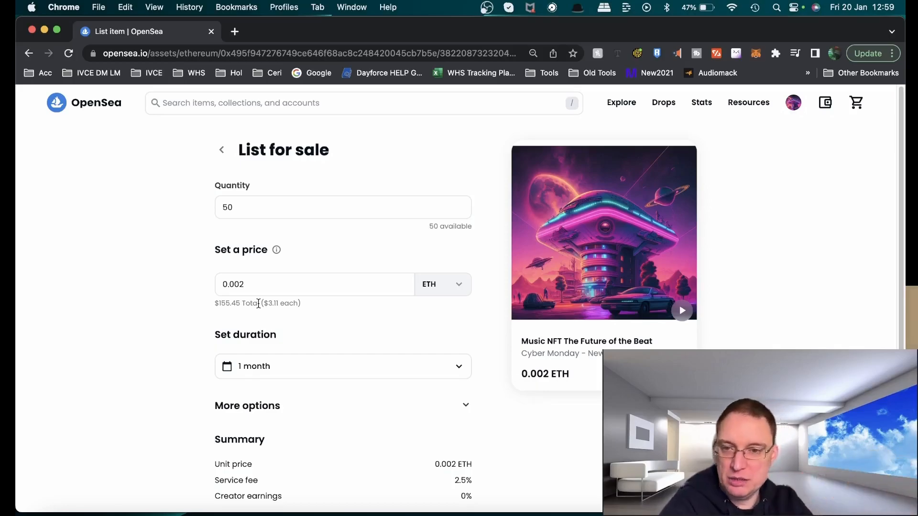
# Set the listing duration to 6 months
pyautogui.doubleClick(232, 207)
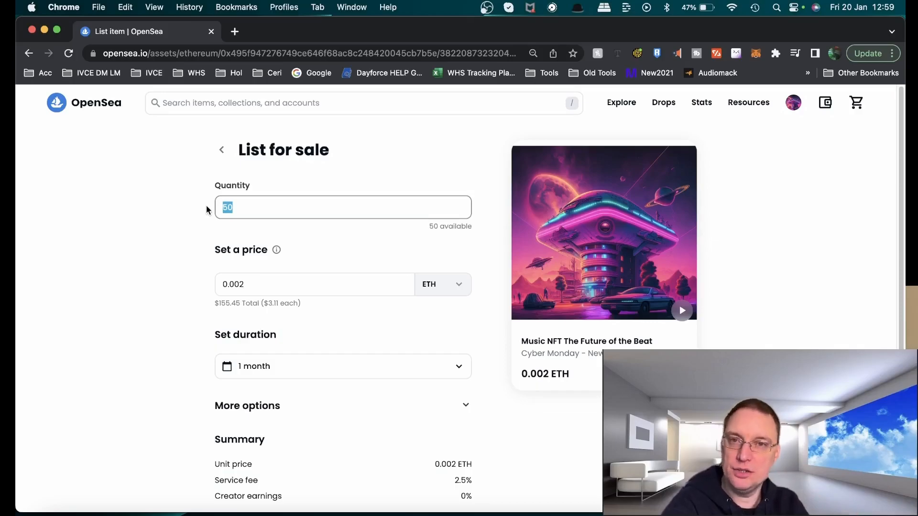
pyautogui.click(302, 321)
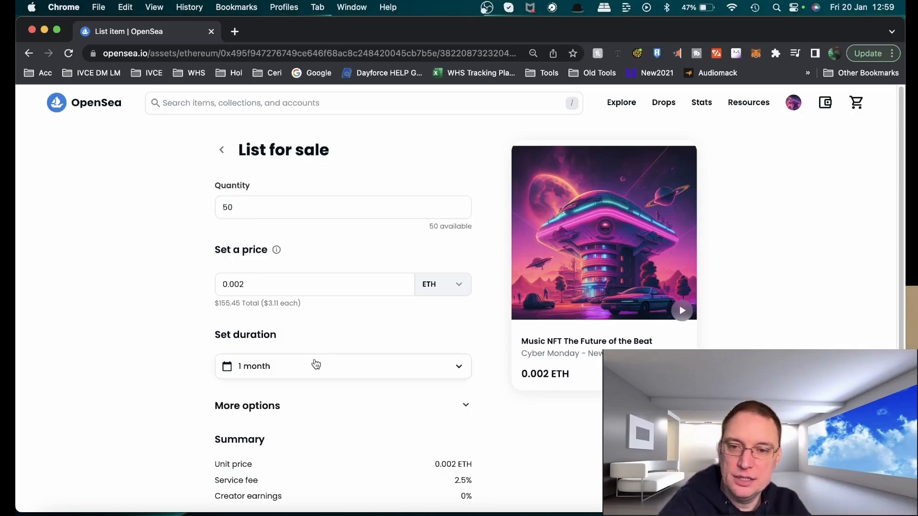
pyautogui.click(315, 365)
pyautogui.scroll(-1, 411, 389)
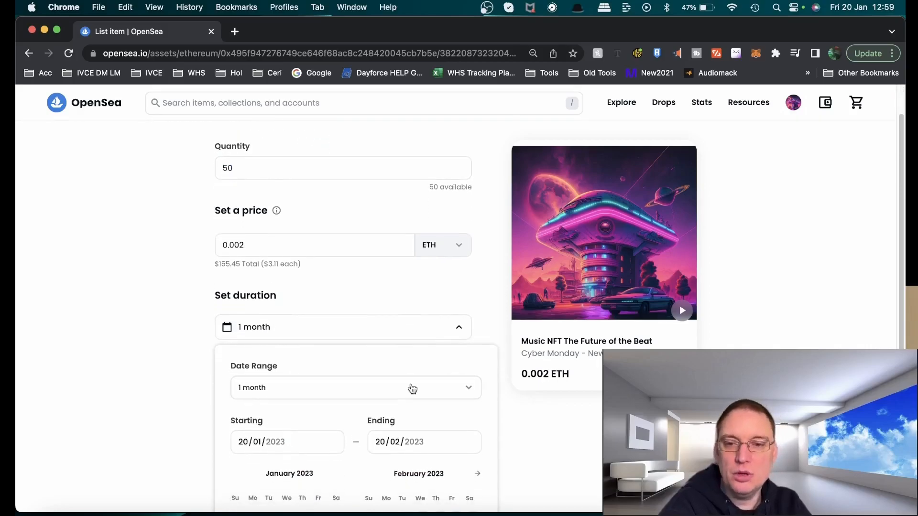
pyautogui.click(410, 387)
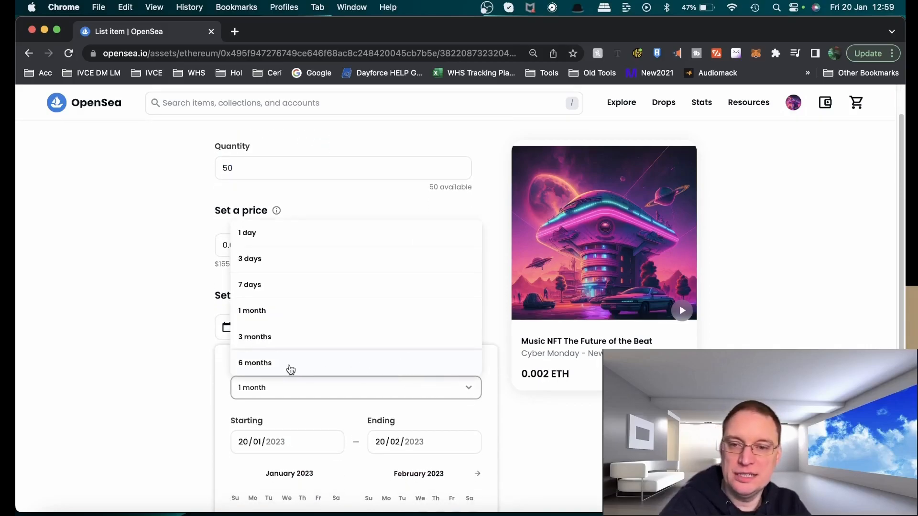
pyautogui.click(264, 364)
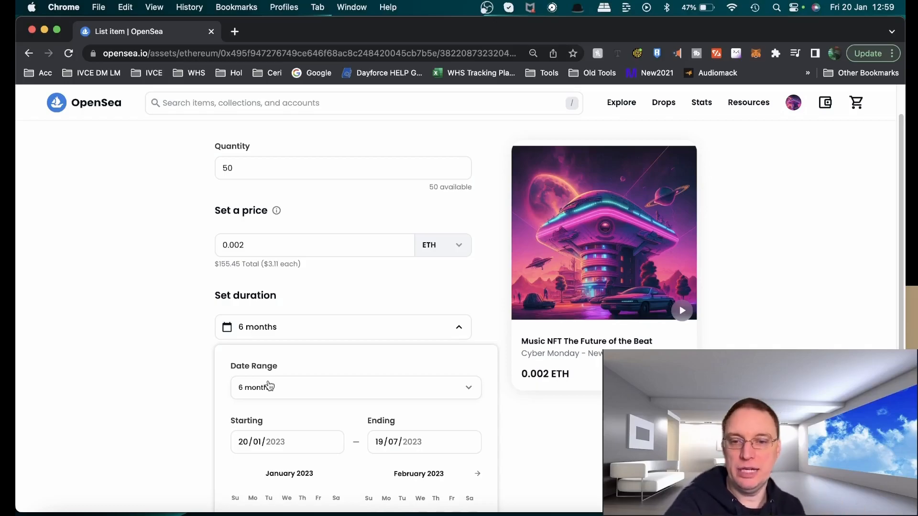
# Review the listing summary of unit price, fees and potential earnings, and play the item's audio preview
pyautogui.scroll(-2, 269, 387)
pyautogui.click(150, 364)
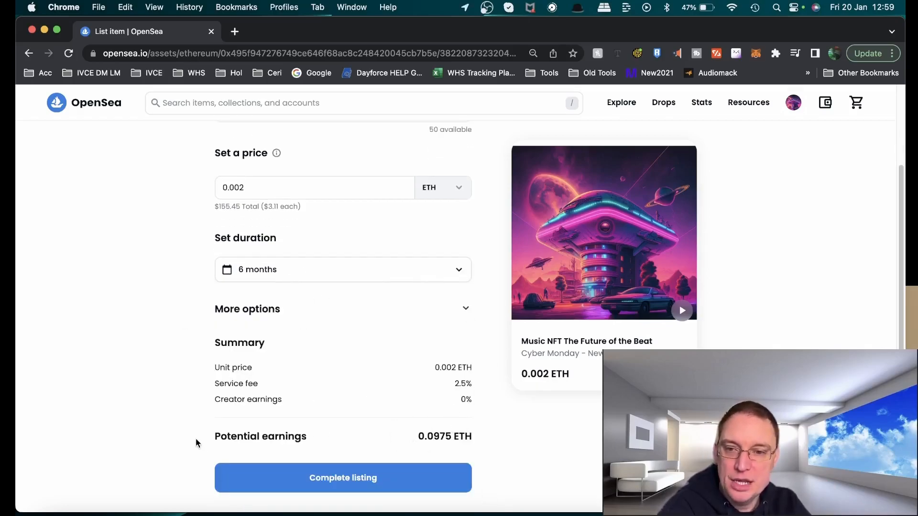
pyautogui.moveTo(220, 368); pyautogui.dragTo(483, 372)
pyautogui.moveTo(215, 383); pyautogui.dragTo(476, 386)
pyautogui.click(463, 394)
pyautogui.moveTo(215, 399); pyautogui.dragTo(467, 401)
pyautogui.click(446, 423)
pyautogui.moveTo(200, 440); pyautogui.dragTo(420, 439)
pyautogui.click(421, 441)
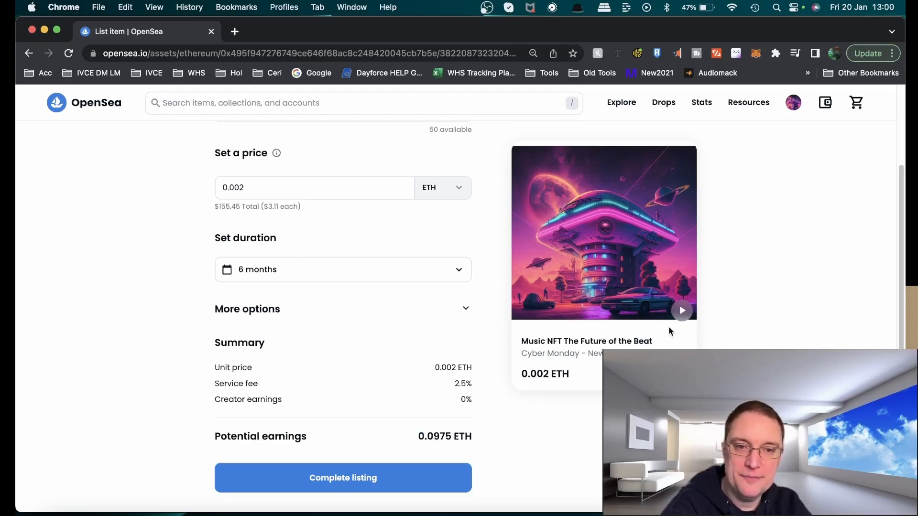
pyautogui.click(682, 312)
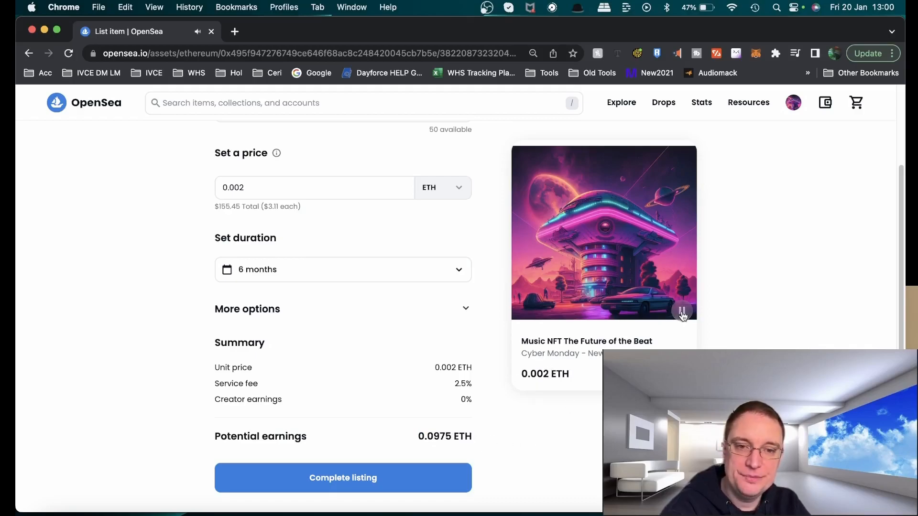
# Complete the listing by signing the request in the MetaMask wallet, then open the listing
pyautogui.click(343, 478)
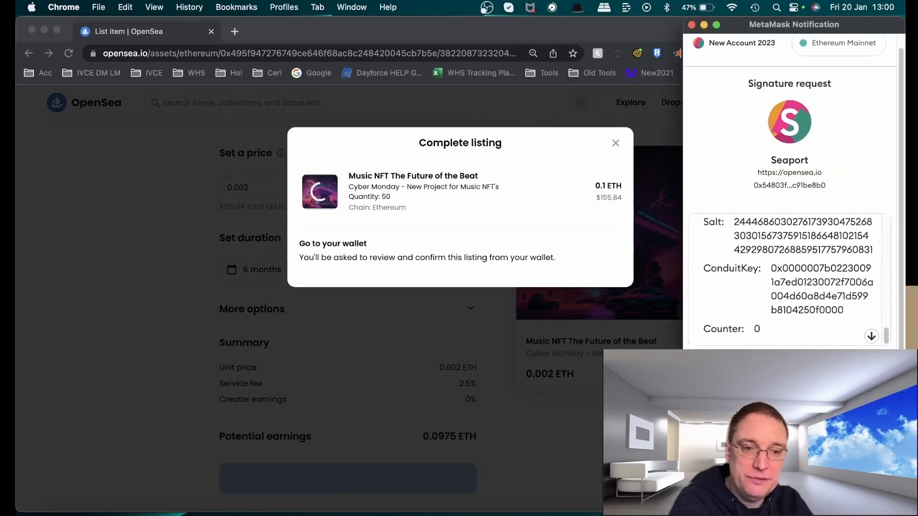
pyautogui.click(837, 385)
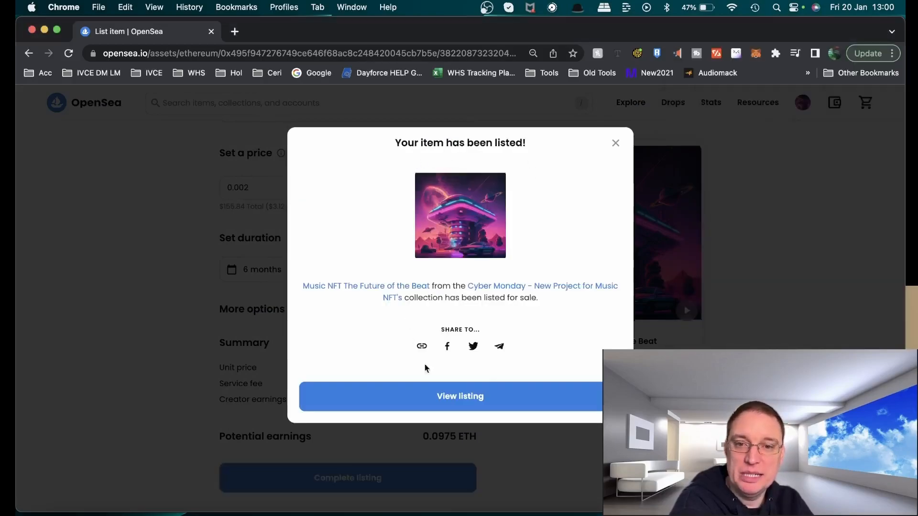
pyautogui.click(466, 406)
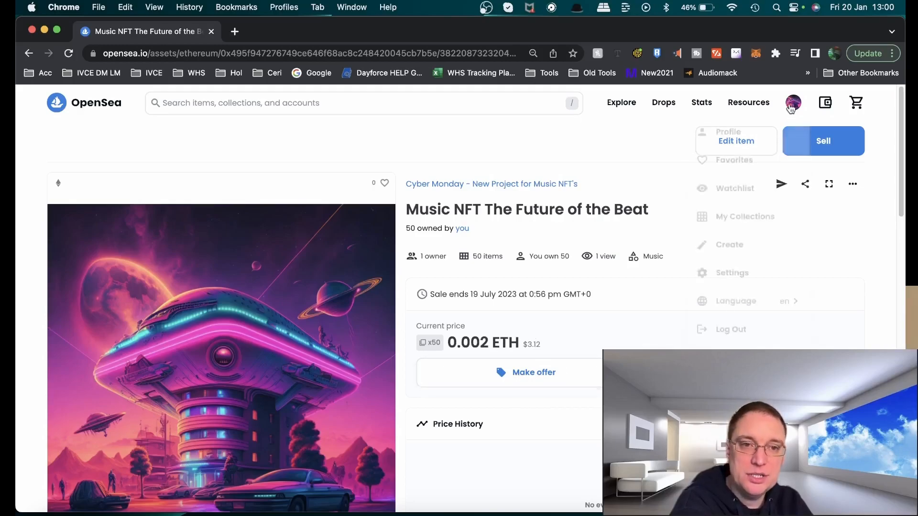
# Browse the Music NFTs category sorted by recently listed and open the new listing from the results
pyautogui.moveTo(620, 107)
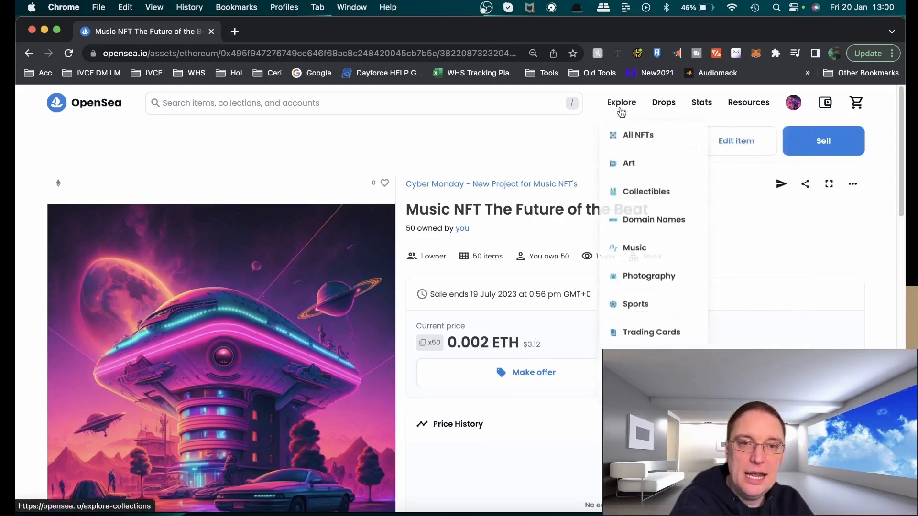
pyautogui.click(631, 257)
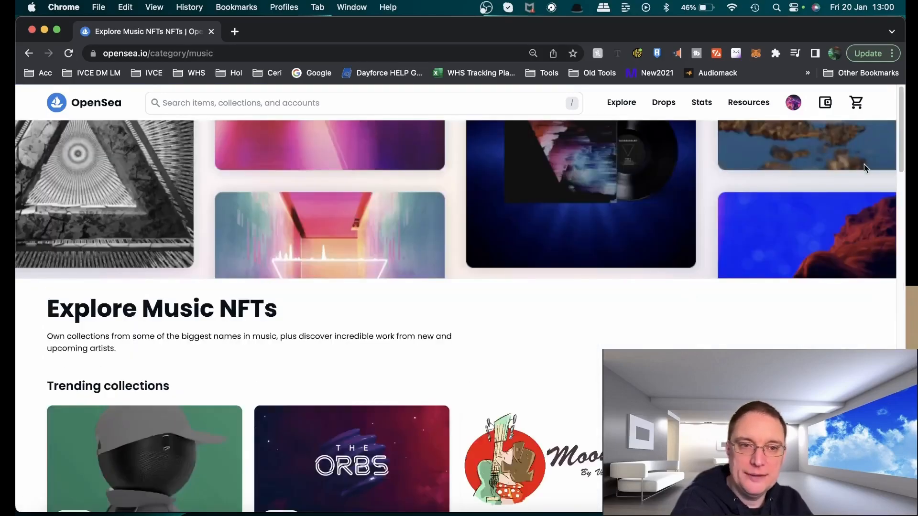
pyautogui.moveTo(900, 125); pyautogui.dragTo(900, 411)
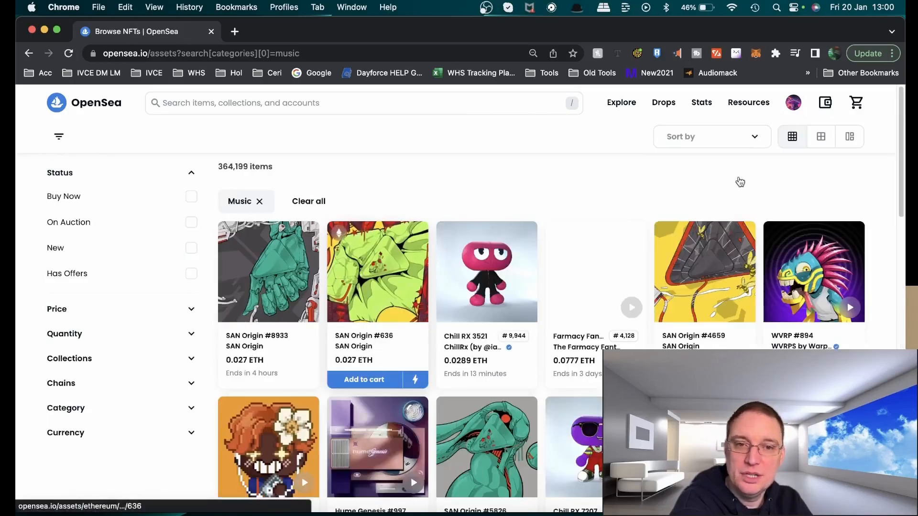
pyautogui.click(710, 139)
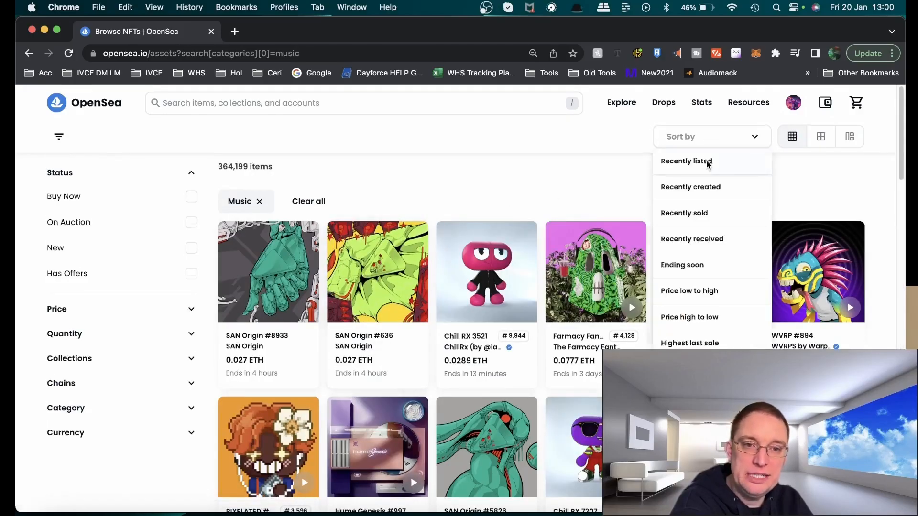
pyautogui.click(706, 161)
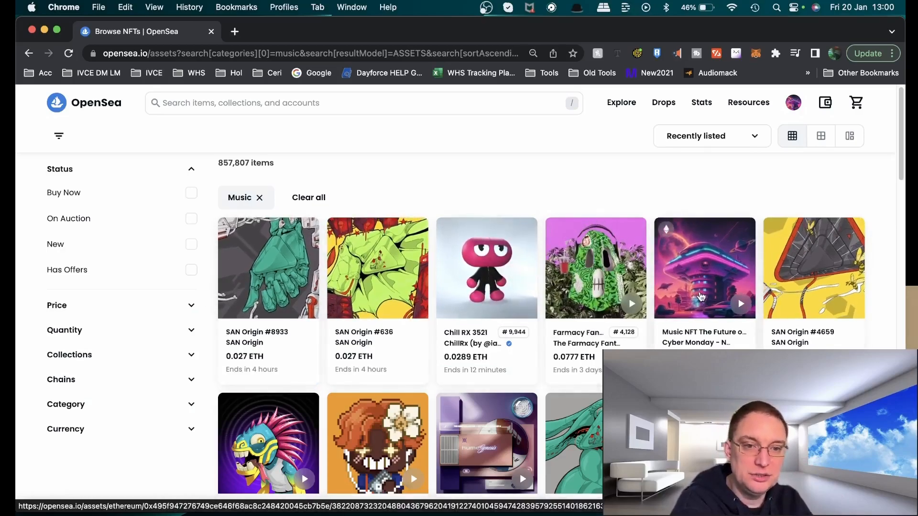
pyautogui.click(715, 286)
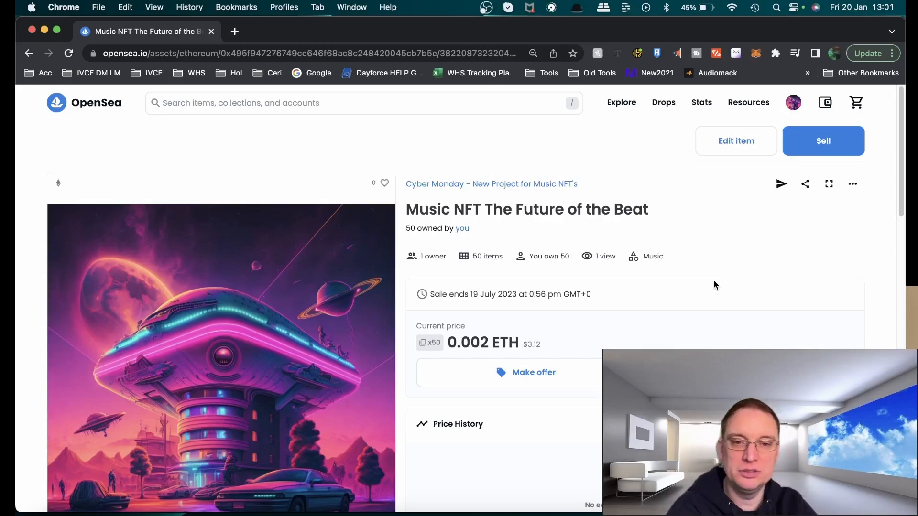
# Review the listed item's page, including its sale details and item activity
pyautogui.scroll(-6, 718, 326)
pyautogui.scroll(-7, 718, 331)
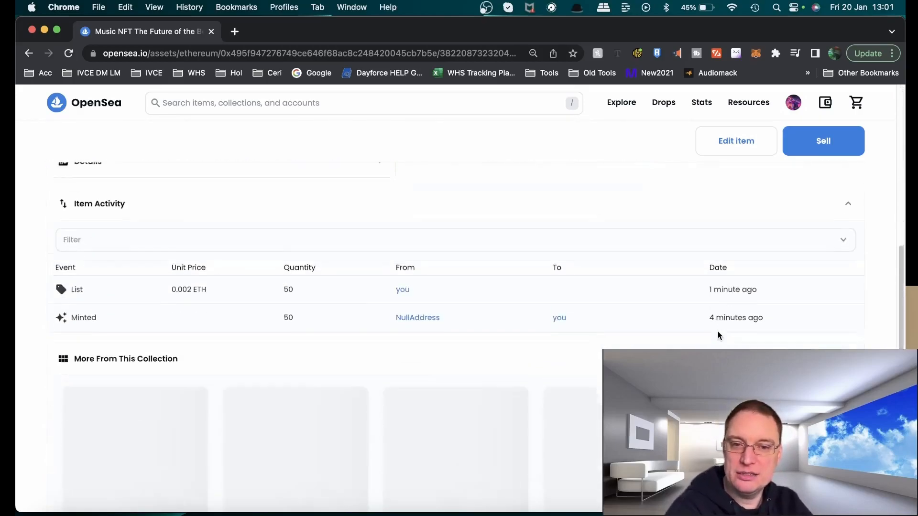
pyautogui.scroll(-4, 718, 331)
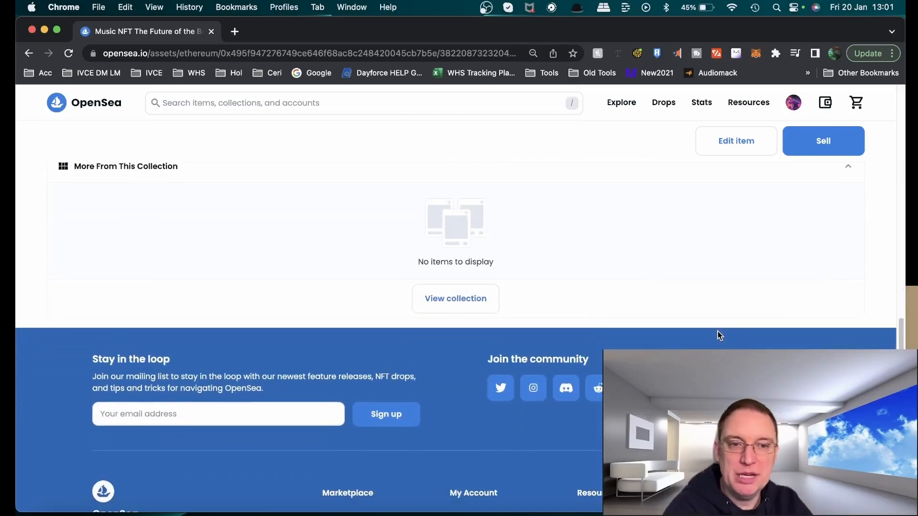
pyautogui.scroll(15, 718, 331)
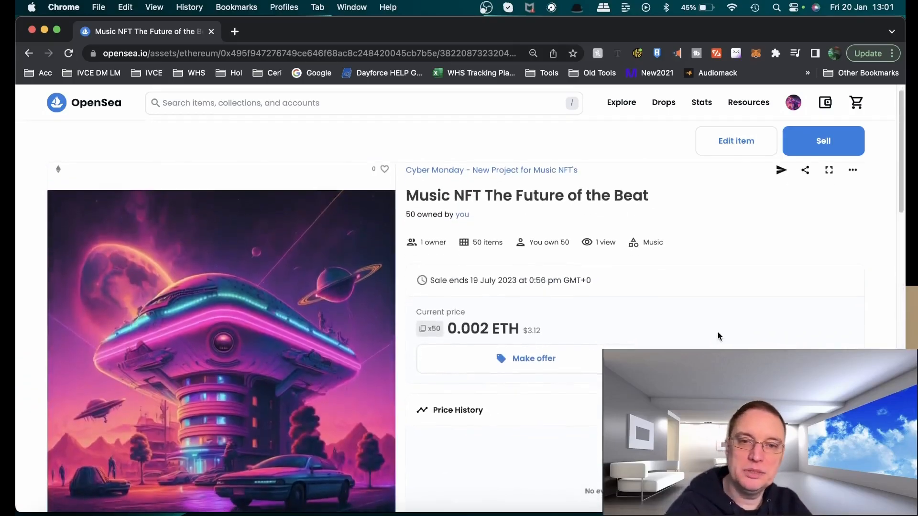
pyautogui.scroll(-1, 718, 333)
pyautogui.scroll(-1, 718, 337)
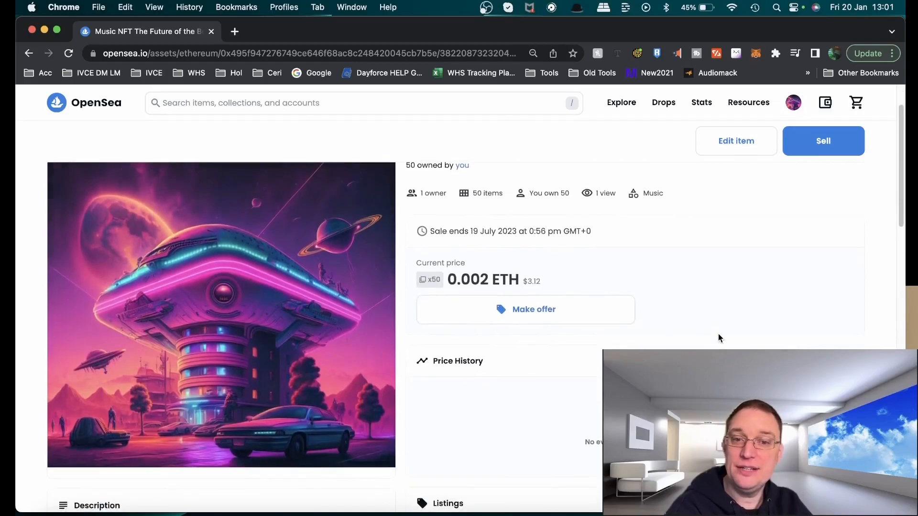